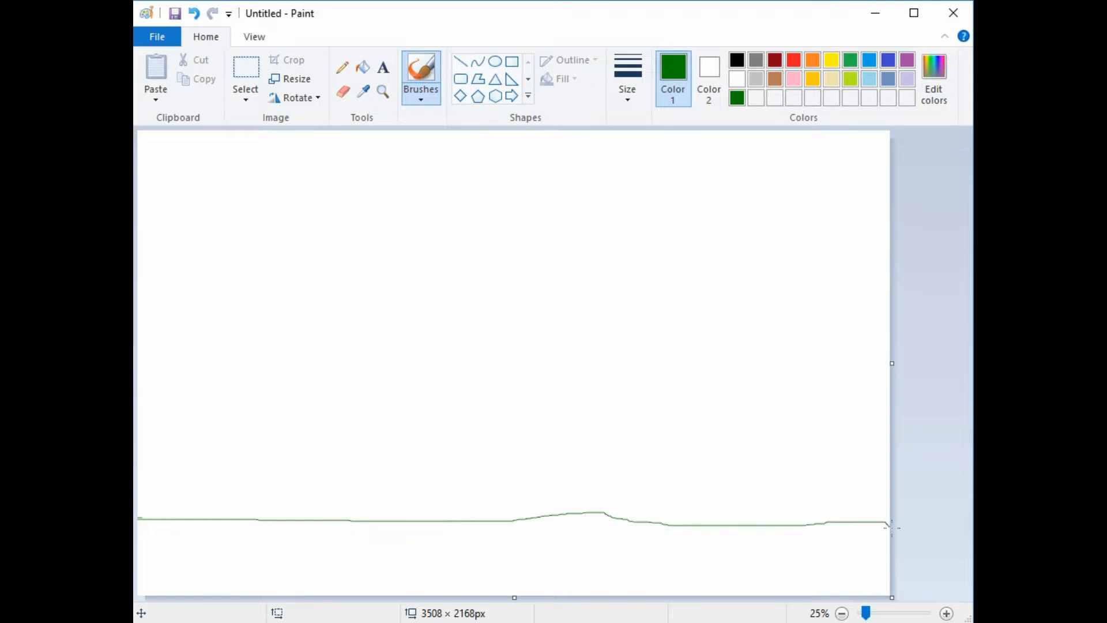
Draw wavy vertical dark green lines near both sides of the canvas and two wavy lime lines between them, down to the ground line
{"action": "left_click_drag", "start_coordinate": [738, 164], "coordinate": [736, 526]}
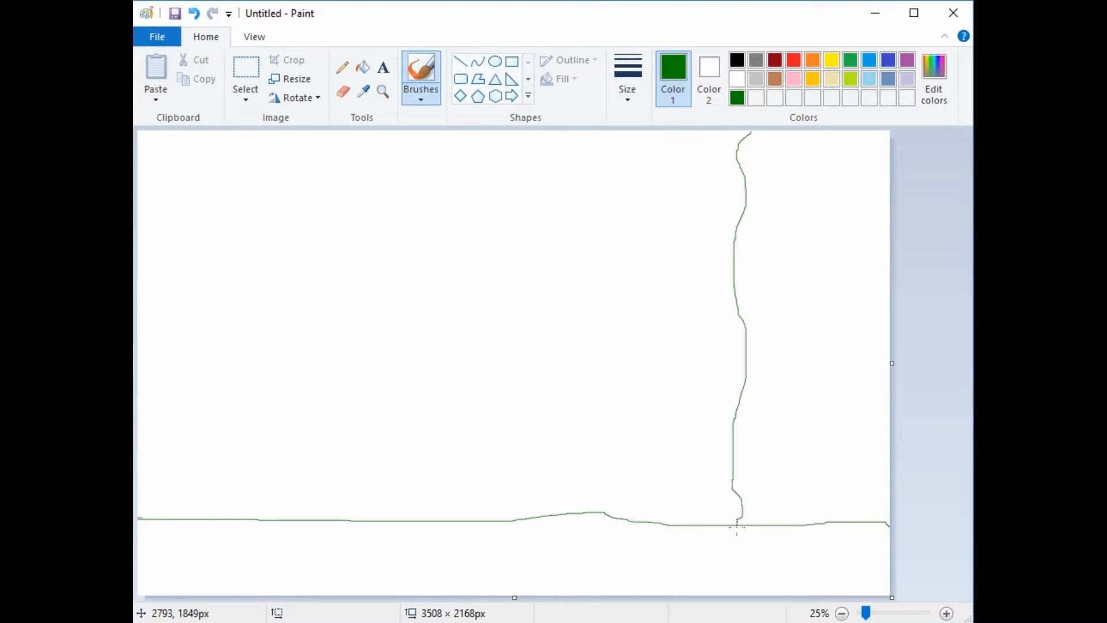
{"action": "left_click_drag", "start_coordinate": [279, 136], "coordinate": [285, 441]}
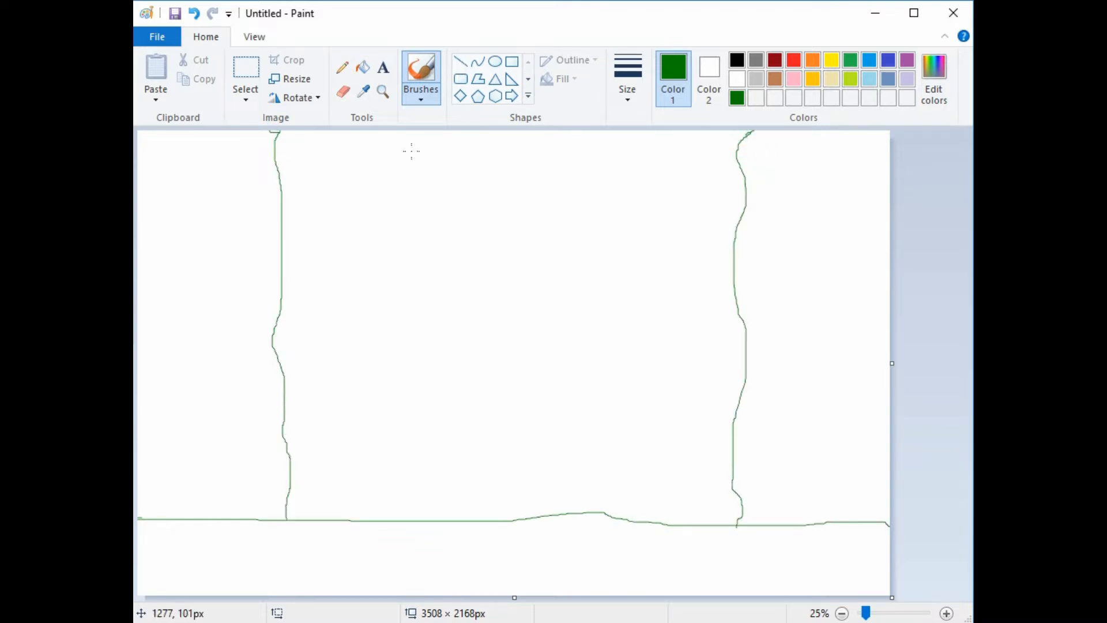
{"action": "left_click", "coordinate": [850, 78]}
{"action": "mouse_move", "coordinate": [447, 133]}
{"action": "left_mouse_down"}
{"action": "mouse_move", "coordinate": [435, 141]}
{"action": "mouse_move", "coordinate": [435, 347]}
{"action": "left_mouse_up"}
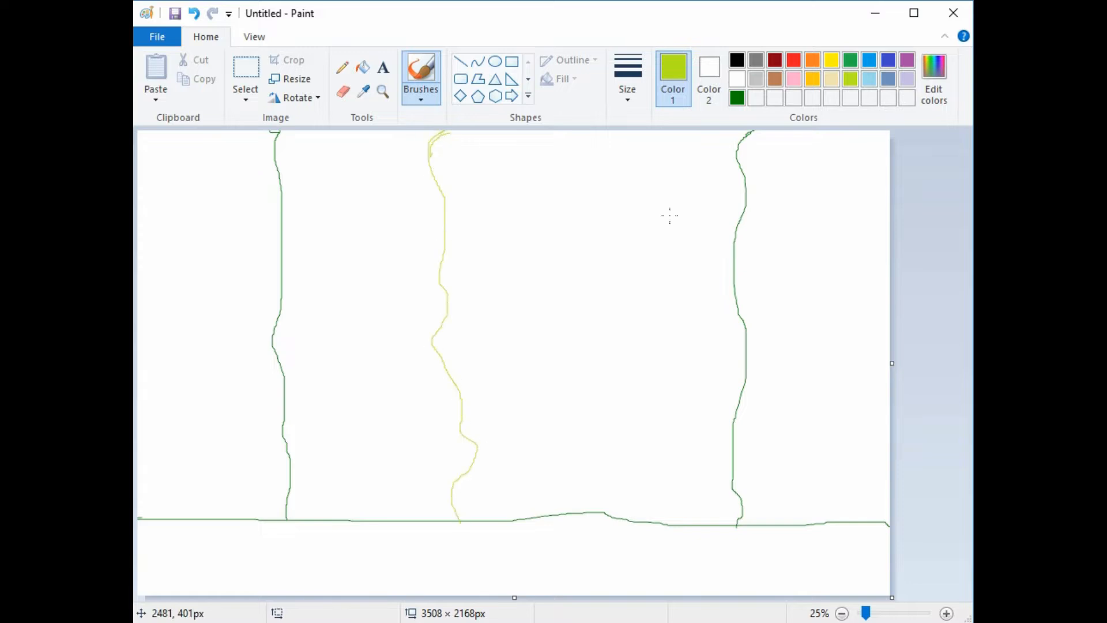
{"action": "left_click_drag", "start_coordinate": [574, 234], "coordinate": [592, 515]}
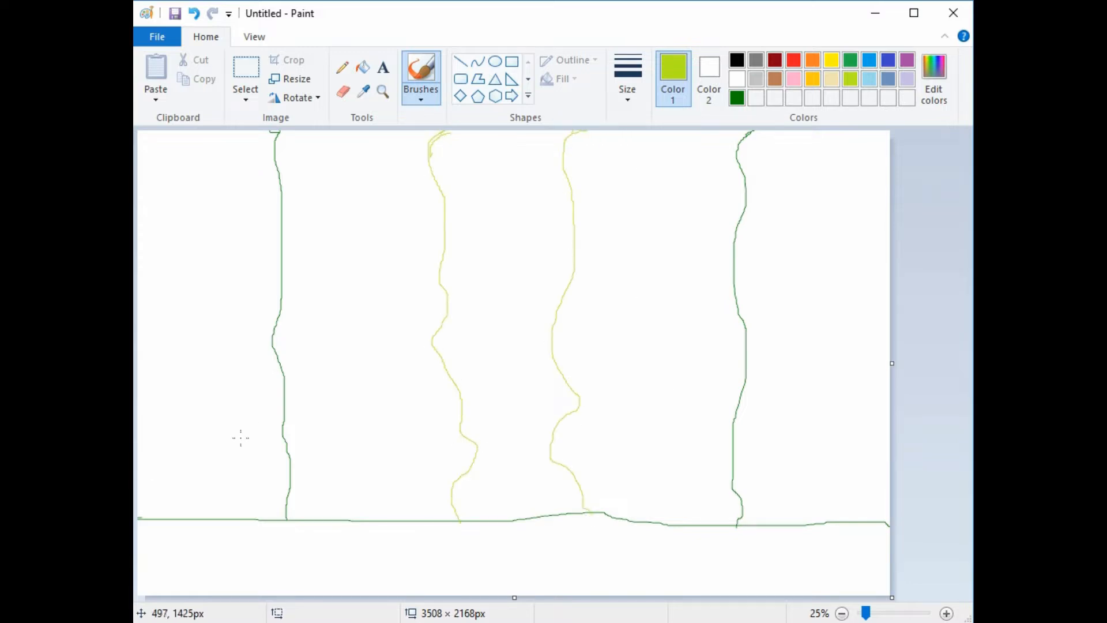
Draw a straight dark green horizontal line across the full canvas just above the wavy ground line
{"action": "left_click", "coordinate": [461, 62]}
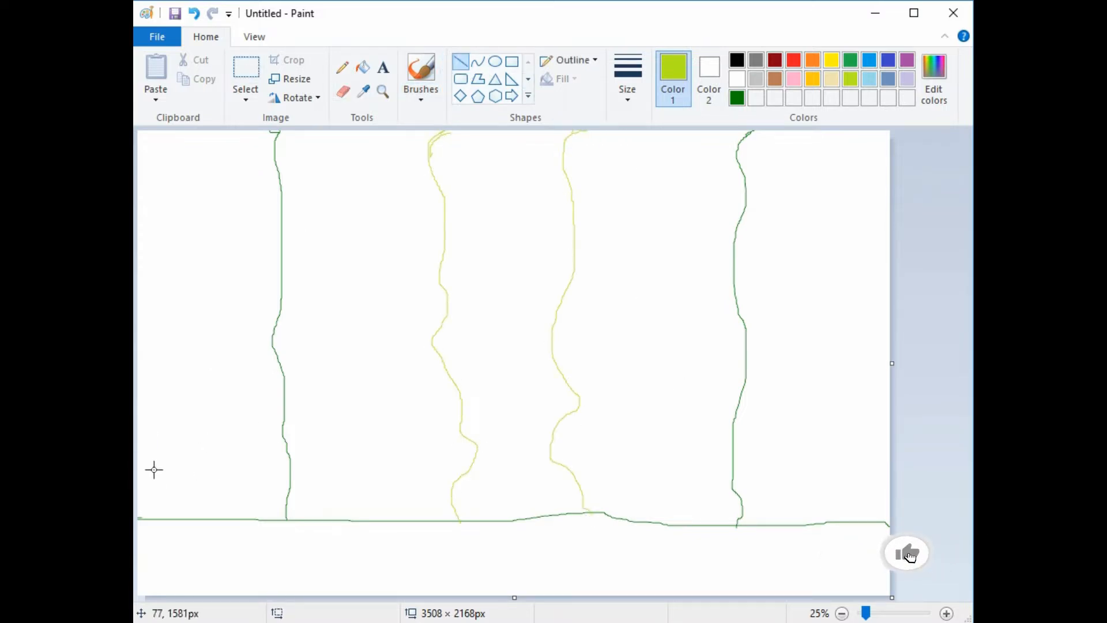
{"action": "left_click_drag", "start_coordinate": [154, 470], "coordinate": [908, 468]}
{"action": "left_click", "coordinate": [737, 97]}
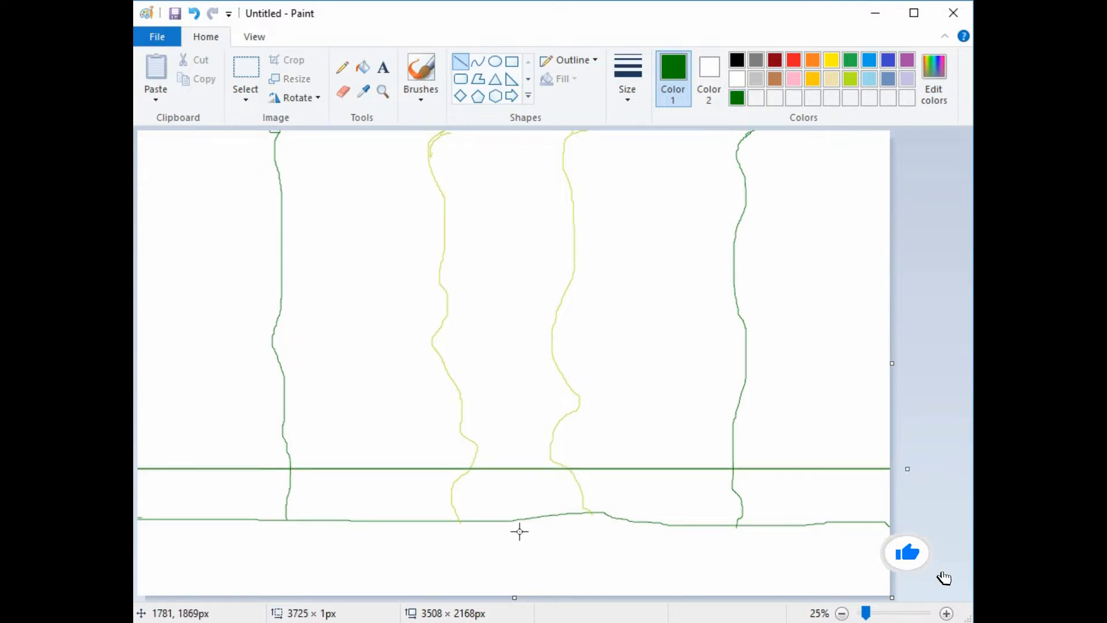
Fill all sections of the band between the straight line and the wavy ground line with dark green
{"action": "left_click", "coordinate": [363, 67]}
{"action": "left_click", "coordinate": [400, 496]}
{"action": "left_click", "coordinate": [637, 493]}
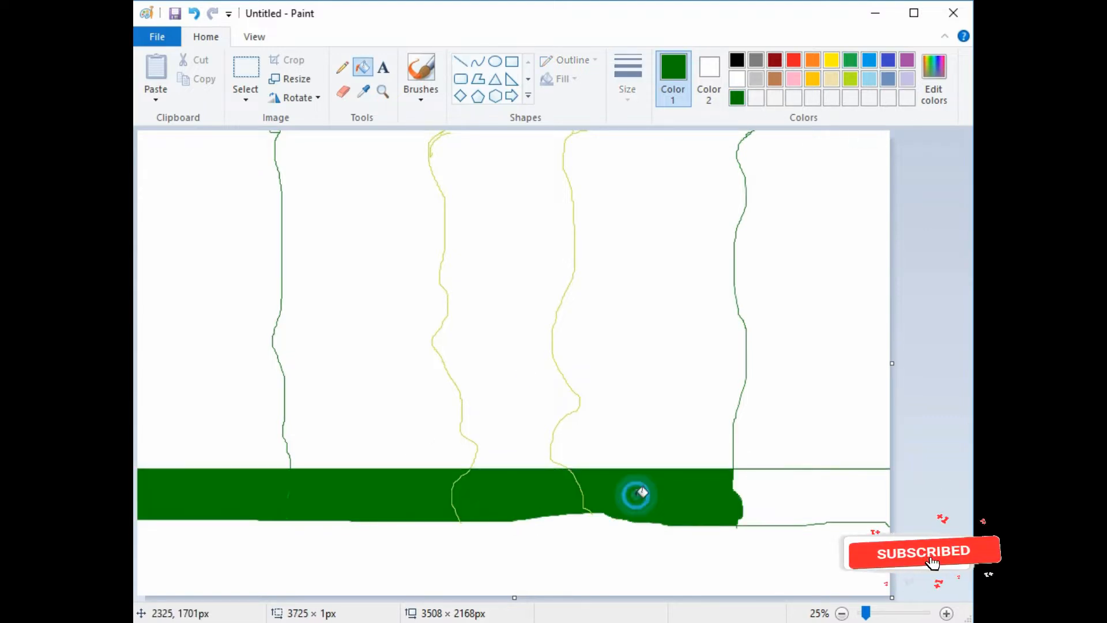
{"action": "left_click", "coordinate": [799, 497]}
Fill the central vertical area with yellow and the areas on both sides of it with lime
{"action": "left_click", "coordinate": [831, 60]}
{"action": "left_click", "coordinate": [511, 276]}
{"action": "left_click", "coordinate": [850, 79]}
{"action": "left_click", "coordinate": [369, 277]}
{"action": "left_click", "coordinate": [652, 265]}
Fill the outermost areas on both sides of the picture with the custom dark green
{"action": "left_click", "coordinate": [850, 61]}
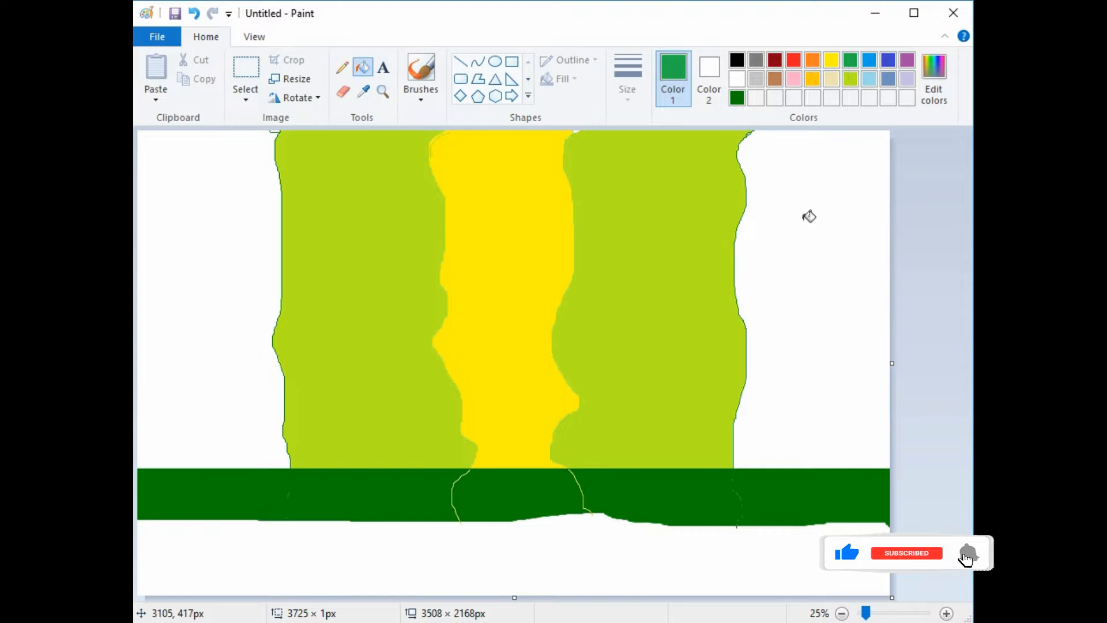
{"action": "double_click", "coordinate": [739, 99]}
{"action": "left_click", "coordinate": [731, 183]}
{"action": "left_click", "coordinate": [784, 282]}
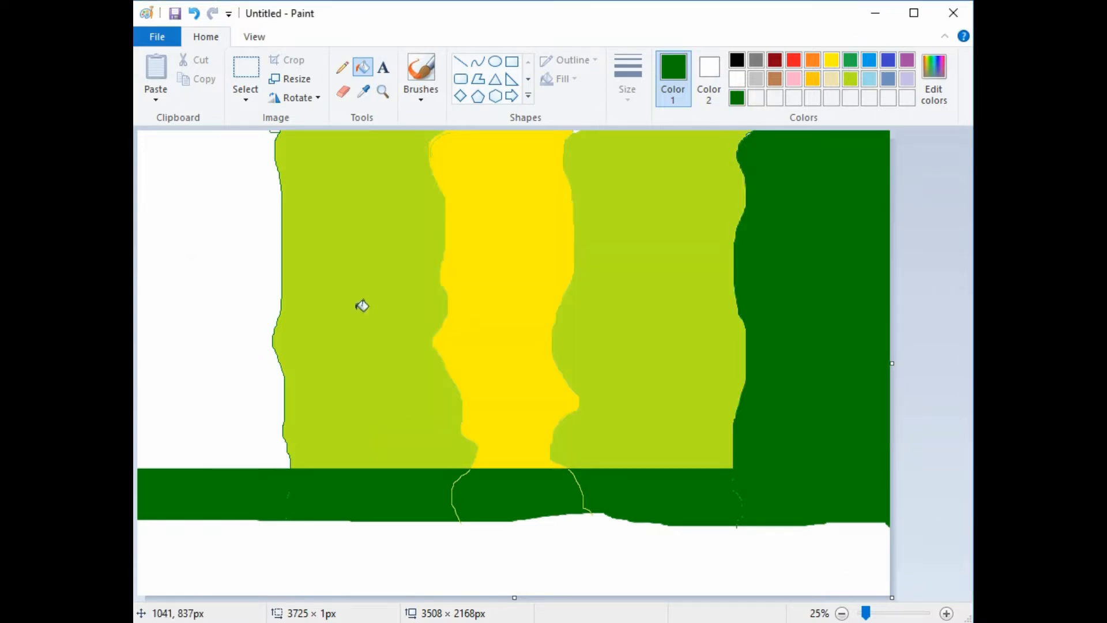
{"action": "left_click", "coordinate": [218, 311]}
Define a darker green custom color and fill the ground area along the canvas bottom with it
{"action": "left_click", "coordinate": [934, 79]}
{"action": "left_click", "coordinate": [728, 333]}
{"action": "left_click", "coordinate": [396, 438]}
{"action": "left_click", "coordinate": [536, 556]}
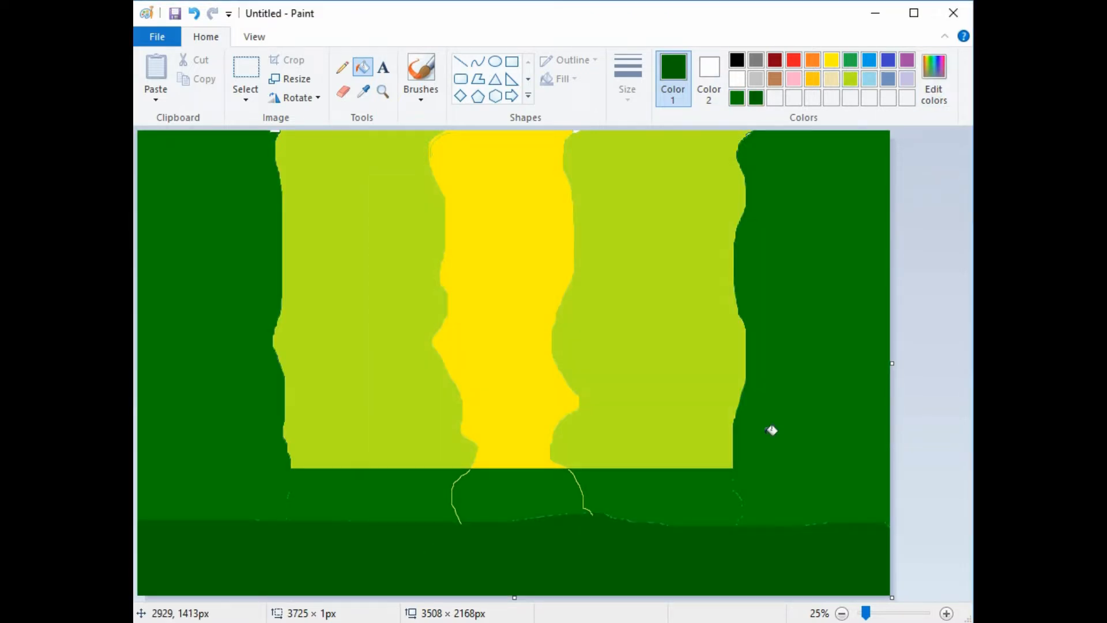
Brush a thick yellow zigzag on the ground and jagged yellow patches across the upper part of the central area
{"action": "left_click", "coordinate": [831, 60]}
{"action": "left_click", "coordinate": [425, 99]}
{"action": "left_click", "coordinate": [424, 132]}
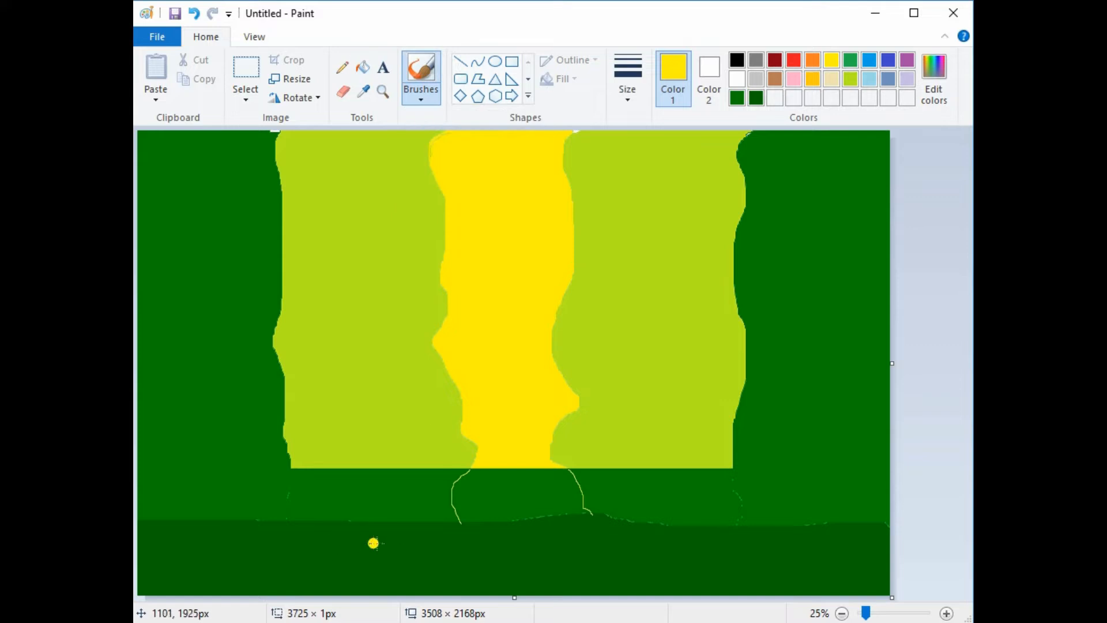
{"action": "mouse_move", "coordinate": [577, 516]}
{"action": "left_mouse_down"}
{"action": "mouse_move", "coordinate": [416, 560]}
{"action": "mouse_move", "coordinate": [570, 588]}
{"action": "left_mouse_up"}
{"action": "mouse_move", "coordinate": [572, 133]}
{"action": "left_mouse_down"}
{"action": "mouse_move", "coordinate": [621, 172]}
{"action": "mouse_move", "coordinate": [648, 154]}
{"action": "left_mouse_up"}
{"action": "left_click_drag", "start_coordinate": [612, 136], "coordinate": [579, 139]}
{"action": "mouse_move", "coordinate": [437, 137]}
{"action": "left_mouse_down"}
{"action": "mouse_move", "coordinate": [368, 125]}
{"action": "mouse_move", "coordinate": [617, 135]}
{"action": "mouse_move", "coordinate": [571, 135]}
{"action": "left_mouse_up"}
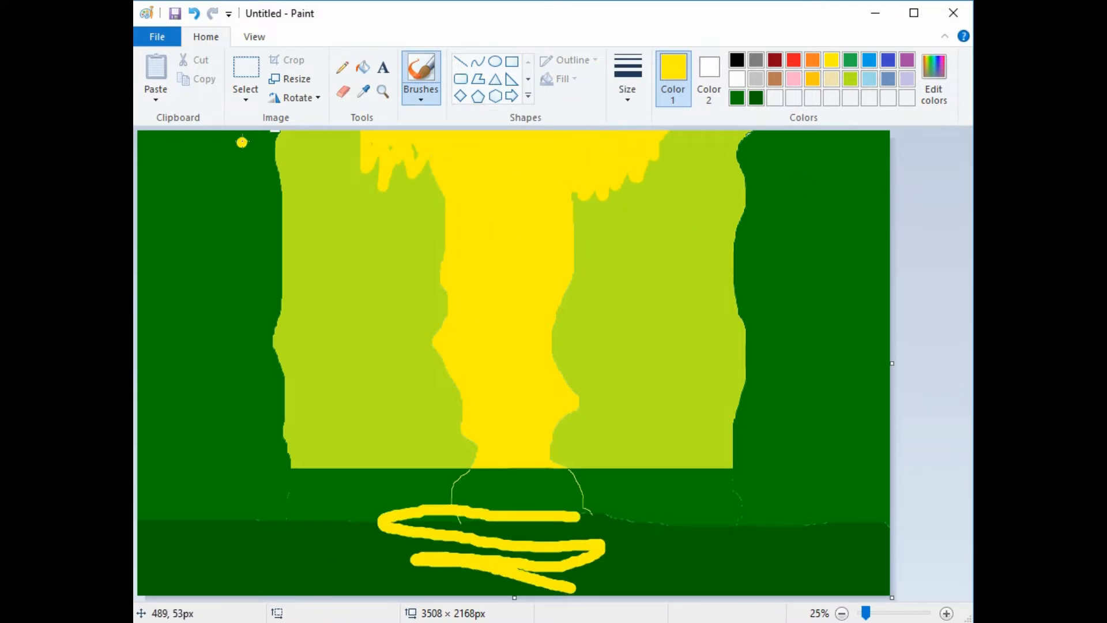
Squash the image horizontally to 1%, keeping the vertical scale at 100%
{"action": "left_click", "coordinate": [290, 79]}
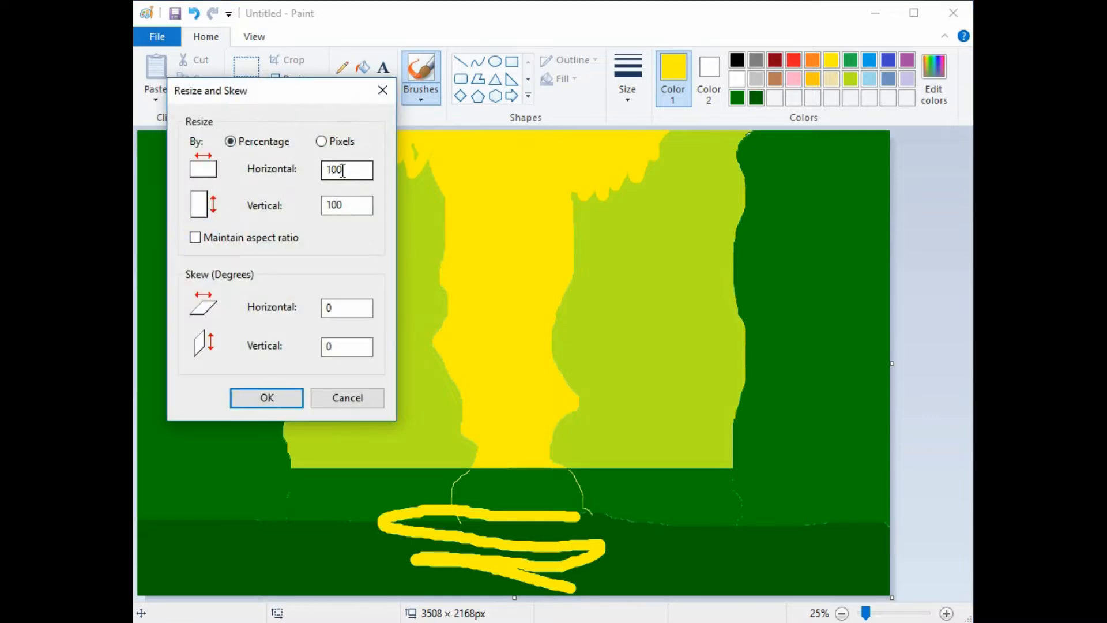
{"action": "left_click", "coordinate": [343, 170]}
{"action": "key", "text": "BackSpace"}
{"action": "key", "text": "BackSpace"}
{"action": "key", "text": "Return"}
Resize the squashed image to 500% horizontally without maintaining the aspect ratio
{"action": "left_click", "coordinate": [290, 79]}
{"action": "left_click", "coordinate": [200, 237]}
{"action": "left_click", "coordinate": [331, 170]}
{"action": "key", "text": "BackSpace"}
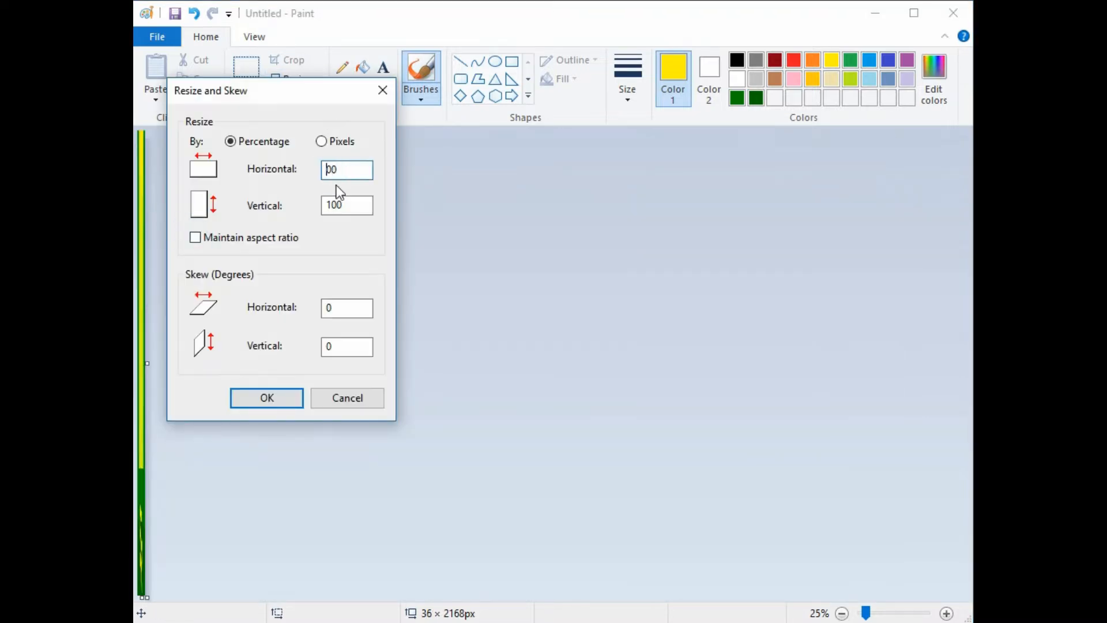
{"action": "type", "text": "5"}
{"action": "left_click", "coordinate": [266, 398]}
Shrink the image horizontally to 1% again, leaving the vertical scale at 100%
{"action": "key", "text": "ctrl+w"}
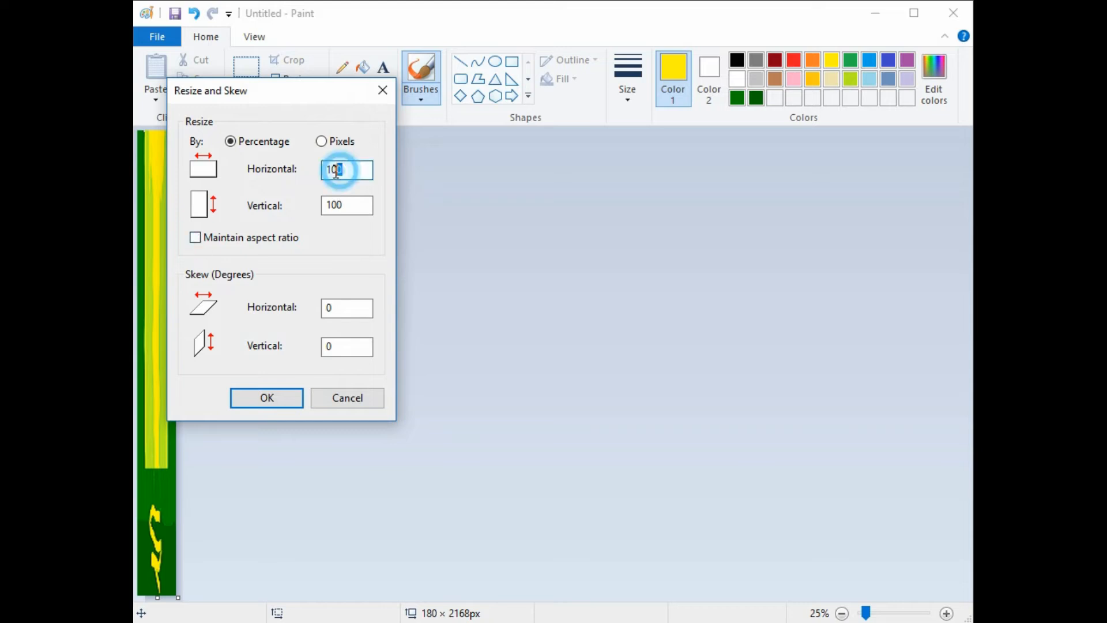
{"action": "key", "text": "BackSpace"}
{"action": "key", "text": "BackSpace"}
{"action": "left_click", "coordinate": [267, 398]}
Stretch the image to 500% horizontally twice in a row, each time with the aspect ratio unlocked
{"action": "key", "text": "ctrl+w"}
{"action": "left_click", "coordinate": [195, 237]}
{"action": "left_click", "coordinate": [333, 170]}
{"action": "key", "text": "BackSpace"}
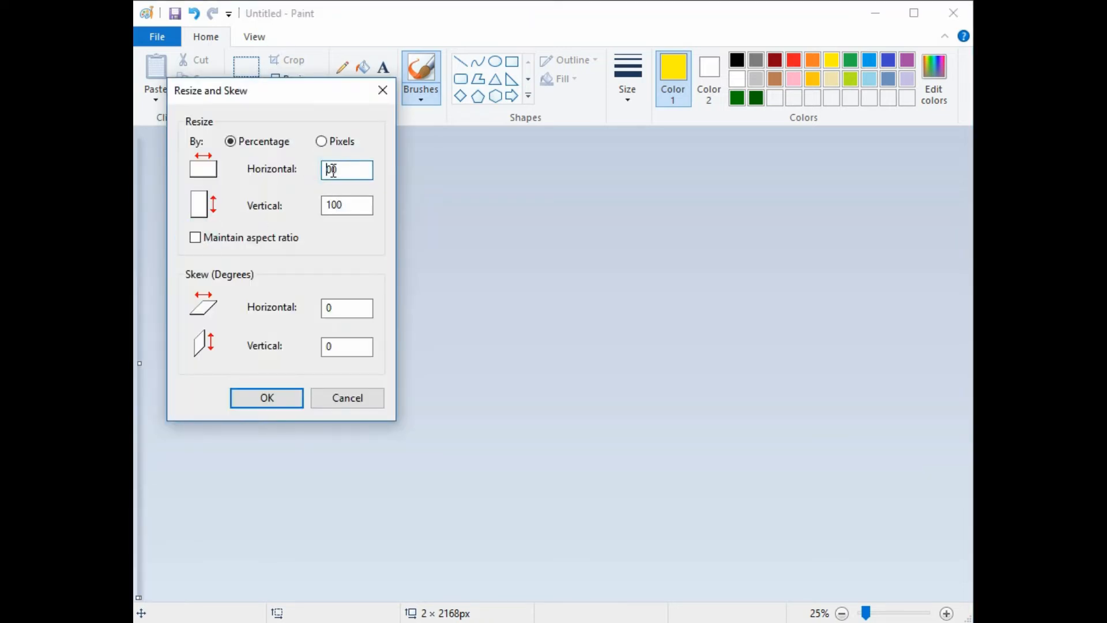
{"action": "type", "text": "5"}
{"action": "left_click", "coordinate": [266, 398]}
{"action": "left_click", "coordinate": [307, 84]}
{"action": "left_click", "coordinate": [196, 237]}
{"action": "left_click", "coordinate": [333, 170]}
{"action": "key", "text": "BackSpace"}
{"action": "type", "text": "5"}
{"action": "left_click", "coordinate": [266, 398]}
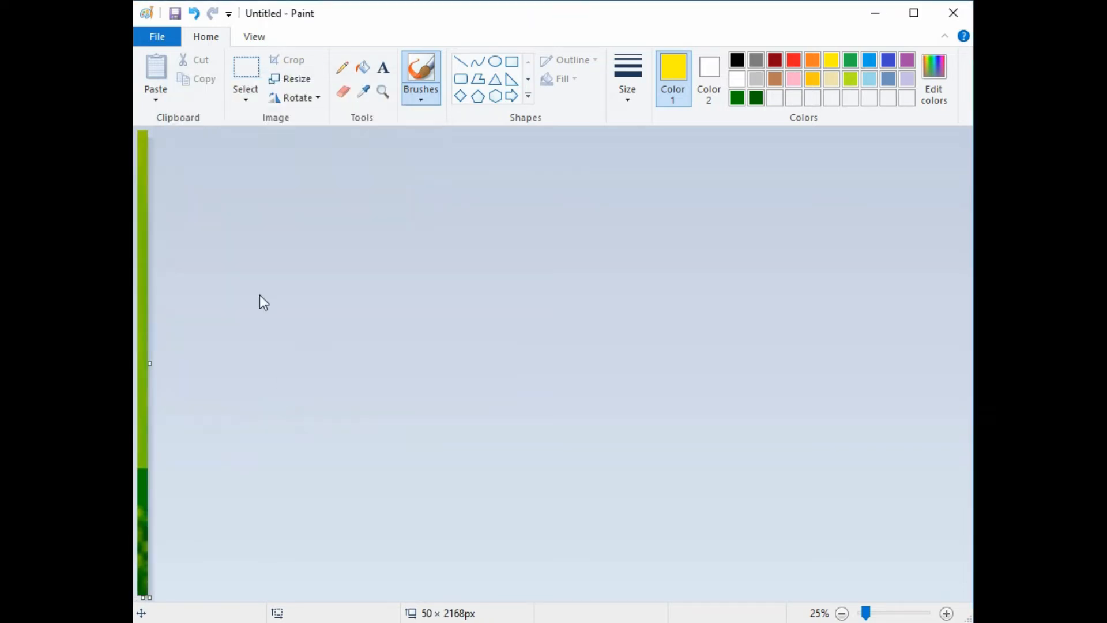
Resize the image to 500% horizontal and 100% vertical with the aspect ratio unlocked
{"action": "left_click", "coordinate": [294, 79]}
{"action": "type", "text": "60"}
{"action": "left_click", "coordinate": [346, 171]}
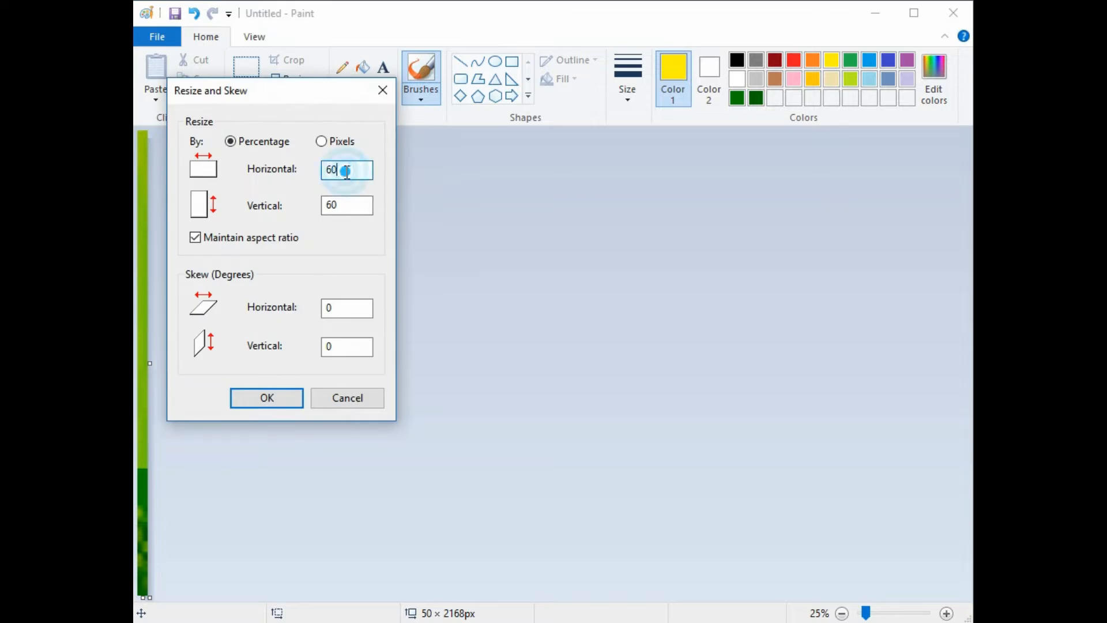
{"action": "type", "text": "0"}
{"action": "key", "text": "Return"}
{"action": "type", "text": "500"}
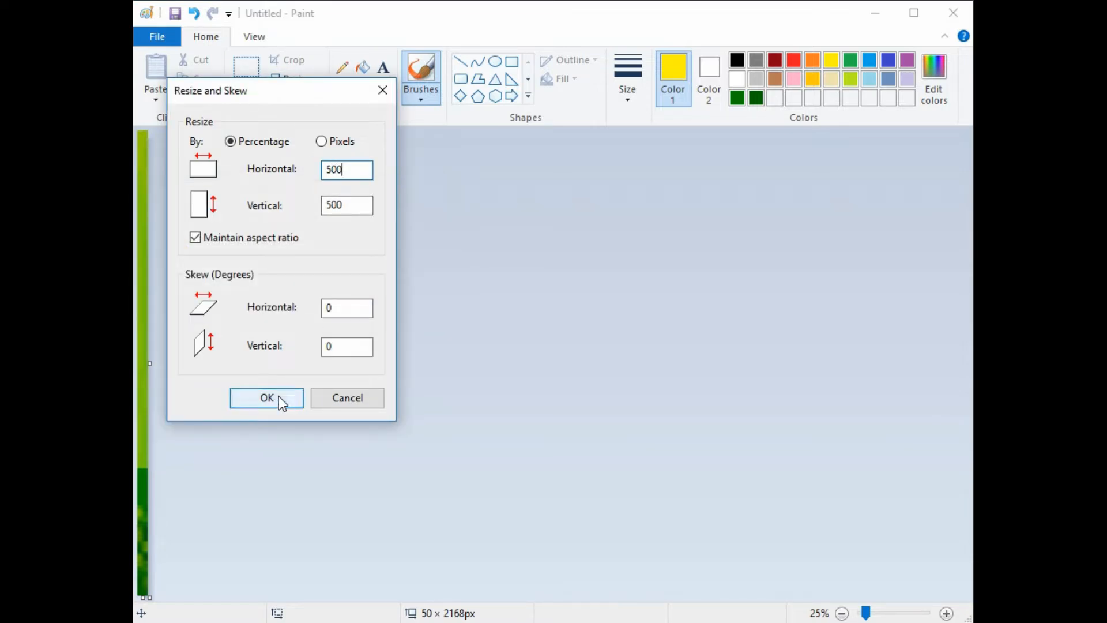
{"action": "left_click", "coordinate": [196, 238]}
{"action": "double_click", "coordinate": [333, 206]}
{"action": "type", "text": "100"}
{"action": "key", "text": "Return"}
Widen the blurred image by another 500% horizontally, leaving its height at 100%
{"action": "left_click", "coordinate": [294, 79]}
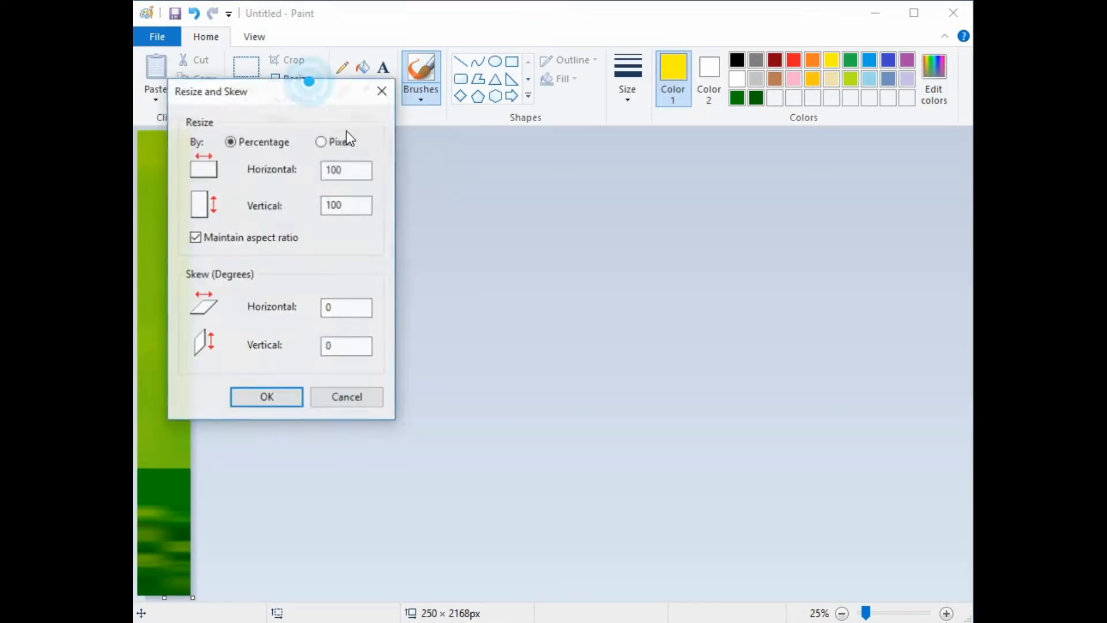
{"action": "left_click", "coordinate": [195, 238]}
{"action": "double_click", "coordinate": [345, 171]}
{"action": "type", "text": "500"}
{"action": "key", "text": "Return"}
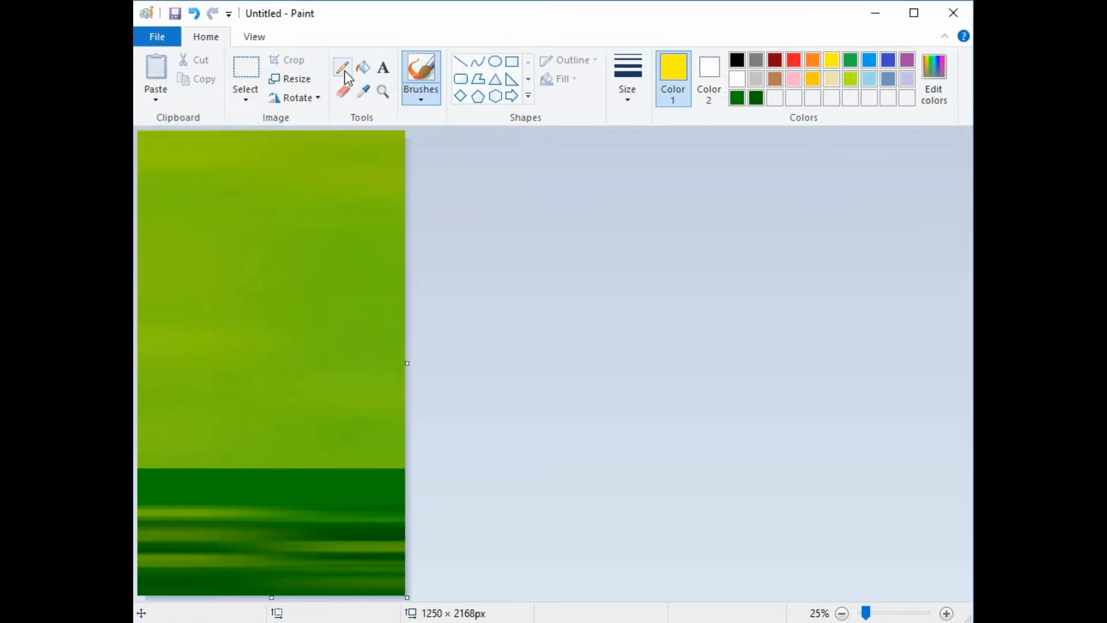
Apply one more resize with horizontal at 500%, vertical at 100% and the aspect ratio not maintained
{"action": "left_click", "coordinate": [296, 80]}
{"action": "type", "text": "50"}
{"action": "left_click", "coordinate": [202, 237]}
{"action": "double_click", "coordinate": [325, 206]}
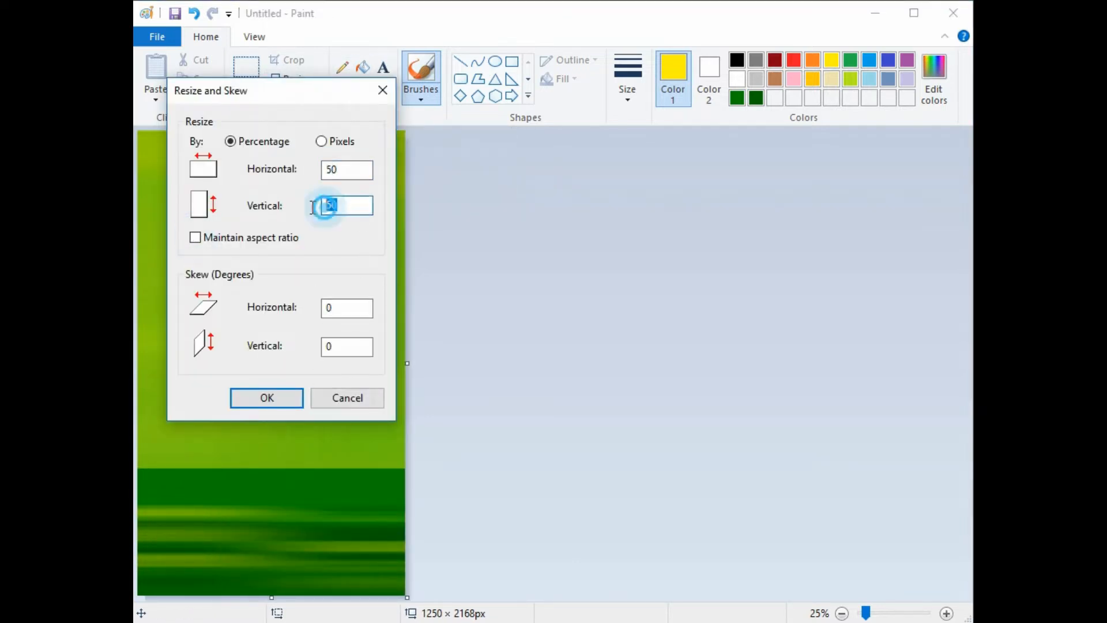
{"action": "type", "text": "100"}
{"action": "left_click", "coordinate": [346, 169]}
{"action": "type", "text": "0"}
{"action": "left_click", "coordinate": [254, 408]}
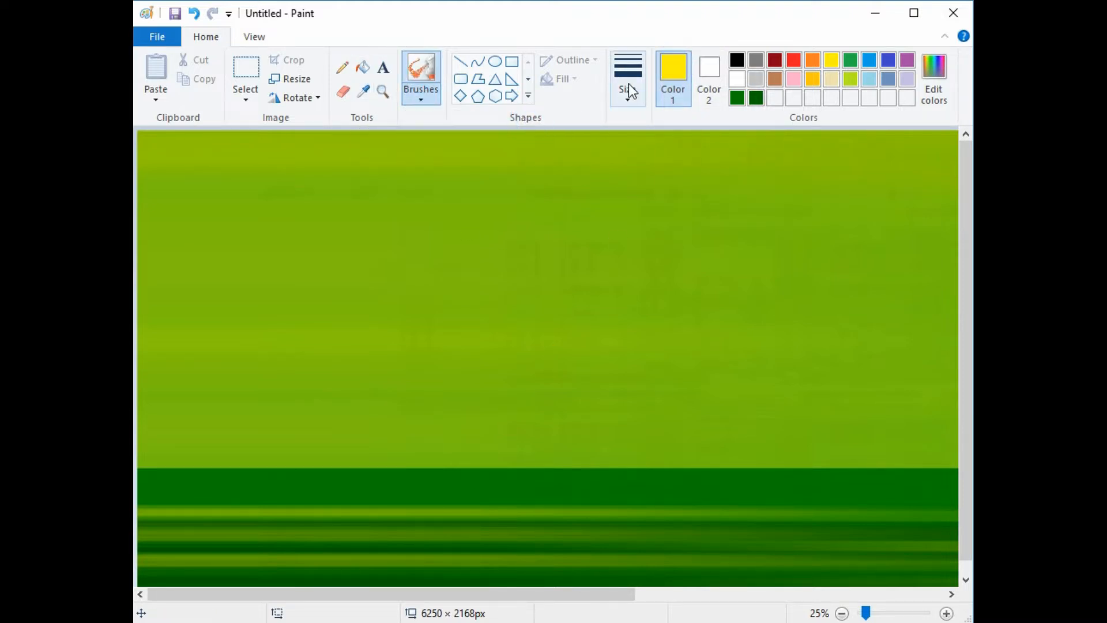
Shade a yellow crayon light beam down the middle of the background and add lime crayon texture to the dark green ground
{"action": "mouse_move", "coordinate": [517, 126]}
{"action": "left_mouse_down"}
{"action": "mouse_move", "coordinate": [494, 136]}
{"action": "mouse_move", "coordinate": [444, 128]}
{"action": "mouse_move", "coordinate": [422, 187]}
{"action": "mouse_move", "coordinate": [418, 141]}
{"action": "mouse_move", "coordinate": [439, 142]}
{"action": "mouse_move", "coordinate": [426, 140]}
{"action": "mouse_move", "coordinate": [422, 282]}
{"action": "mouse_move", "coordinate": [499, 314]}
{"action": "mouse_move", "coordinate": [655, 129]}
{"action": "mouse_move", "coordinate": [676, 134]}
{"action": "mouse_move", "coordinate": [686, 179]}
{"action": "mouse_move", "coordinate": [672, 131]}
{"action": "mouse_move", "coordinate": [606, 323]}
{"action": "mouse_move", "coordinate": [635, 263]}
{"action": "mouse_move", "coordinate": [623, 188]}
{"action": "mouse_move", "coordinate": [606, 181]}
{"action": "mouse_move", "coordinate": [583, 221]}
{"action": "mouse_move", "coordinate": [567, 209]}
{"action": "mouse_move", "coordinate": [558, 138]}
{"action": "mouse_move", "coordinate": [531, 150]}
{"action": "mouse_move", "coordinate": [507, 232]}
{"action": "mouse_move", "coordinate": [452, 196]}
{"action": "mouse_move", "coordinate": [452, 119]}
{"action": "mouse_move", "coordinate": [388, 171]}
{"action": "mouse_move", "coordinate": [372, 130]}
{"action": "mouse_move", "coordinate": [430, 139]}
{"action": "mouse_move", "coordinate": [371, 130]}
{"action": "mouse_move", "coordinate": [491, 136]}
{"action": "mouse_move", "coordinate": [470, 147]}
{"action": "mouse_move", "coordinate": [559, 182]}
{"action": "mouse_move", "coordinate": [516, 170]}
{"action": "mouse_move", "coordinate": [626, 178]}
{"action": "mouse_move", "coordinate": [486, 208]}
{"action": "left_mouse_up"}
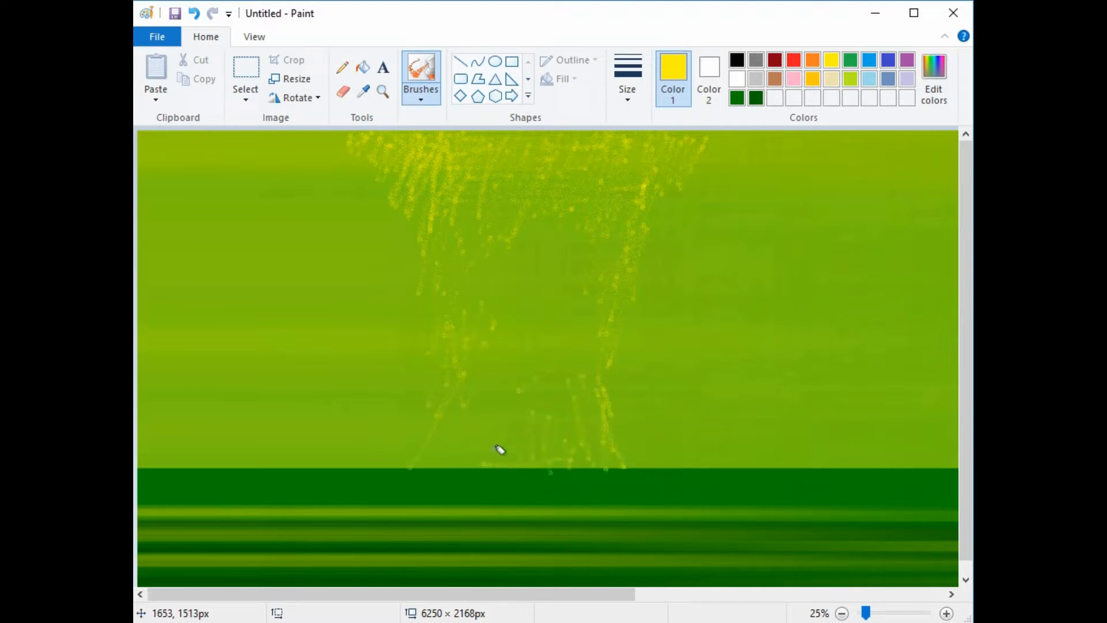
{"action": "mouse_move", "coordinate": [500, 449]}
{"action": "left_mouse_down"}
{"action": "mouse_move", "coordinate": [577, 418]}
{"action": "mouse_move", "coordinate": [614, 432]}
{"action": "mouse_move", "coordinate": [439, 456]}
{"action": "mouse_move", "coordinate": [616, 459]}
{"action": "mouse_move", "coordinate": [423, 453]}
{"action": "mouse_move", "coordinate": [577, 453]}
{"action": "mouse_move", "coordinate": [454, 448]}
{"action": "mouse_move", "coordinate": [568, 448]}
{"action": "left_mouse_up"}
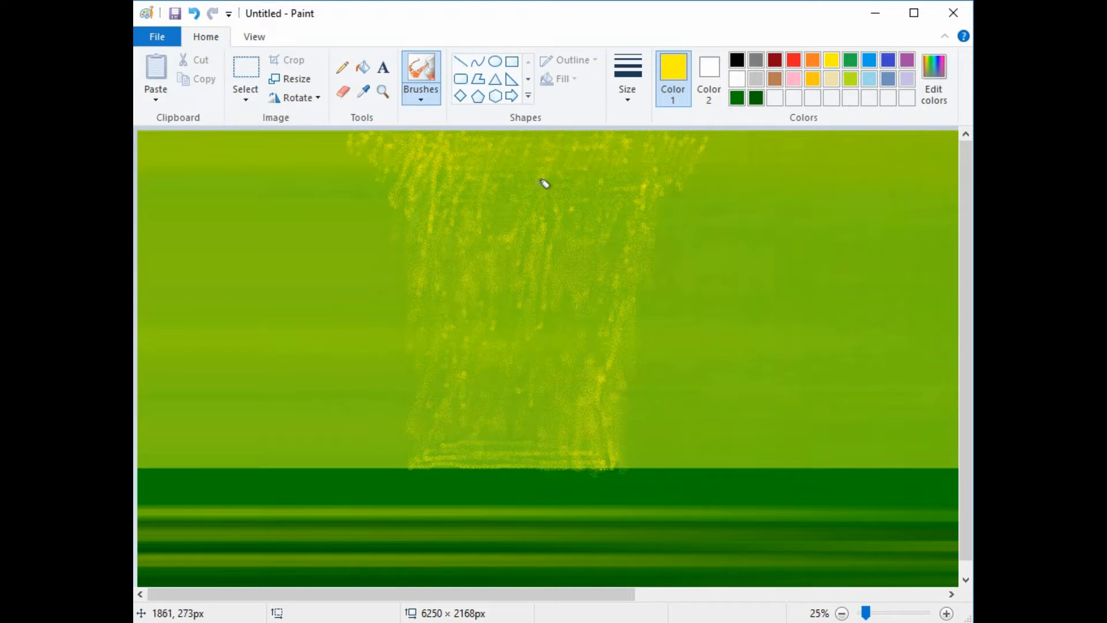
{"action": "left_click", "coordinate": [851, 79]}
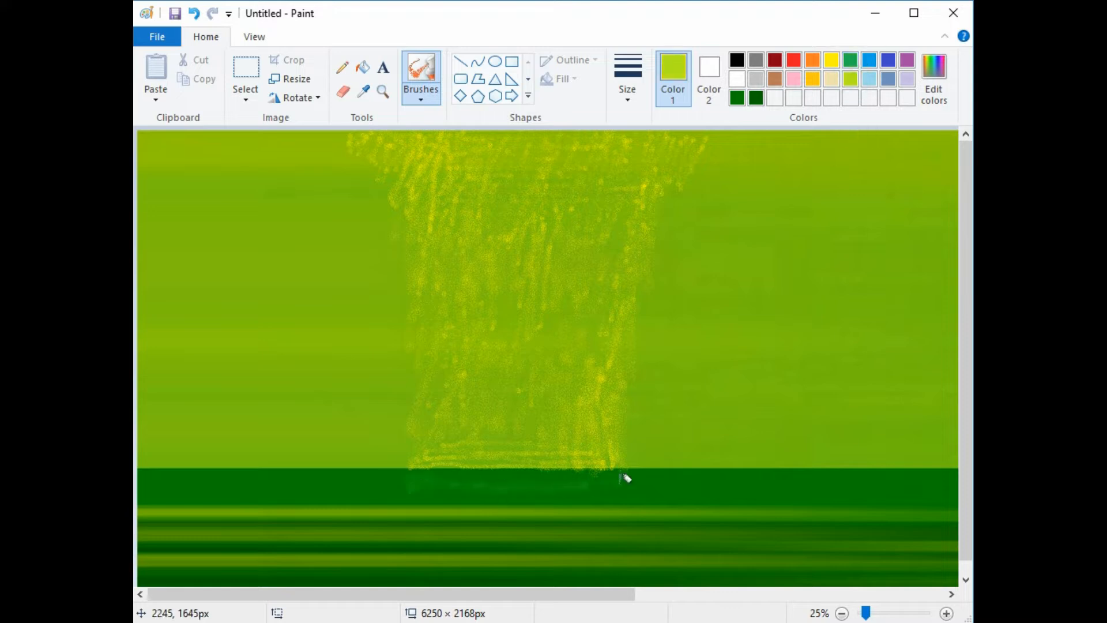
{"action": "mouse_move", "coordinate": [623, 478]}
{"action": "left_mouse_down"}
{"action": "mouse_move", "coordinate": [413, 490]}
{"action": "mouse_move", "coordinate": [547, 462]}
{"action": "mouse_move", "coordinate": [480, 486]}
{"action": "left_mouse_up"}
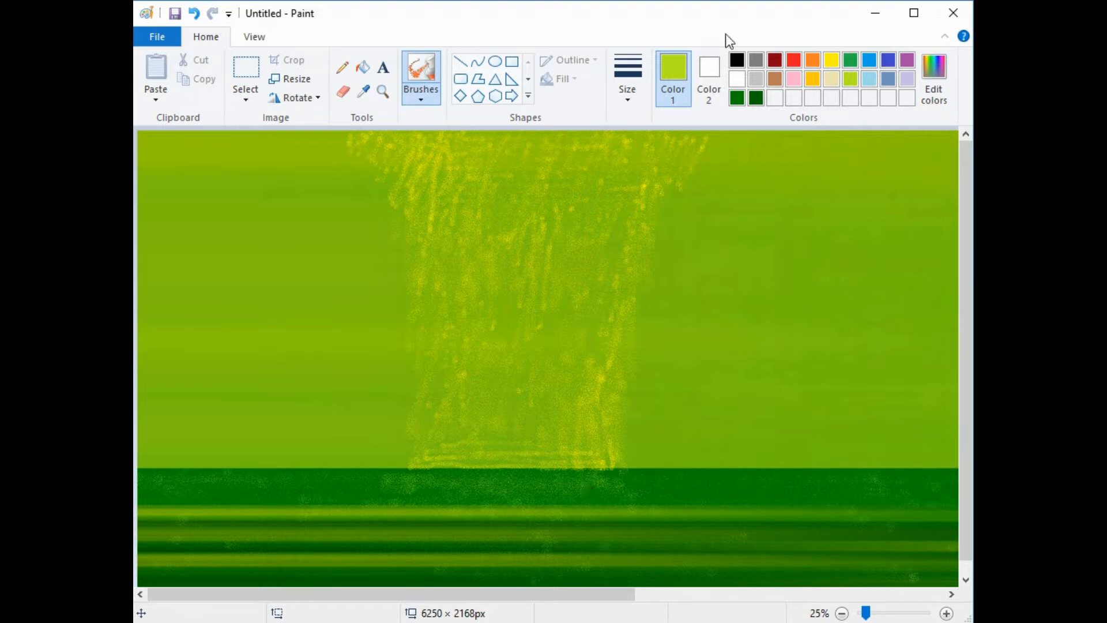
Brush a vertical strip in the darkest green along the right edge of the visible canvas, above the ground
{"action": "left_click", "coordinate": [756, 98]}
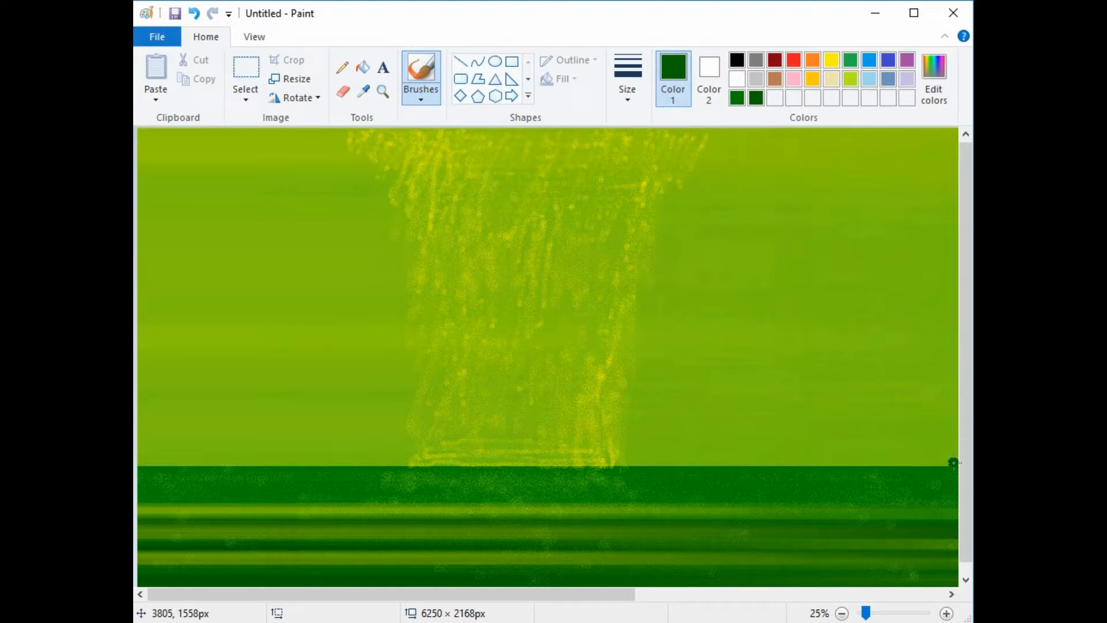
{"action": "left_click_drag", "start_coordinate": [955, 438], "coordinate": [954, 353]}
{"action": "left_click_drag", "start_coordinate": [951, 130], "coordinate": [958, 369]}
Draw a straight vertical line beside the dark green strip and brush the gap between them solid in the same green
{"action": "left_click", "coordinate": [460, 60]}
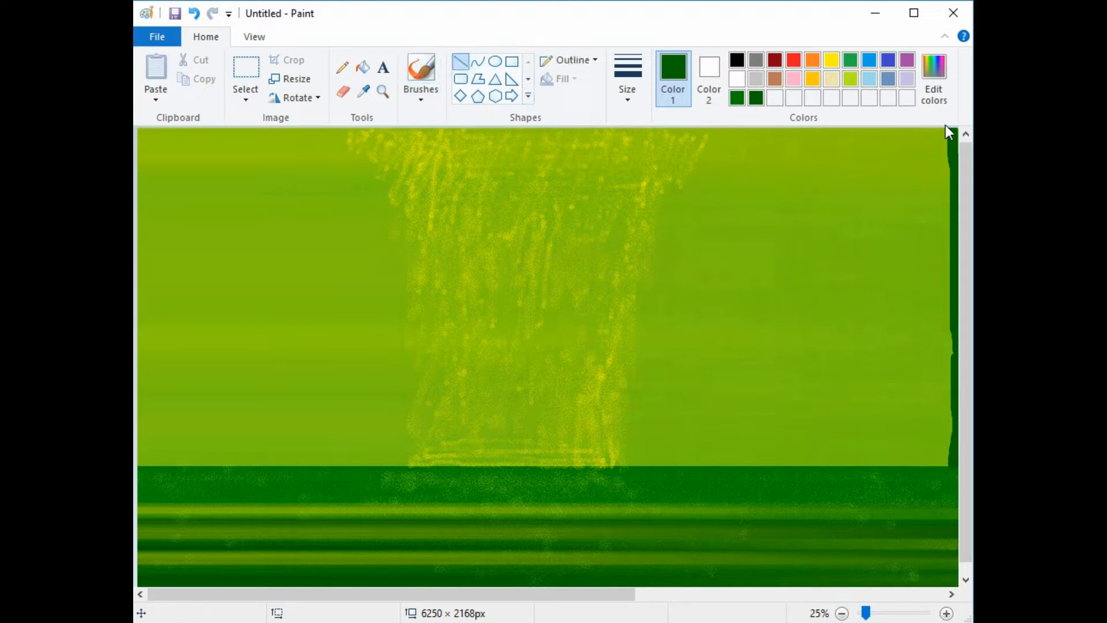
{"action": "mouse_move", "coordinate": [944, 467]}
{"action": "left_mouse_down"}
{"action": "mouse_move", "coordinate": [959, 146]}
{"action": "mouse_move", "coordinate": [938, 126]}
{"action": "left_mouse_up"}
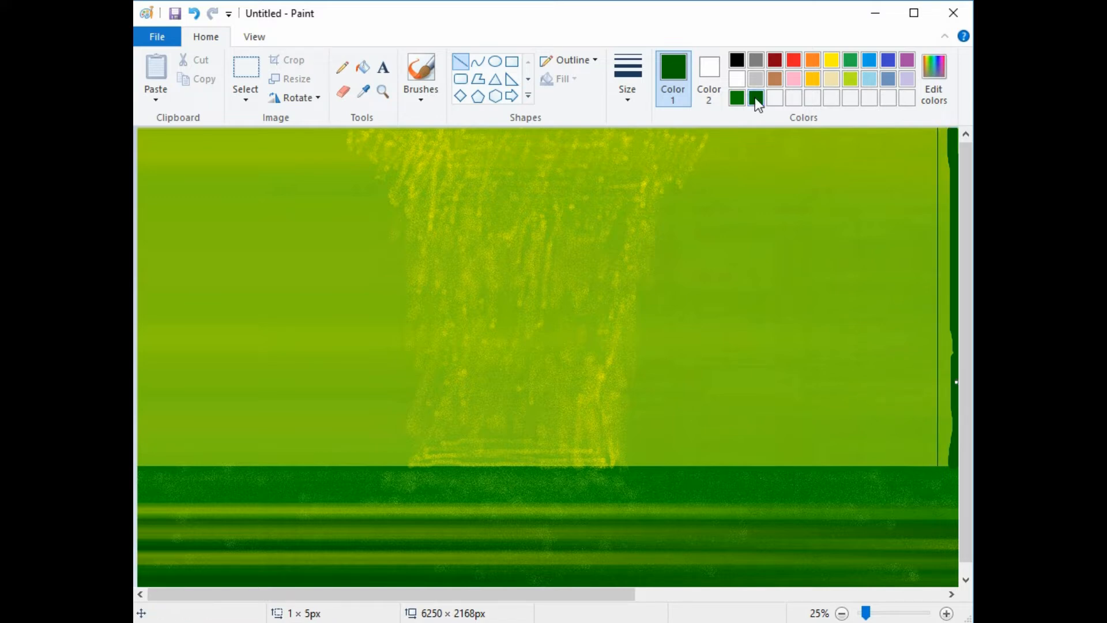
{"action": "left_click", "coordinate": [421, 75]}
{"action": "mouse_move", "coordinate": [949, 133]}
{"action": "left_mouse_down"}
{"action": "mouse_move", "coordinate": [957, 399]}
{"action": "mouse_move", "coordinate": [950, 377]}
{"action": "left_mouse_up"}
{"action": "mouse_move", "coordinate": [948, 157]}
{"action": "left_mouse_down"}
{"action": "mouse_move", "coordinate": [952, 441]}
{"action": "mouse_move", "coordinate": [941, 454]}
{"action": "mouse_move", "coordinate": [944, 130]}
{"action": "left_mouse_up"}
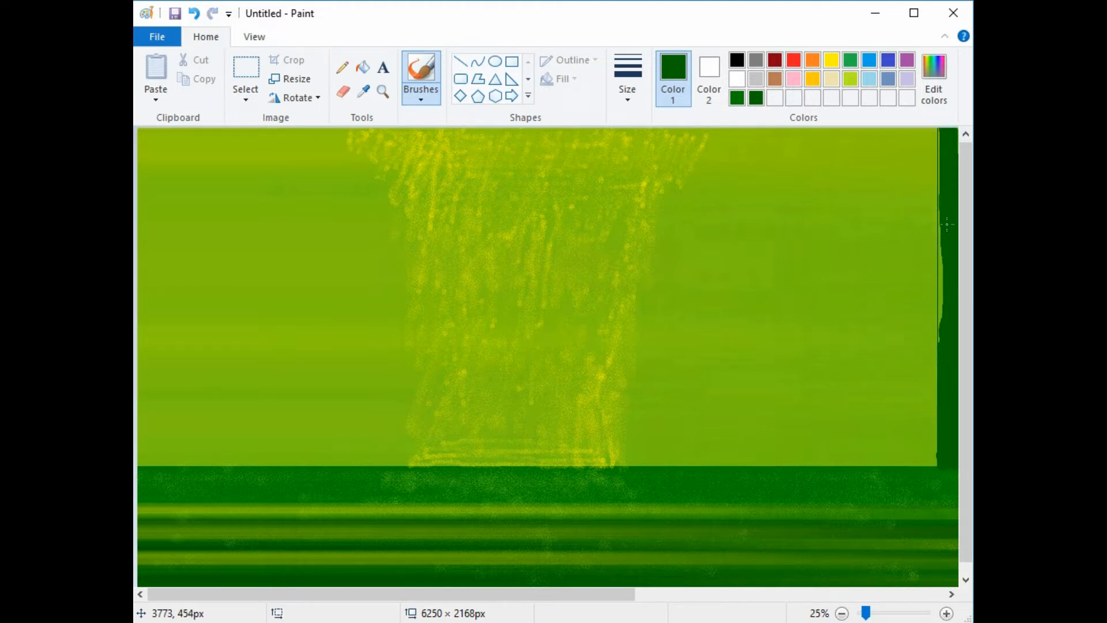
{"action": "left_click_drag", "start_coordinate": [950, 291], "coordinate": [944, 313]}
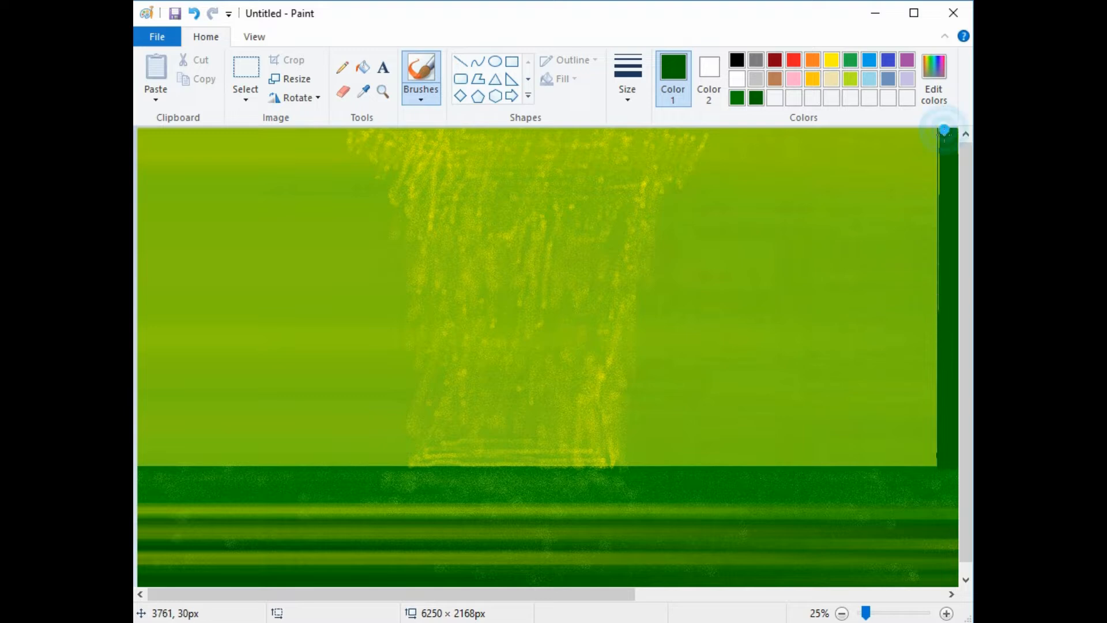
Texture the dark green vertical strip and its edge with the Crayon brush in lime
{"action": "left_click", "coordinate": [850, 79]}
{"action": "left_click", "coordinate": [421, 95]}
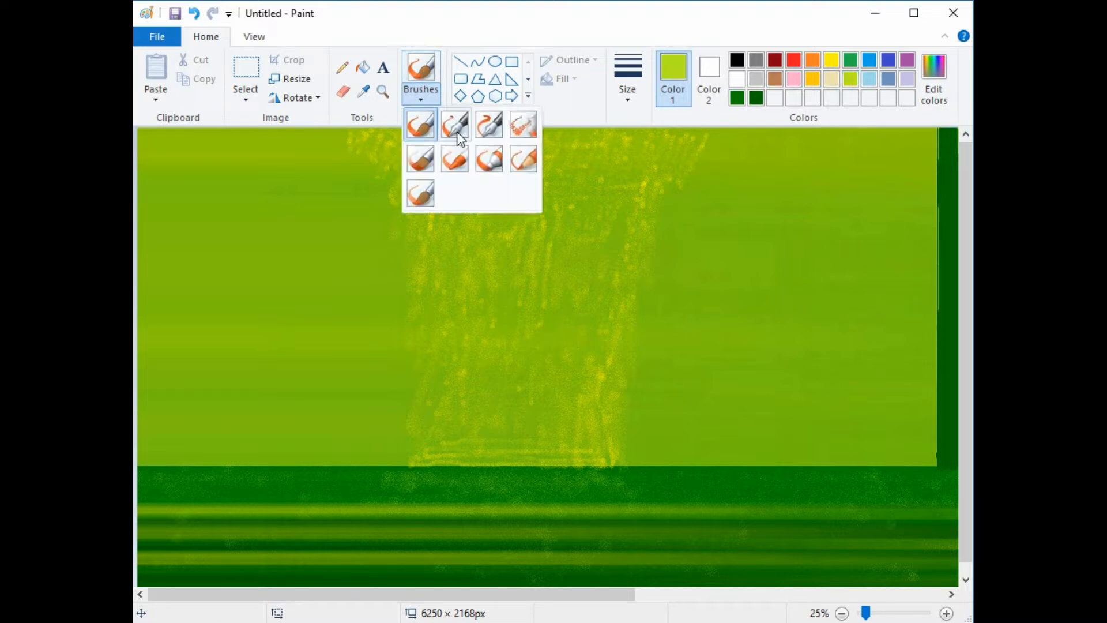
{"action": "left_click", "coordinate": [455, 156]}
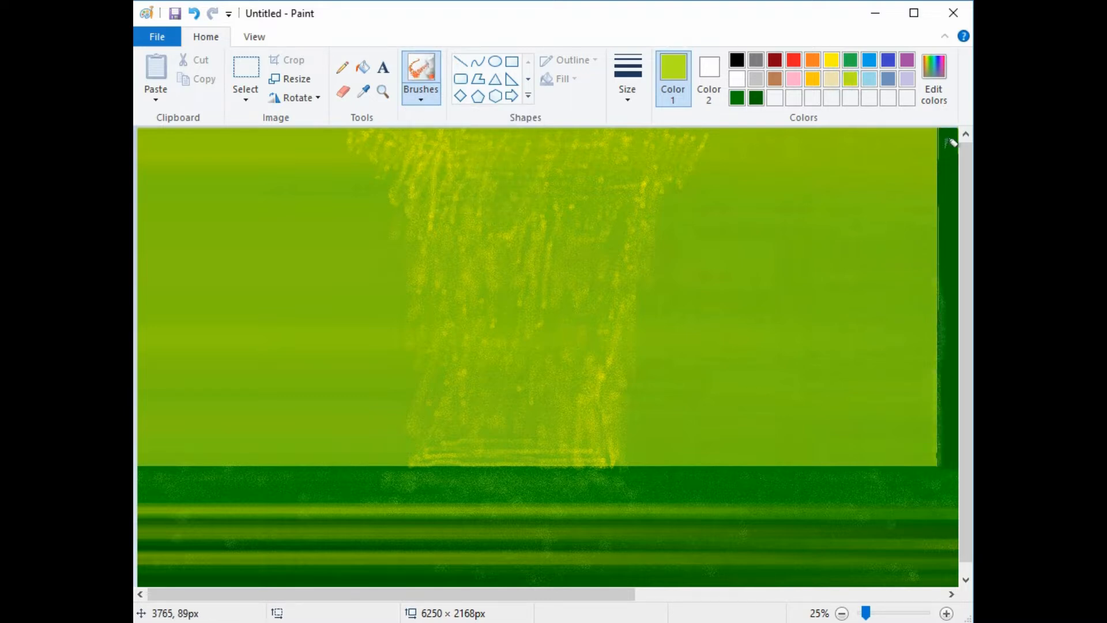
{"action": "mouse_move", "coordinate": [943, 136]}
{"action": "left_mouse_down"}
{"action": "mouse_move", "coordinate": [952, 302]}
{"action": "mouse_move", "coordinate": [938, 486]}
{"action": "mouse_move", "coordinate": [919, 128]}
{"action": "mouse_move", "coordinate": [930, 178]}
{"action": "mouse_move", "coordinate": [930, 464]}
{"action": "left_mouse_up"}
Draw a straight vertical line beside the textured dark green strip and brush medium dark green over the gap and the strip's edge
{"action": "left_click", "coordinate": [461, 61]}
{"action": "left_click", "coordinate": [740, 98]}
{"action": "left_click", "coordinate": [420, 75]}
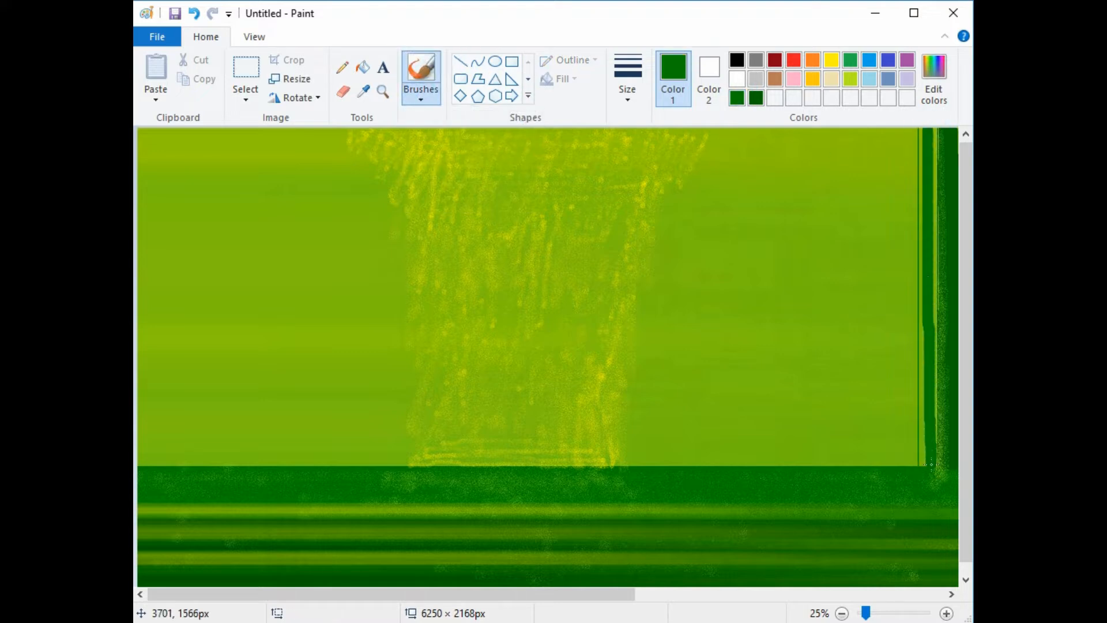
{"action": "mouse_move", "coordinate": [930, 131]}
{"action": "left_mouse_down"}
{"action": "mouse_move", "coordinate": [927, 179]}
{"action": "mouse_move", "coordinate": [930, 135]}
{"action": "left_mouse_up"}
{"action": "left_click", "coordinate": [925, 246]}
{"action": "left_click", "coordinate": [904, 168]}
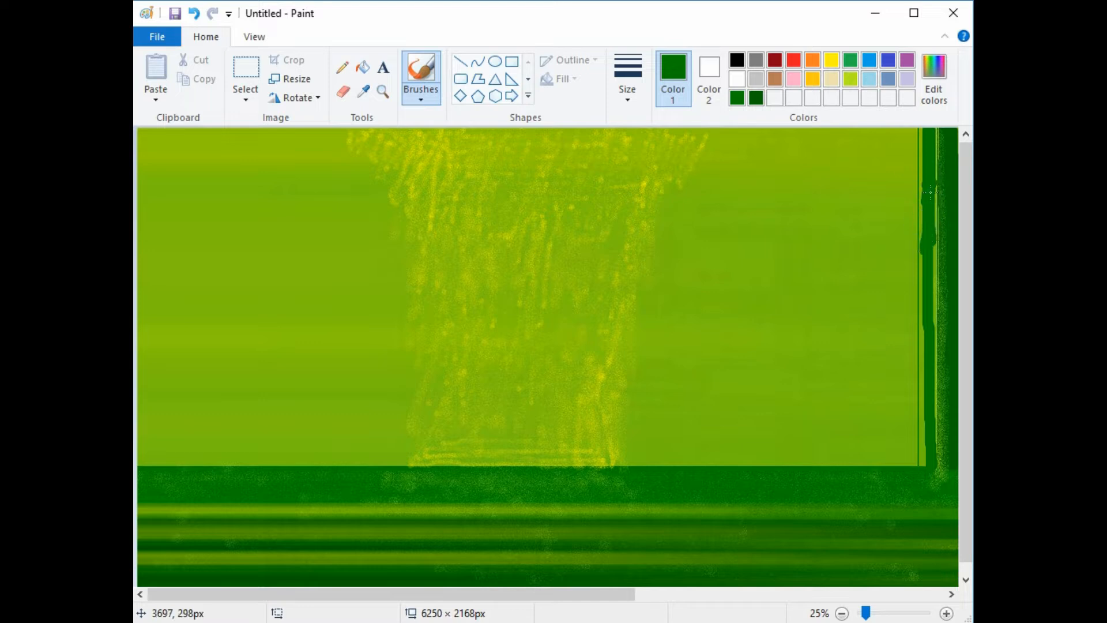
{"action": "left_click_drag", "start_coordinate": [930, 191], "coordinate": [934, 470]}
{"action": "left_click_drag", "start_coordinate": [929, 129], "coordinate": [928, 294]}
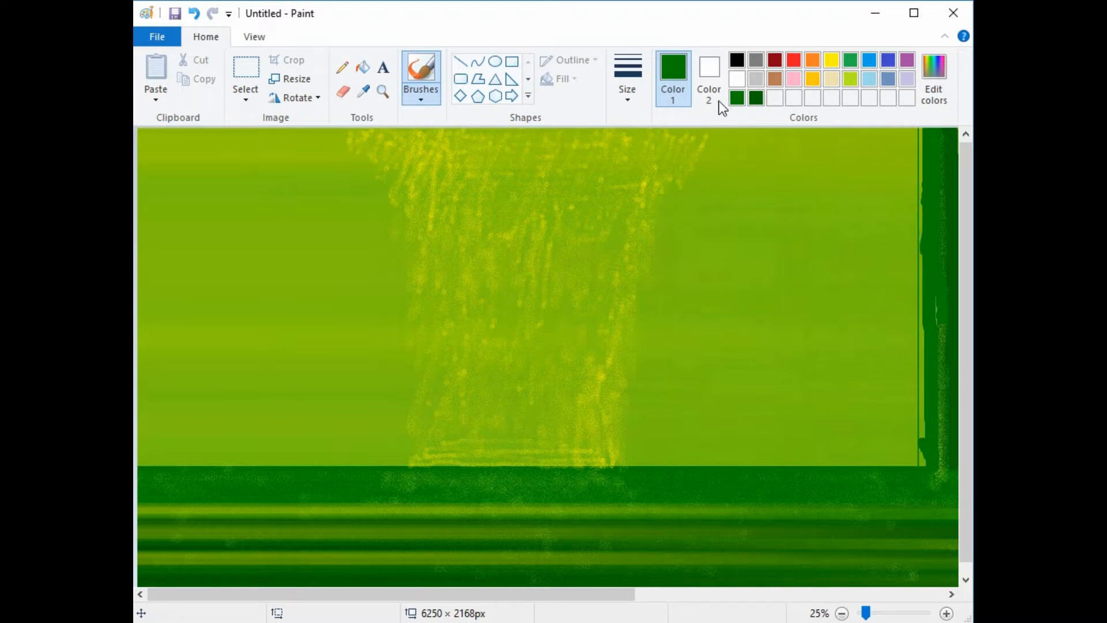
Draw a slightly slanted line farther out from the strip and brush medium dark green along it and into the gap
{"action": "left_click", "coordinate": [460, 61]}
{"action": "left_click_drag", "start_coordinate": [851, 468], "coordinate": [863, 123]}
{"action": "left_click", "coordinate": [421, 80]}
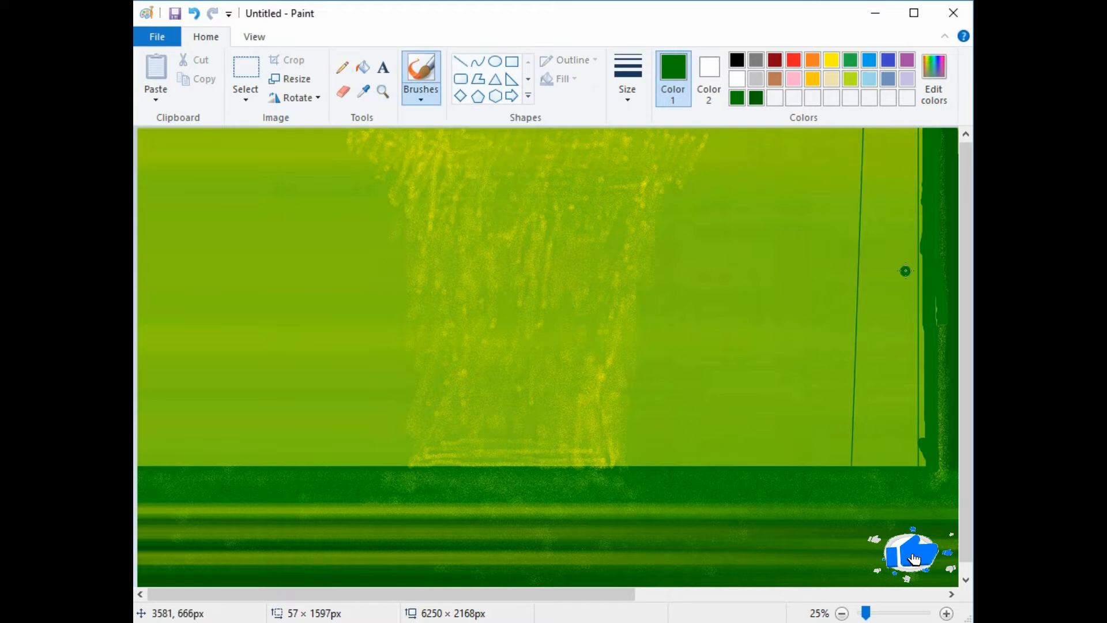
{"action": "mouse_move", "coordinate": [904, 269]}
{"action": "left_mouse_down"}
{"action": "mouse_move", "coordinate": [864, 136]}
{"action": "mouse_move", "coordinate": [854, 461]}
{"action": "left_mouse_up"}
{"action": "mouse_move", "coordinate": [864, 144]}
{"action": "left_mouse_down"}
{"action": "mouse_move", "coordinate": [863, 124]}
{"action": "mouse_move", "coordinate": [874, 197]}
{"action": "left_mouse_up"}
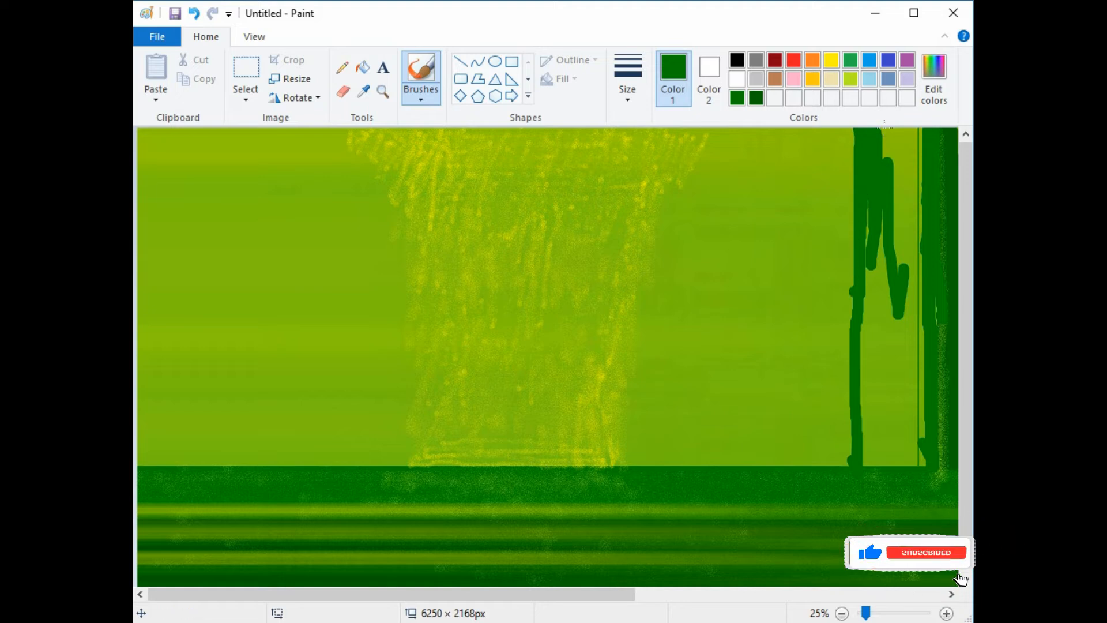
Add a straight vertical line just outside the brushed area as the trunk's outer edge and brush green inward from it
{"action": "left_click", "coordinate": [460, 61]}
{"action": "mouse_move", "coordinate": [846, 469]}
{"action": "left_mouse_down"}
{"action": "mouse_move", "coordinate": [828, 276]}
{"action": "mouse_move", "coordinate": [851, 126]}
{"action": "mouse_move", "coordinate": [856, 203]}
{"action": "left_mouse_up"}
{"action": "left_click", "coordinate": [421, 83]}
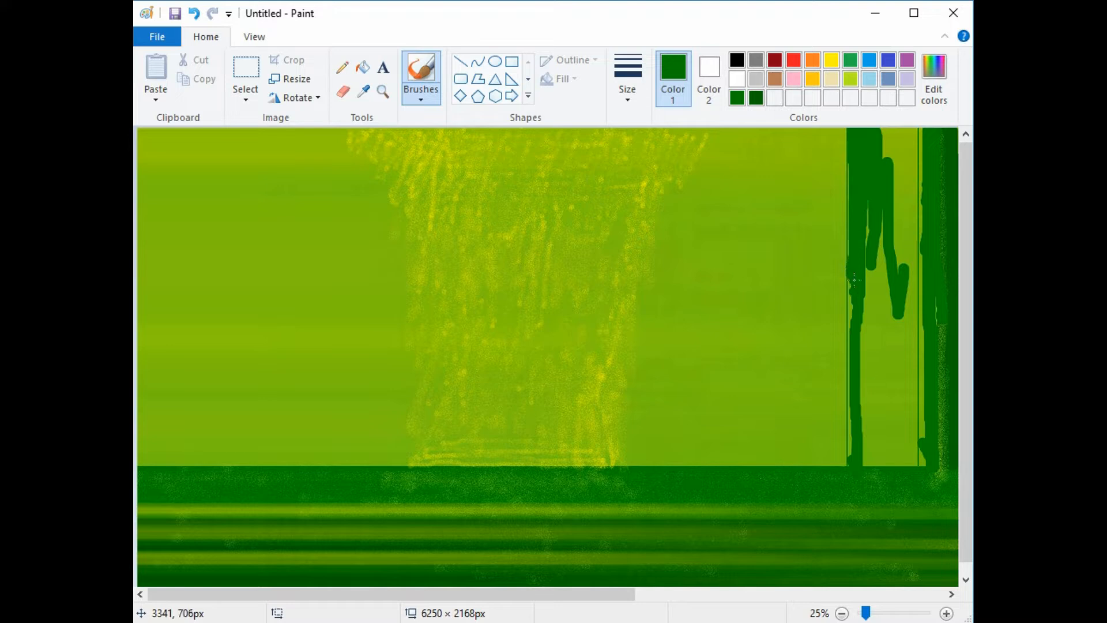
{"action": "left_click_drag", "start_coordinate": [854, 418], "coordinate": [851, 462]}
{"action": "mouse_move", "coordinate": [882, 255]}
{"action": "left_mouse_down"}
{"action": "mouse_move", "coordinate": [893, 143]}
{"action": "mouse_move", "coordinate": [904, 173]}
{"action": "left_mouse_up"}
Fill the trunk solid with the brush, darker green on the lower half and medium dark green on the upper half
{"action": "left_click", "coordinate": [757, 99]}
{"action": "mouse_move", "coordinate": [914, 359]}
{"action": "left_mouse_down"}
{"action": "mouse_move", "coordinate": [929, 427]}
{"action": "mouse_move", "coordinate": [907, 376]}
{"action": "mouse_move", "coordinate": [852, 396]}
{"action": "mouse_move", "coordinate": [852, 382]}
{"action": "left_mouse_up"}
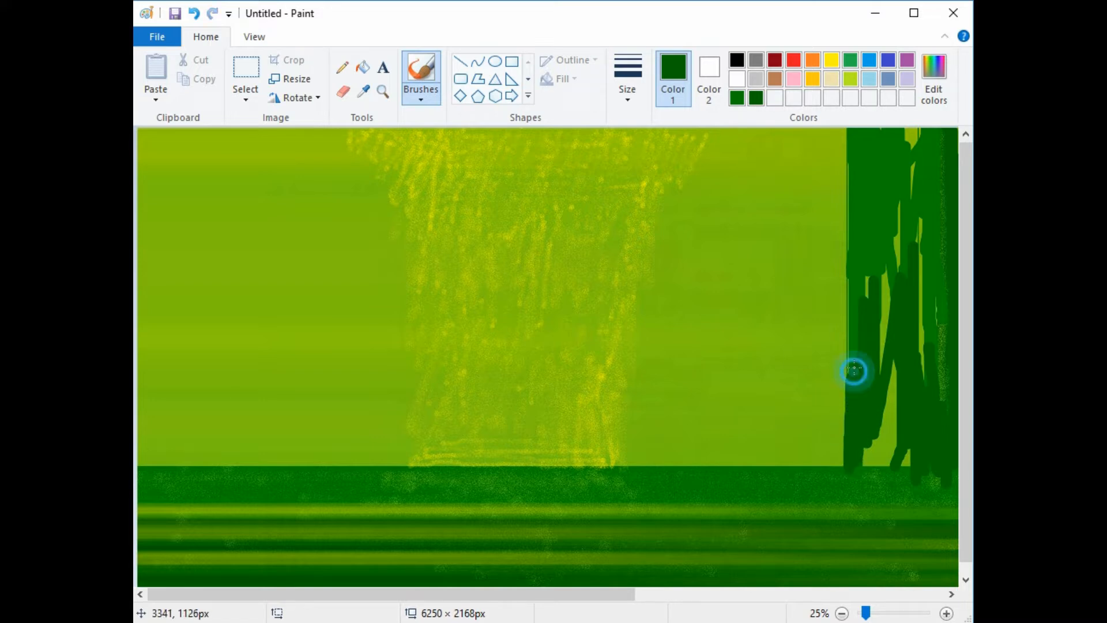
{"action": "mouse_move", "coordinate": [853, 371]}
{"action": "left_mouse_down"}
{"action": "mouse_move", "coordinate": [903, 398]}
{"action": "mouse_move", "coordinate": [897, 460]}
{"action": "mouse_move", "coordinate": [922, 359]}
{"action": "mouse_move", "coordinate": [920, 246]}
{"action": "mouse_move", "coordinate": [901, 272]}
{"action": "mouse_move", "coordinate": [919, 181]}
{"action": "mouse_move", "coordinate": [897, 311]}
{"action": "left_mouse_up"}
{"action": "left_click", "coordinate": [737, 97]}
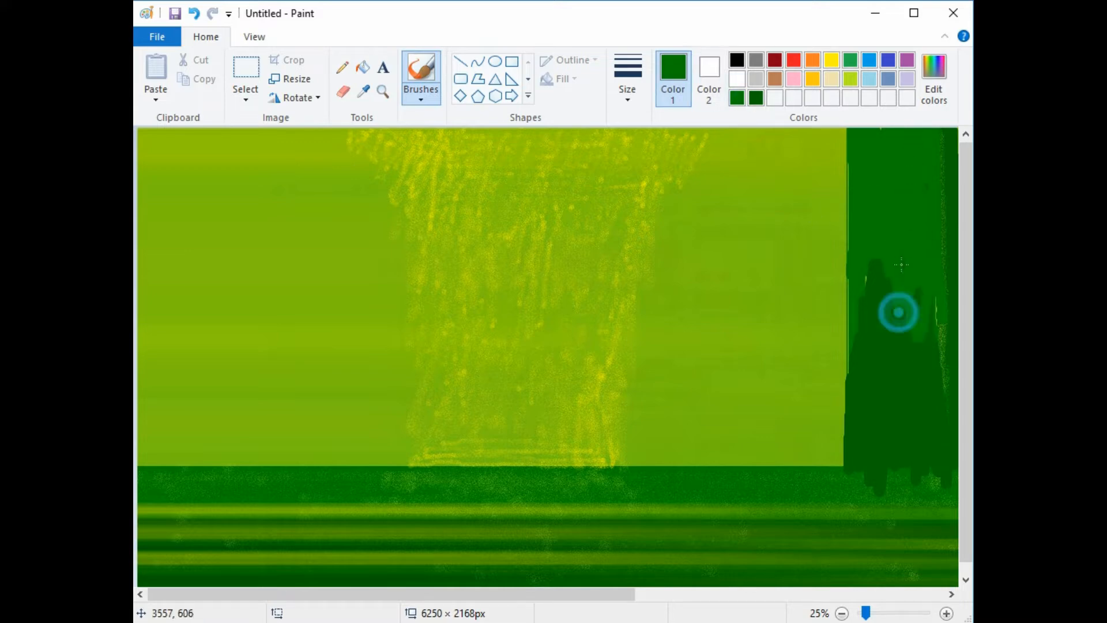
Mix a very dark green custom color and draw evenly spaced vertical lines down the full height of the trunk
{"action": "left_click", "coordinate": [756, 97]}
{"action": "left_click", "coordinate": [934, 80]}
{"action": "left_click", "coordinate": [735, 345]}
{"action": "left_click", "coordinate": [394, 438]}
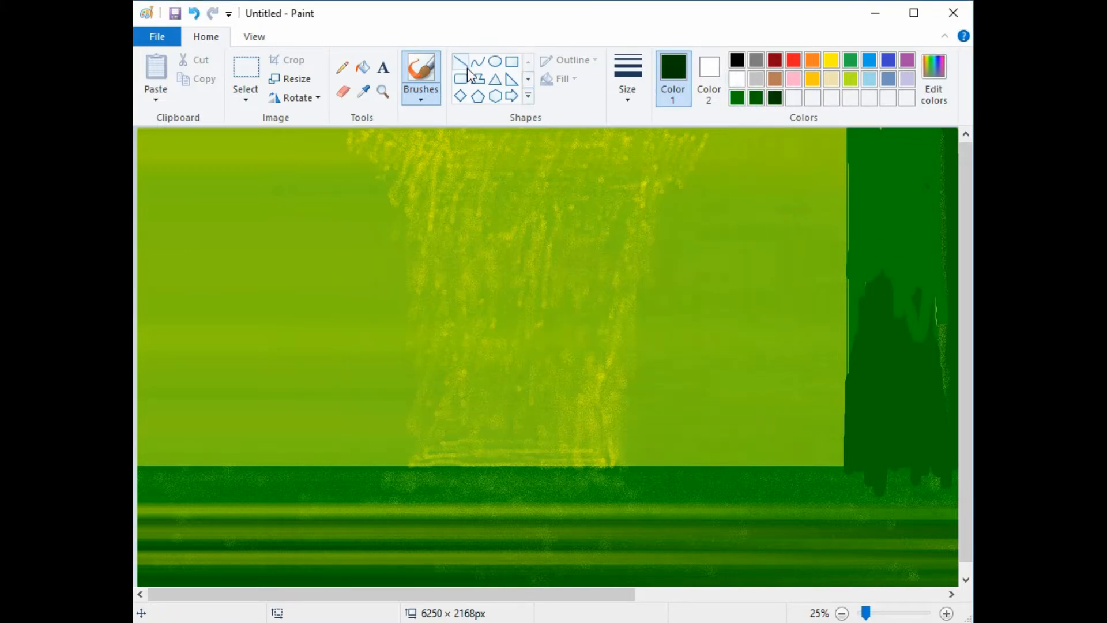
{"action": "left_click", "coordinate": [461, 61]}
{"action": "left_click_drag", "start_coordinate": [938, 480], "coordinate": [937, 125]}
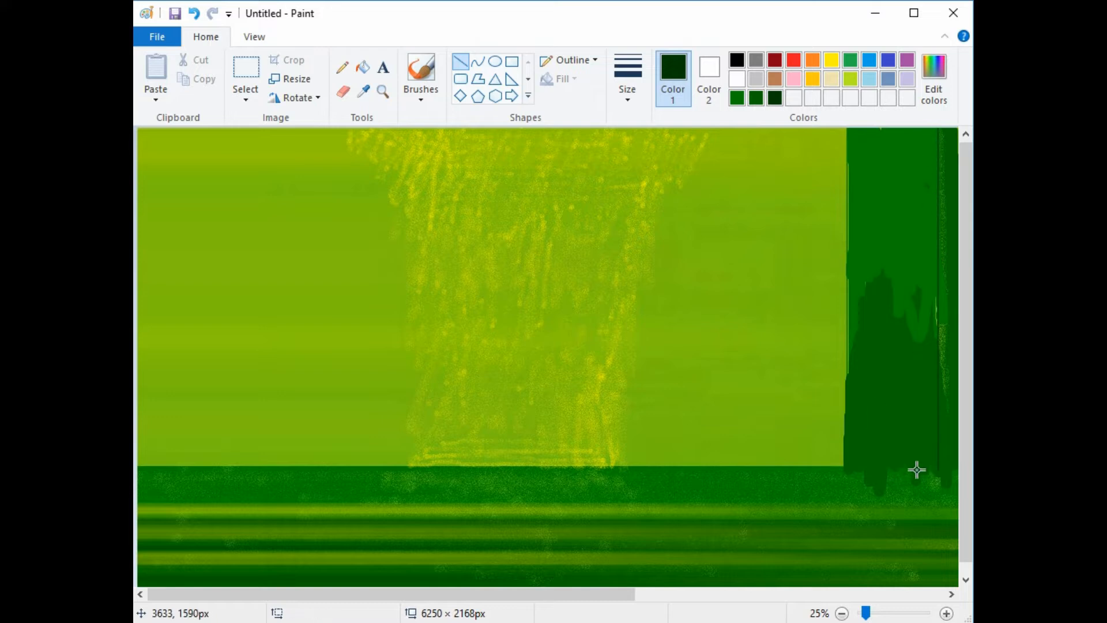
{"action": "mouse_move", "coordinate": [915, 470]}
{"action": "left_mouse_down"}
{"action": "mouse_move", "coordinate": [913, 130]}
{"action": "mouse_move", "coordinate": [902, 245]}
{"action": "mouse_move", "coordinate": [903, 129]}
{"action": "left_mouse_up"}
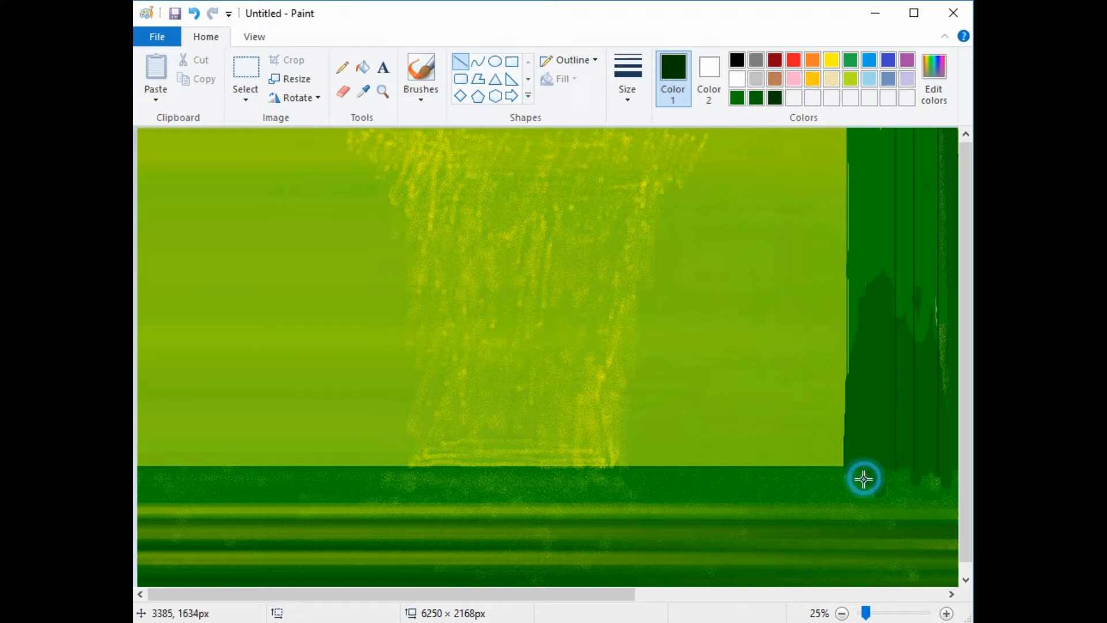
{"action": "mouse_move", "coordinate": [876, 469]}
{"action": "left_mouse_down"}
{"action": "mouse_move", "coordinate": [876, 128]}
{"action": "mouse_move", "coordinate": [859, 472]}
{"action": "mouse_move", "coordinate": [869, 128]}
{"action": "left_mouse_up"}
{"action": "left_click", "coordinate": [852, 506]}
Brush short root-like streaks in dark green from the trunk's base down over the striped ground
{"action": "left_click", "coordinate": [420, 99]}
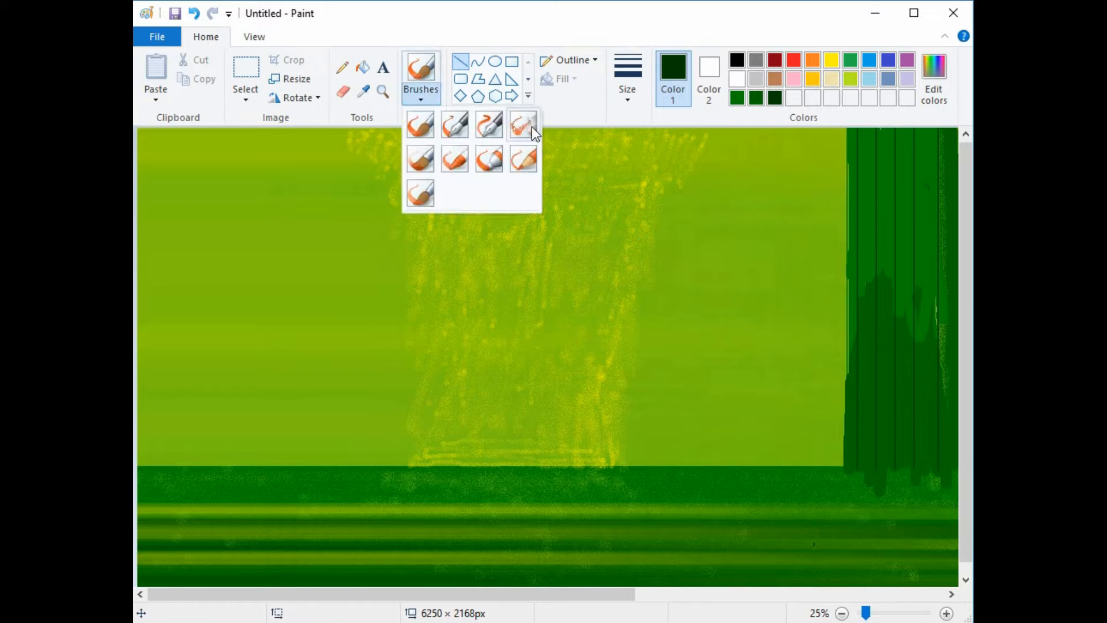
{"action": "left_click", "coordinate": [454, 156]}
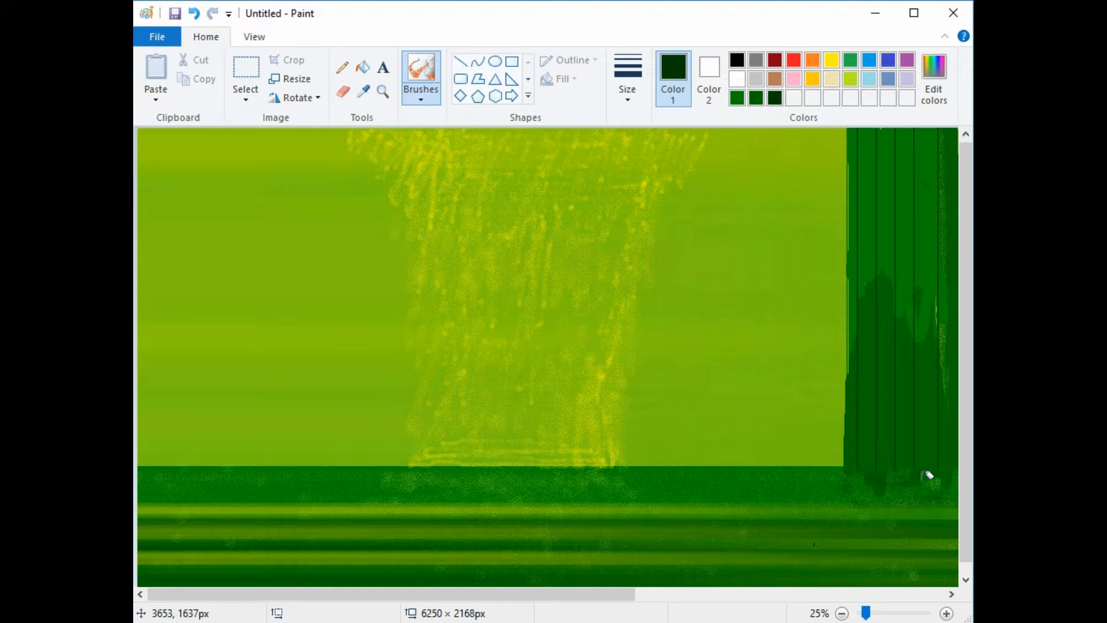
{"action": "left_click", "coordinate": [421, 96]}
{"action": "left_click", "coordinate": [421, 121]}
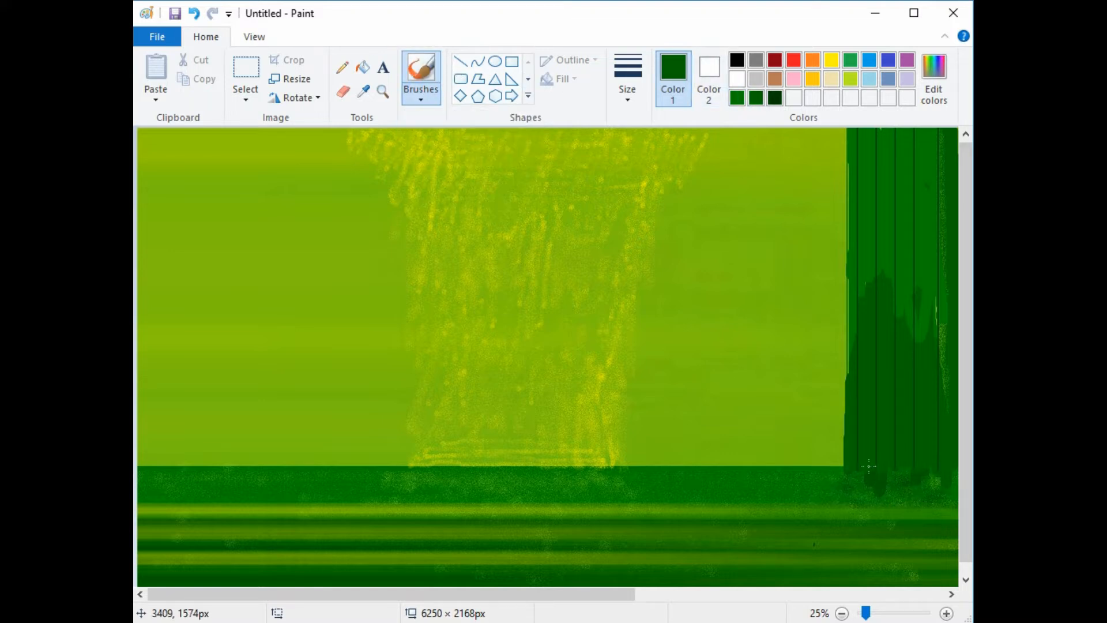
{"action": "left_click_drag", "start_coordinate": [867, 526], "coordinate": [867, 542]}
{"action": "mouse_move", "coordinate": [886, 533]}
{"action": "left_mouse_down"}
{"action": "mouse_move", "coordinate": [886, 476]}
{"action": "mouse_move", "coordinate": [911, 521]}
{"action": "mouse_move", "coordinate": [952, 524]}
{"action": "left_mouse_up"}
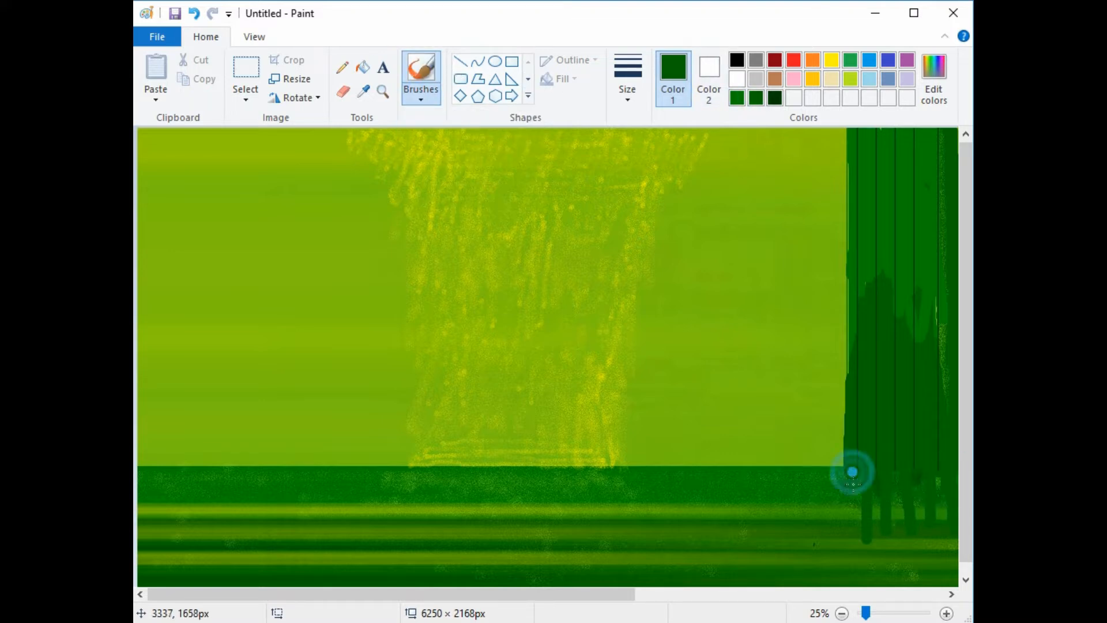
{"action": "left_click_drag", "start_coordinate": [853, 472], "coordinate": [852, 516]}
Trace the trunk's vertical line nearest the canvas's visible right edge with the Crayon brush in a custom yellow
{"action": "left_click", "coordinate": [416, 101]}
{"action": "left_click", "coordinate": [521, 124]}
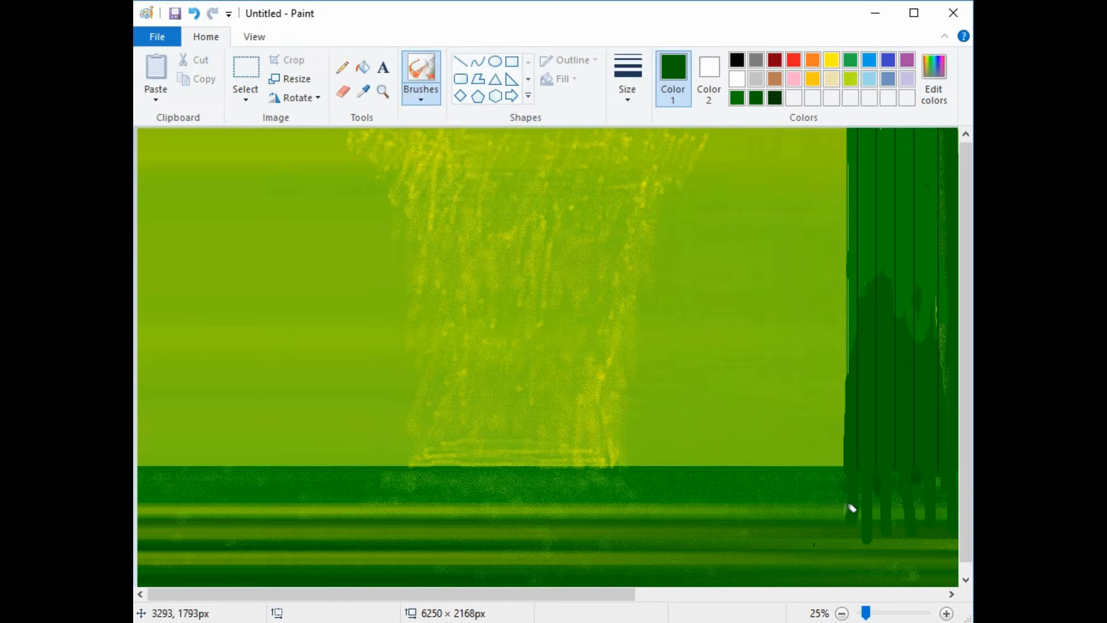
{"action": "left_click", "coordinate": [627, 80]}
{"action": "left_click", "coordinate": [638, 143]}
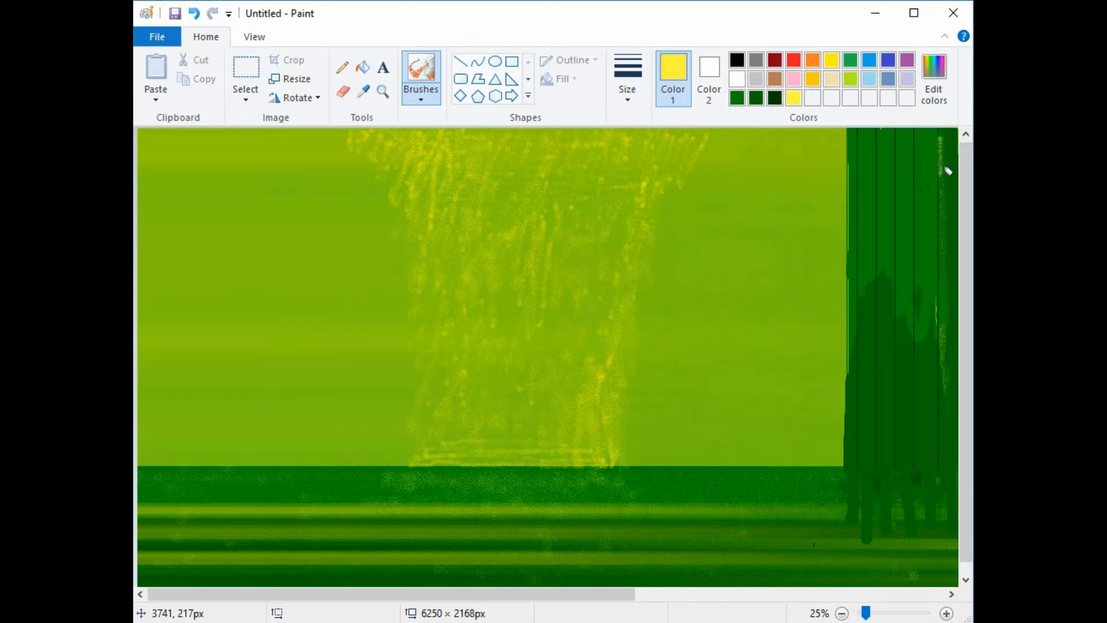
{"action": "left_click_drag", "start_coordinate": [946, 168], "coordinate": [947, 357]}
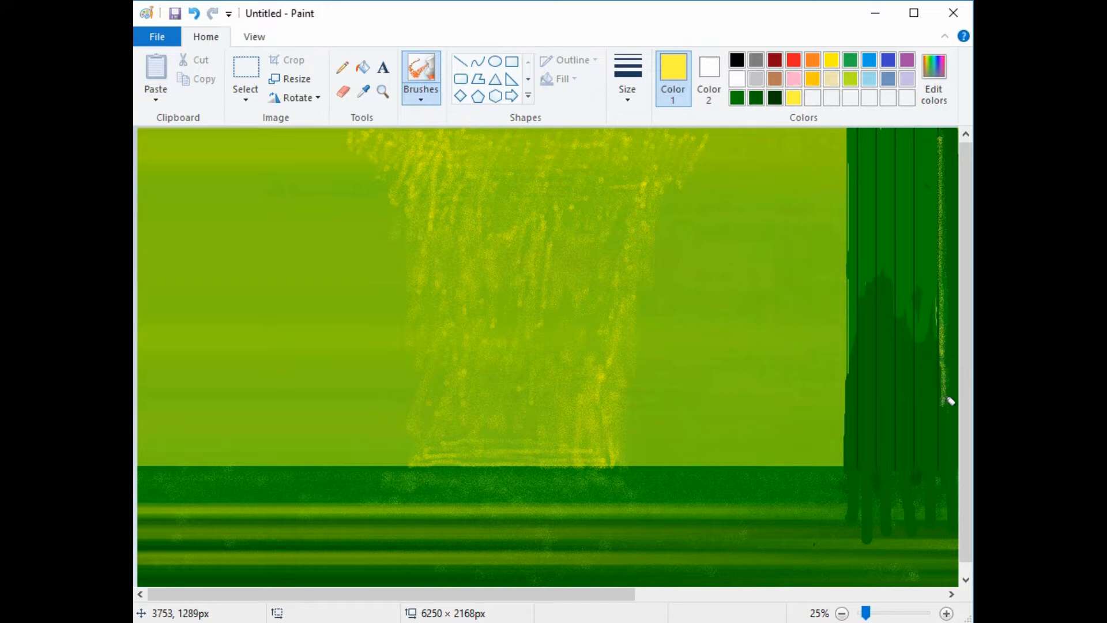
{"action": "left_click_drag", "start_coordinate": [948, 398], "coordinate": [953, 448]}
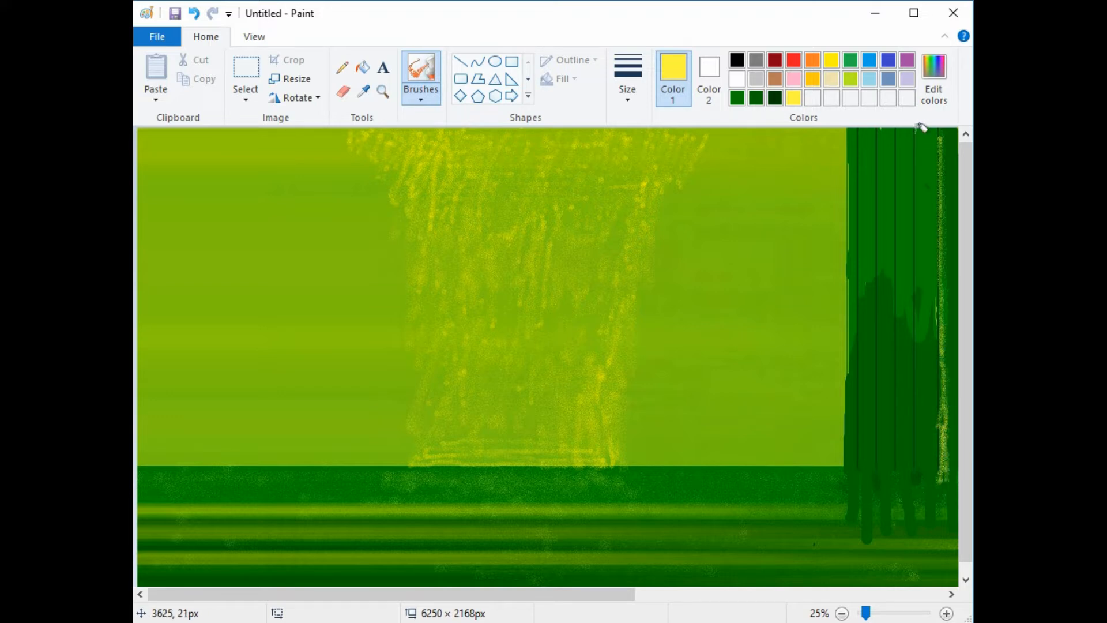
Trace the trunk's remaining vertical lines from top to base with the yellow crayon
{"action": "left_click_drag", "start_coordinate": [921, 125], "coordinate": [924, 309]}
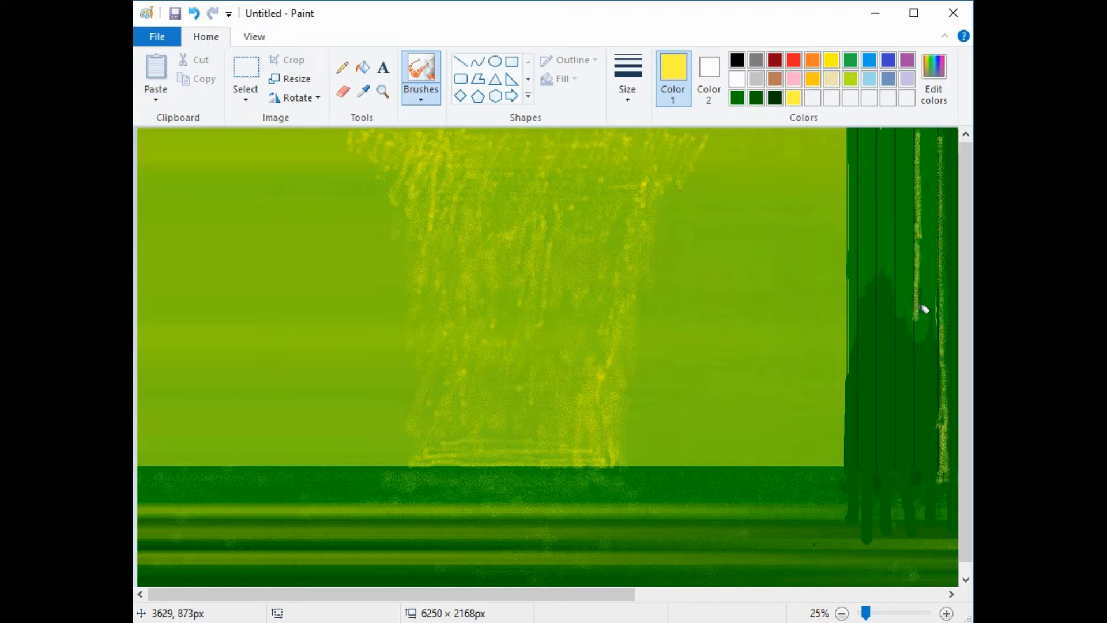
{"action": "scroll", "coordinate": [924, 310], "scroll_direction": "down", "scroll_amount": 1}
{"action": "key", "text": "ctrl+z"}
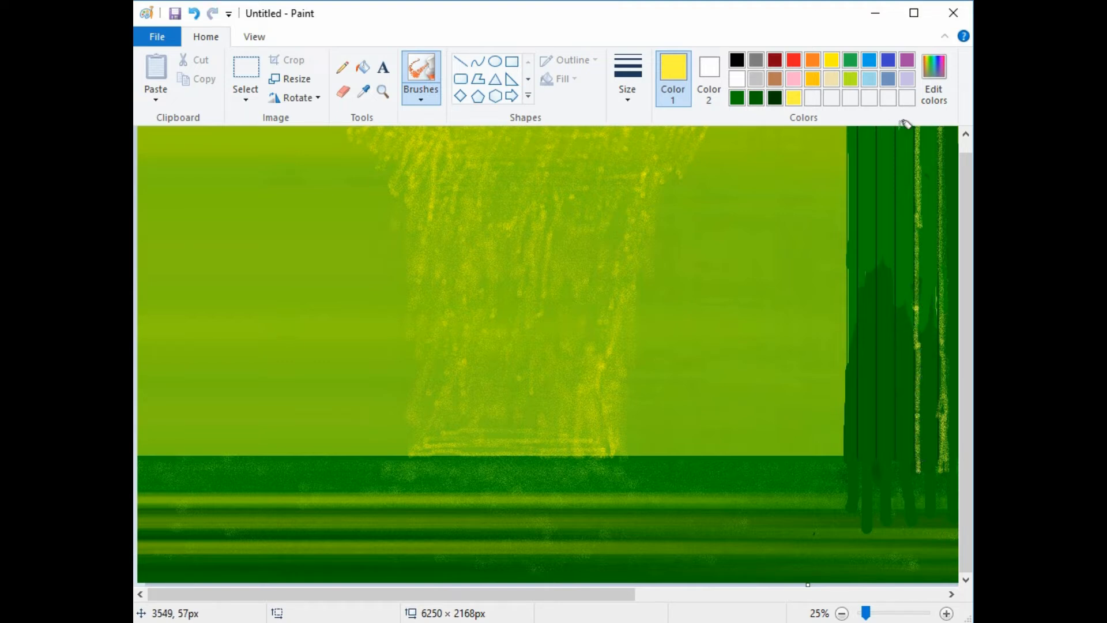
{"action": "left_click_drag", "start_coordinate": [897, 129], "coordinate": [904, 455]}
{"action": "mouse_move", "coordinate": [880, 127]}
{"action": "left_mouse_down"}
{"action": "mouse_move", "coordinate": [888, 470]}
{"action": "mouse_move", "coordinate": [865, 292]}
{"action": "mouse_move", "coordinate": [860, 469]}
{"action": "left_mouse_up"}
Mix a brighter green and crayon it between the yellow lines, adding very dark green shading toward the trunk's base and outer edge
{"action": "left_click", "coordinate": [756, 98]}
{"action": "double_click", "coordinate": [757, 100]}
{"action": "left_click", "coordinate": [724, 294]}
{"action": "left_click", "coordinate": [389, 439]}
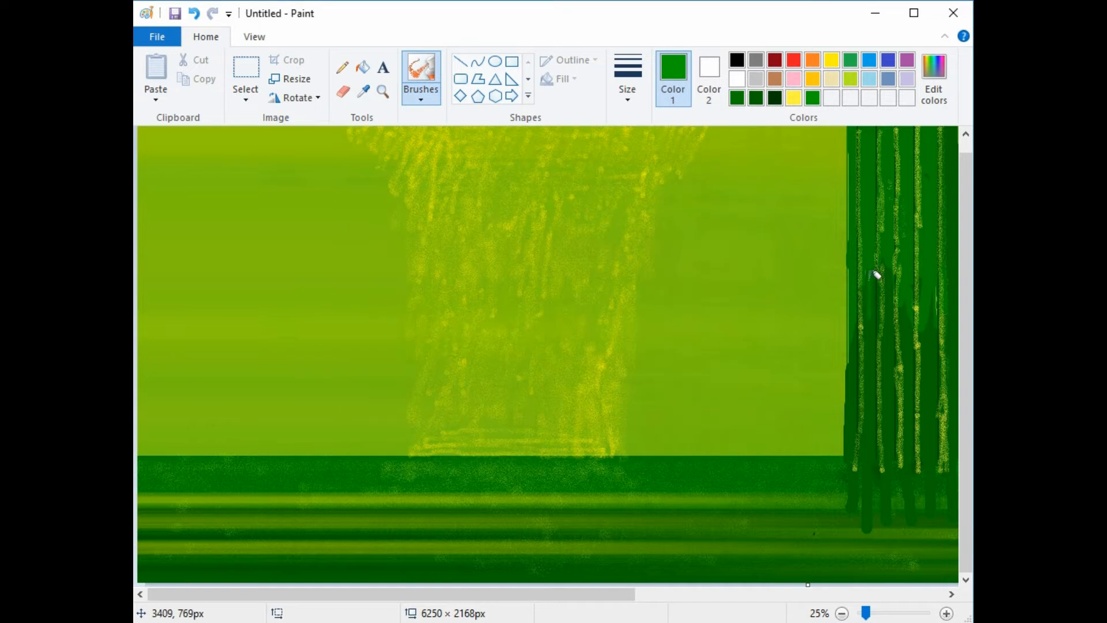
{"action": "left_click", "coordinate": [780, 97]}
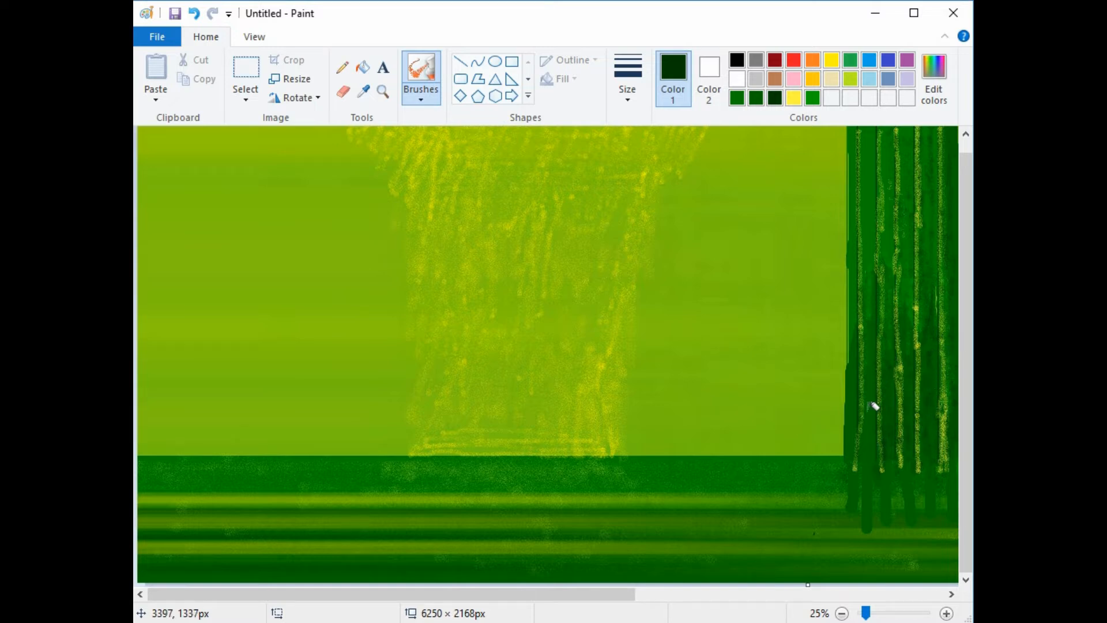
{"action": "left_click_drag", "start_coordinate": [867, 390], "coordinate": [854, 414]}
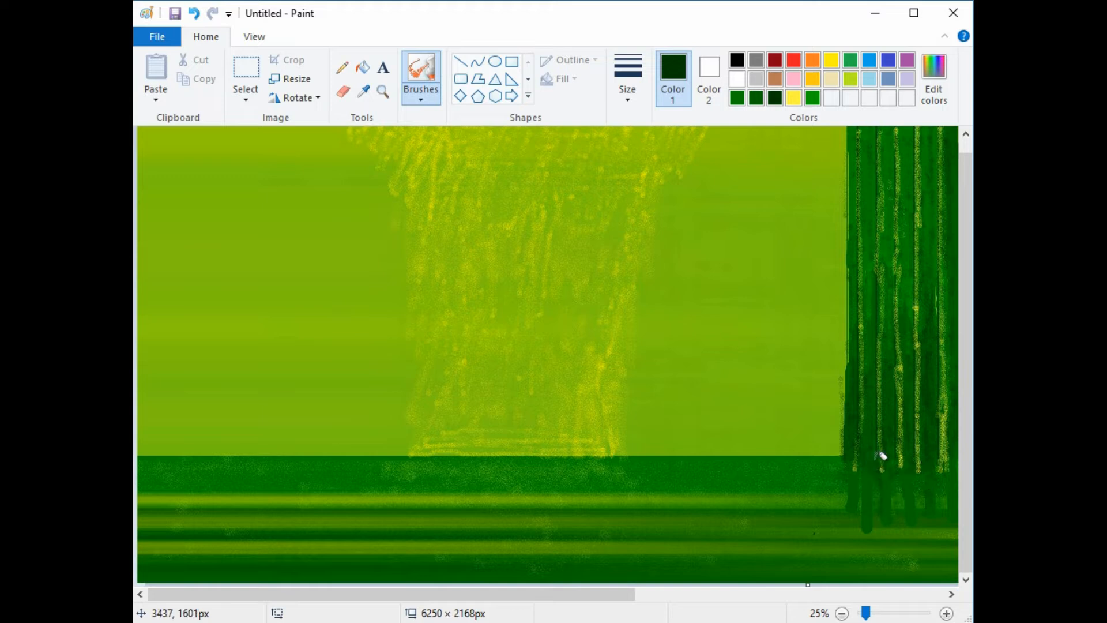
Blend the trunk's base with green crayon and scatter very dark green crayon texture over the nearby ground and lower trunk
{"action": "left_click", "coordinate": [758, 98]}
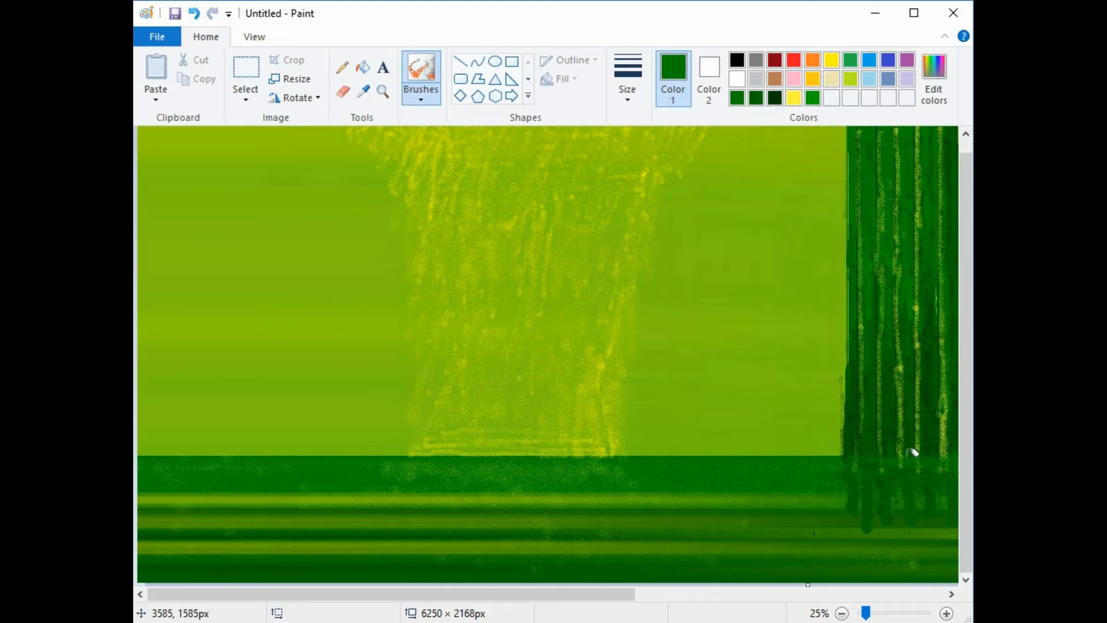
{"action": "left_click", "coordinate": [775, 97]}
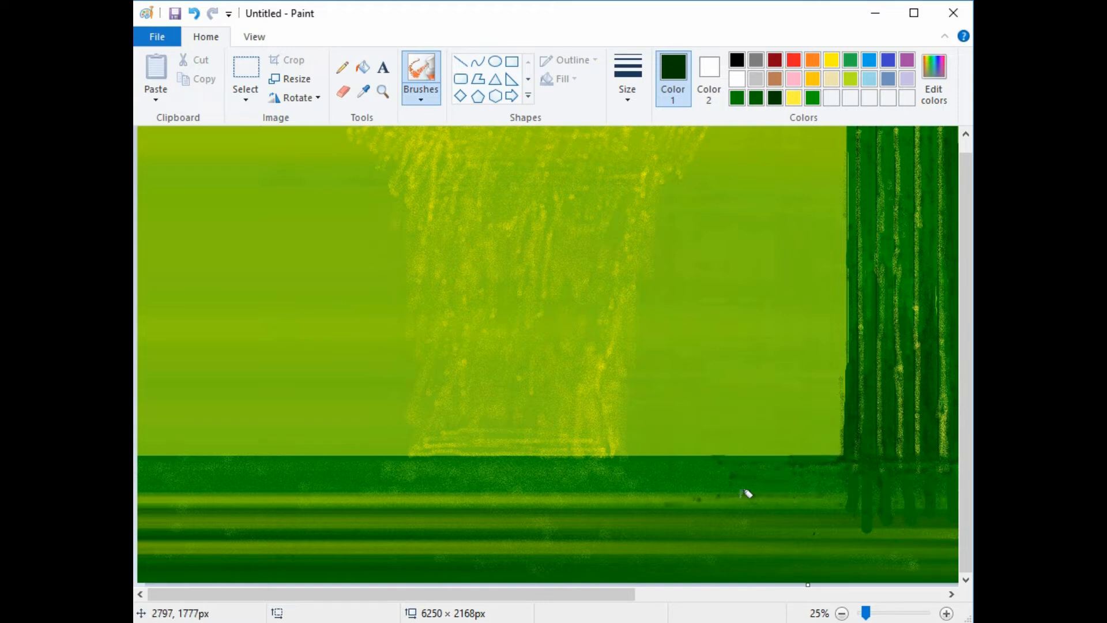
{"action": "left_click_drag", "start_coordinate": [747, 493], "coordinate": [880, 508]}
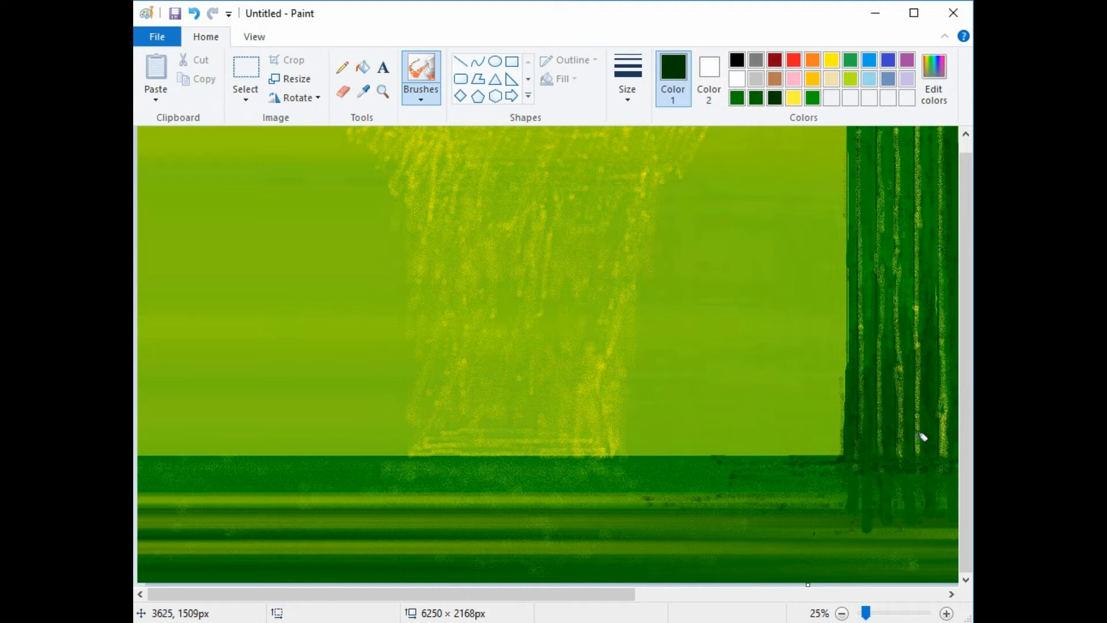
{"action": "mouse_move", "coordinate": [921, 437]}
{"action": "left_mouse_down"}
{"action": "mouse_move", "coordinate": [952, 446]}
{"action": "mouse_move", "coordinate": [948, 388]}
{"action": "left_mouse_up"}
Crayon a yellow highlight down the trunk's outer edge and strengthen the yellow lines on its lower half
{"action": "left_click", "coordinate": [831, 60]}
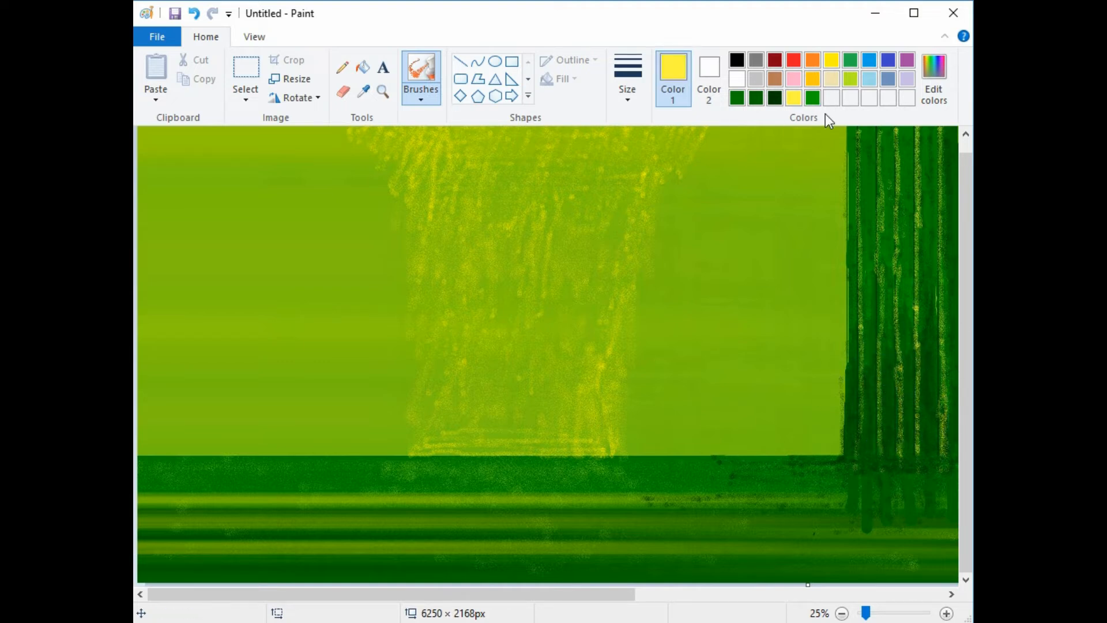
{"action": "mouse_move", "coordinate": [852, 135]}
{"action": "left_mouse_down"}
{"action": "mouse_move", "coordinate": [847, 425]}
{"action": "mouse_move", "coordinate": [850, 319]}
{"action": "mouse_move", "coordinate": [881, 390]}
{"action": "mouse_move", "coordinate": [874, 461]}
{"action": "left_mouse_up"}
{"action": "left_click_drag", "start_coordinate": [858, 227], "coordinate": [861, 465]}
{"action": "left_click_drag", "start_coordinate": [879, 273], "coordinate": [879, 329]}
{"action": "mouse_move", "coordinate": [899, 329]}
{"action": "left_mouse_down"}
{"action": "mouse_move", "coordinate": [908, 432]}
{"action": "mouse_move", "coordinate": [948, 406]}
{"action": "mouse_move", "coordinate": [949, 452]}
{"action": "left_mouse_up"}
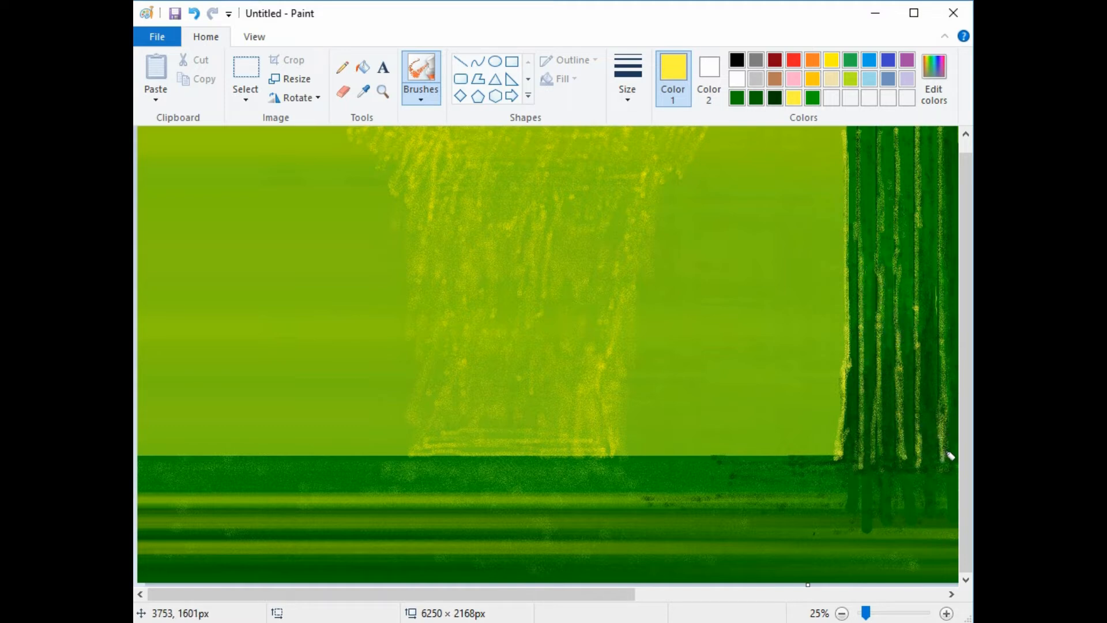
Draw short horizontal very dark green lines at several heights across the trunk's outermost column, beside the bright background
{"action": "left_click", "coordinate": [775, 98]}
{"action": "left_click", "coordinate": [459, 61]}
{"action": "left_click_drag", "start_coordinate": [847, 190], "coordinate": [856, 190]}
{"action": "left_click_drag", "start_coordinate": [848, 259], "coordinate": [856, 259]}
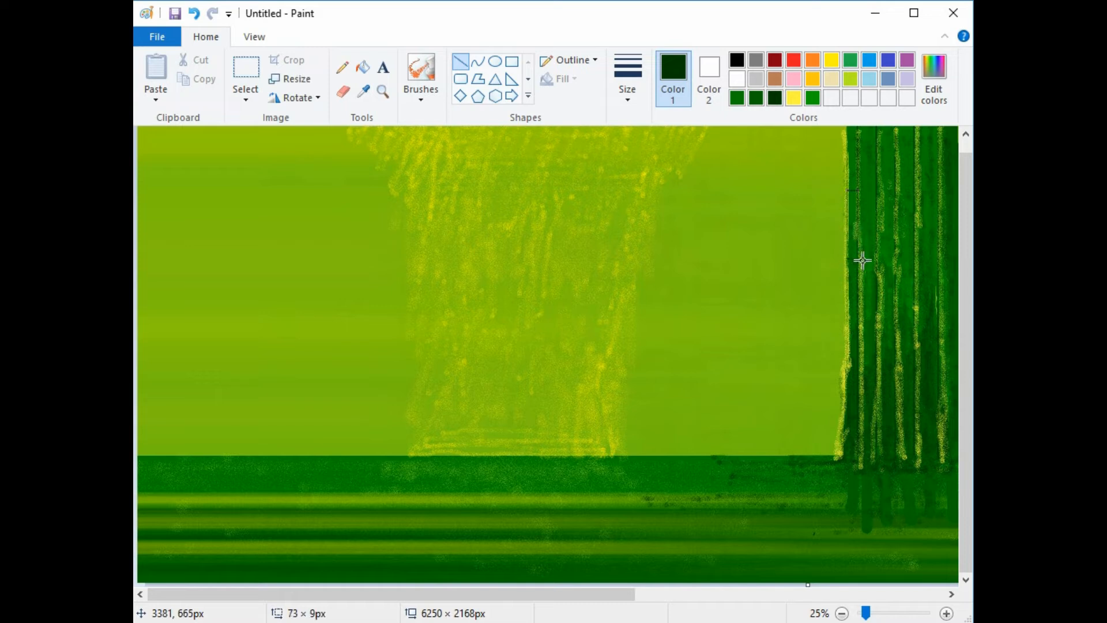
{"action": "left_click_drag", "start_coordinate": [848, 344], "coordinate": [856, 345]}
{"action": "left_click_drag", "start_coordinate": [845, 416], "coordinate": [869, 419]}
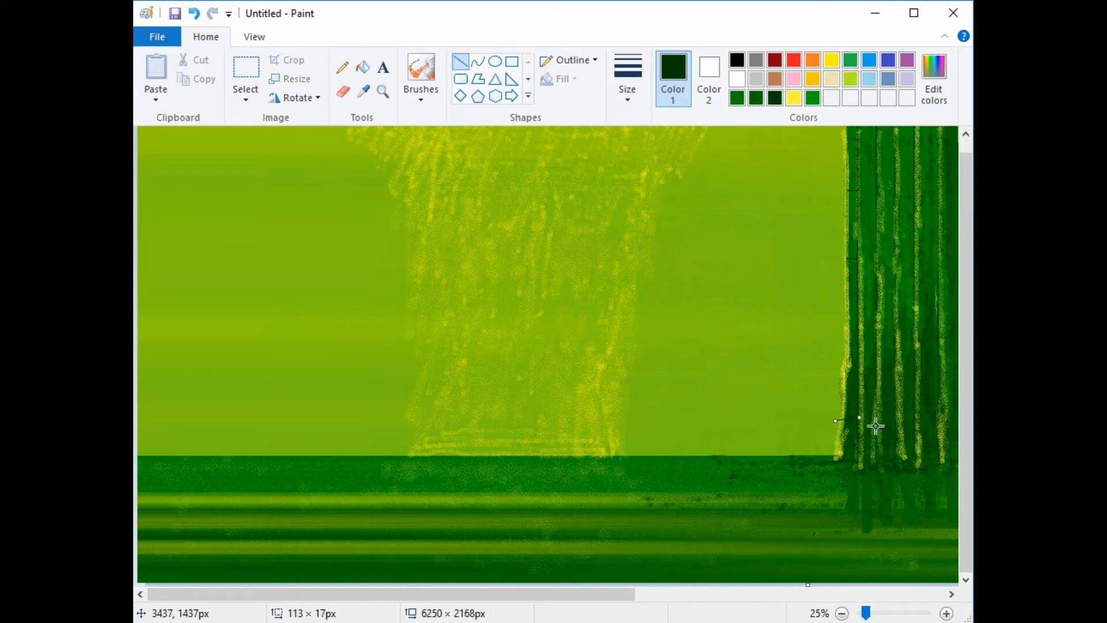
{"action": "left_click", "coordinate": [854, 434]}
Draw short horizontal very dark green lines across the trunk's second column, staggered against those in the outermost column
{"action": "left_click_drag", "start_coordinate": [858, 155], "coordinate": [877, 155]}
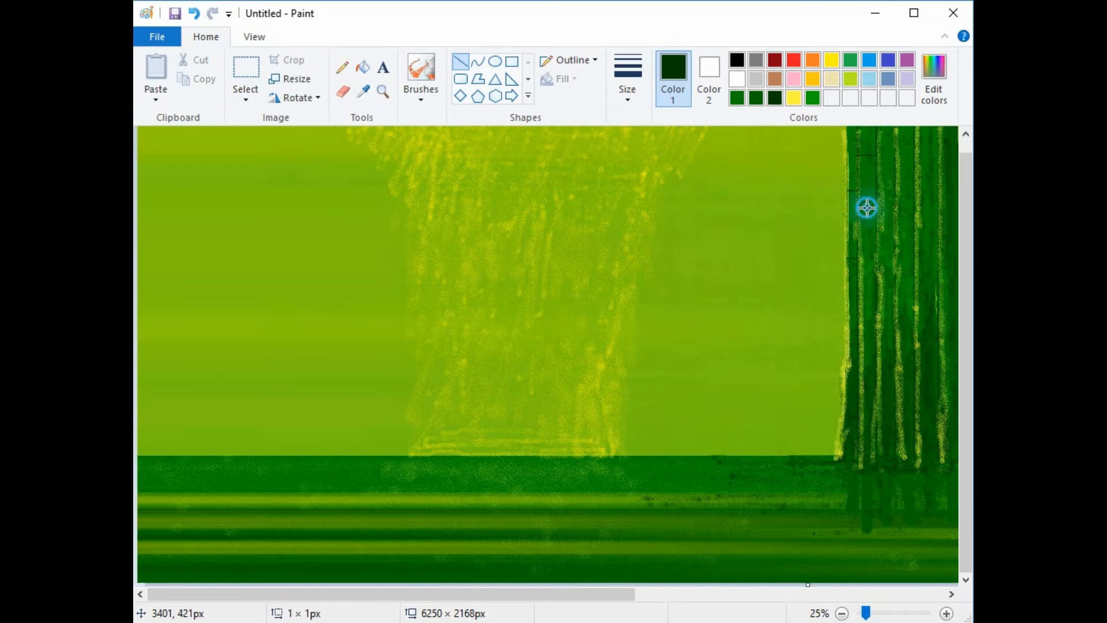
{"action": "left_click_drag", "start_coordinate": [860, 225], "coordinate": [881, 226]}
{"action": "left_click_drag", "start_coordinate": [858, 308], "coordinate": [878, 308]}
{"action": "left_click", "coordinate": [865, 352]}
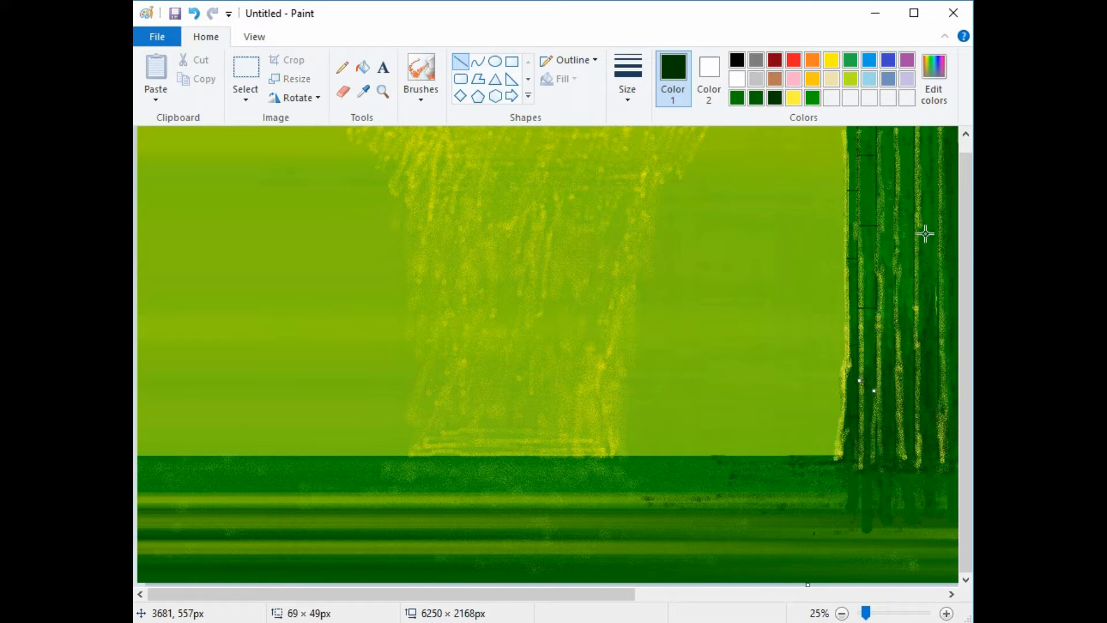
Divide the trunk's third column with short horizontal very dark green lines spaced down its height
{"action": "left_click_drag", "start_coordinate": [877, 166], "coordinate": [897, 166]}
{"action": "left_click_drag", "start_coordinate": [877, 241], "coordinate": [897, 241]}
{"action": "left_click", "coordinate": [892, 282]}
{"action": "left_click_drag", "start_coordinate": [877, 327], "coordinate": [895, 331]}
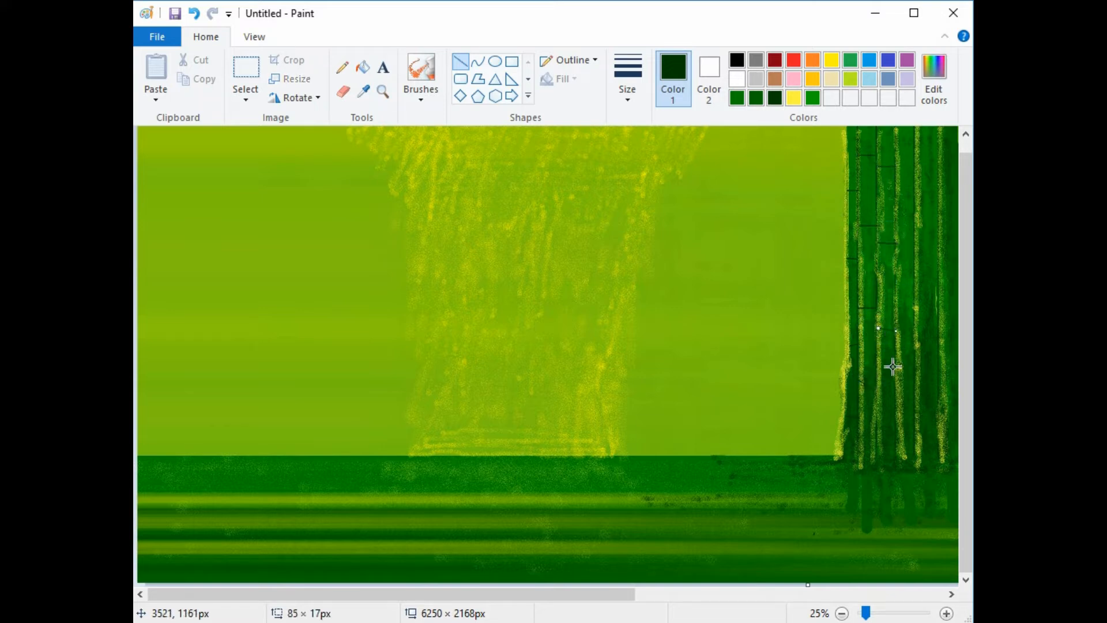
{"action": "left_click_drag", "start_coordinate": [877, 394], "coordinate": [895, 395]}
Divide the trunk's fourth column with short horizontal very dark green lines spaced down its height
{"action": "left_click", "coordinate": [915, 144]}
{"action": "left_click_drag", "start_coordinate": [897, 144], "coordinate": [916, 144]}
{"action": "left_click_drag", "start_coordinate": [898, 222], "coordinate": [915, 224]}
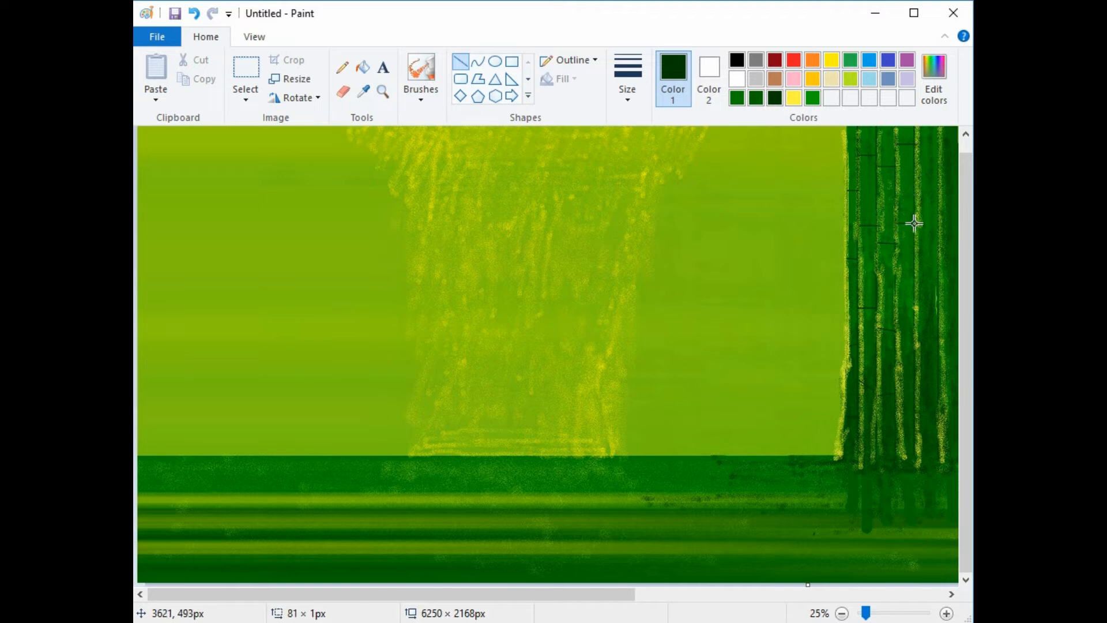
{"action": "left_click_drag", "start_coordinate": [897, 301], "coordinate": [915, 301]}
{"action": "left_click_drag", "start_coordinate": [901, 393], "coordinate": [918, 395]}
{"action": "left_click", "coordinate": [909, 423]}
Draw short horizontal very dark green lines across the trunk's fifth and sixth columns, staggered against the fourth
{"action": "left_click_drag", "start_coordinate": [921, 200], "coordinate": [939, 200]}
{"action": "left_click_drag", "start_coordinate": [914, 271], "coordinate": [940, 270]}
{"action": "left_click_drag", "start_coordinate": [915, 369], "coordinate": [937, 370]}
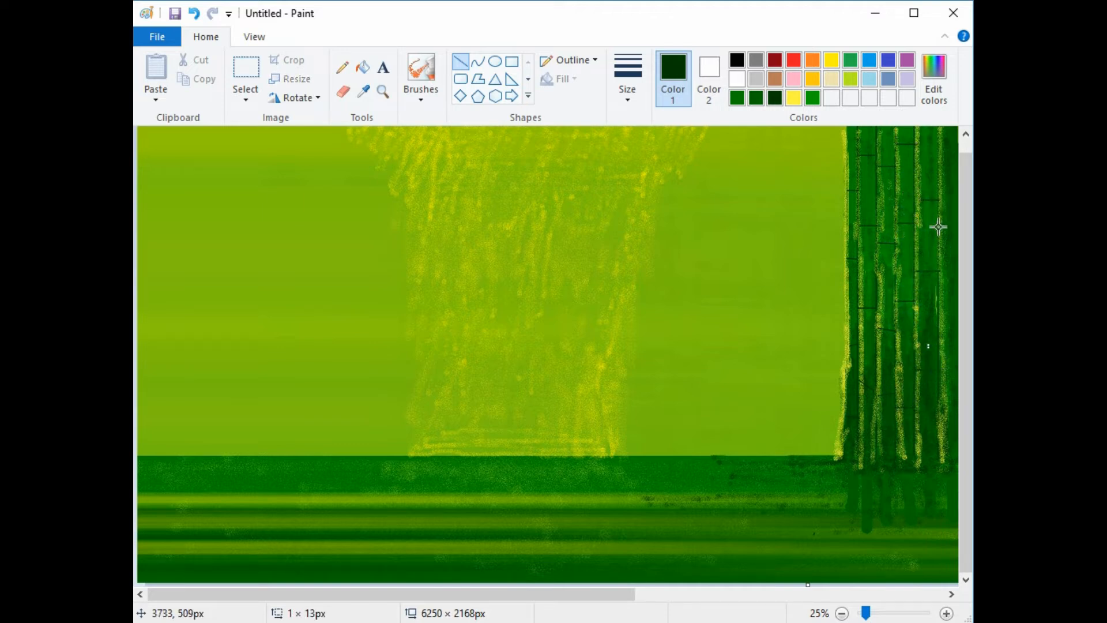
Trace short white lines beside the dark divisions in the trunk's two outermost columns, from the upper edge toward the ground
{"action": "left_click", "coordinate": [735, 78]}
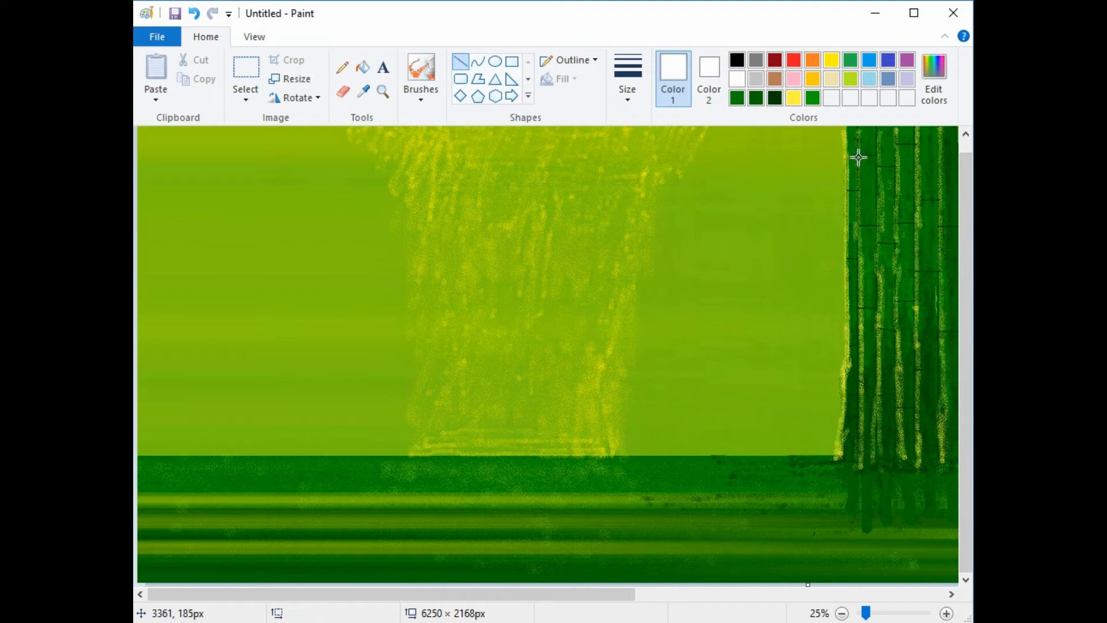
{"action": "mouse_move", "coordinate": [858, 156]}
{"action": "left_mouse_down"}
{"action": "mouse_move", "coordinate": [877, 156]}
{"action": "mouse_move", "coordinate": [848, 192]}
{"action": "left_mouse_up"}
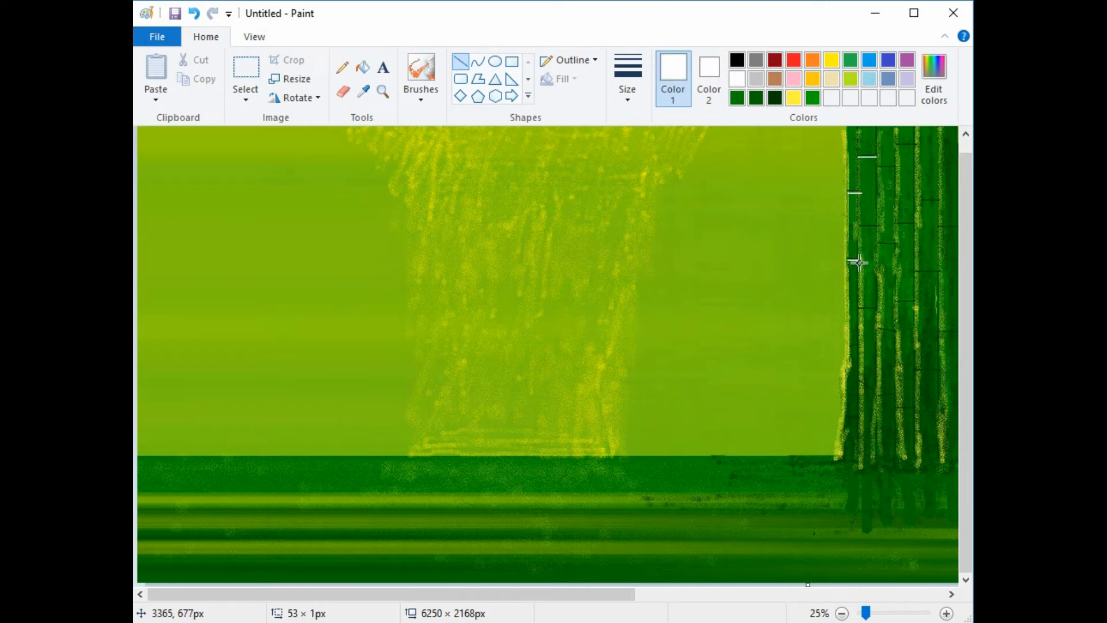
{"action": "left_click_drag", "start_coordinate": [859, 263], "coordinate": [859, 261]}
{"action": "left_click_drag", "start_coordinate": [858, 277], "coordinate": [855, 276]}
{"action": "left_click_drag", "start_coordinate": [849, 346], "coordinate": [859, 348]}
{"action": "left_click", "coordinate": [851, 400]}
{"action": "left_click", "coordinate": [840, 431]}
{"action": "mouse_move", "coordinate": [846, 418]}
{"action": "left_mouse_down"}
{"action": "mouse_move", "coordinate": [859, 418]}
{"action": "mouse_move", "coordinate": [874, 391]}
{"action": "left_mouse_up"}
{"action": "left_click", "coordinate": [867, 363]}
{"action": "left_click_drag", "start_coordinate": [857, 311], "coordinate": [878, 312]}
{"action": "left_click_drag", "start_coordinate": [870, 311], "coordinate": [869, 308]}
{"action": "left_click", "coordinate": [893, 349]}
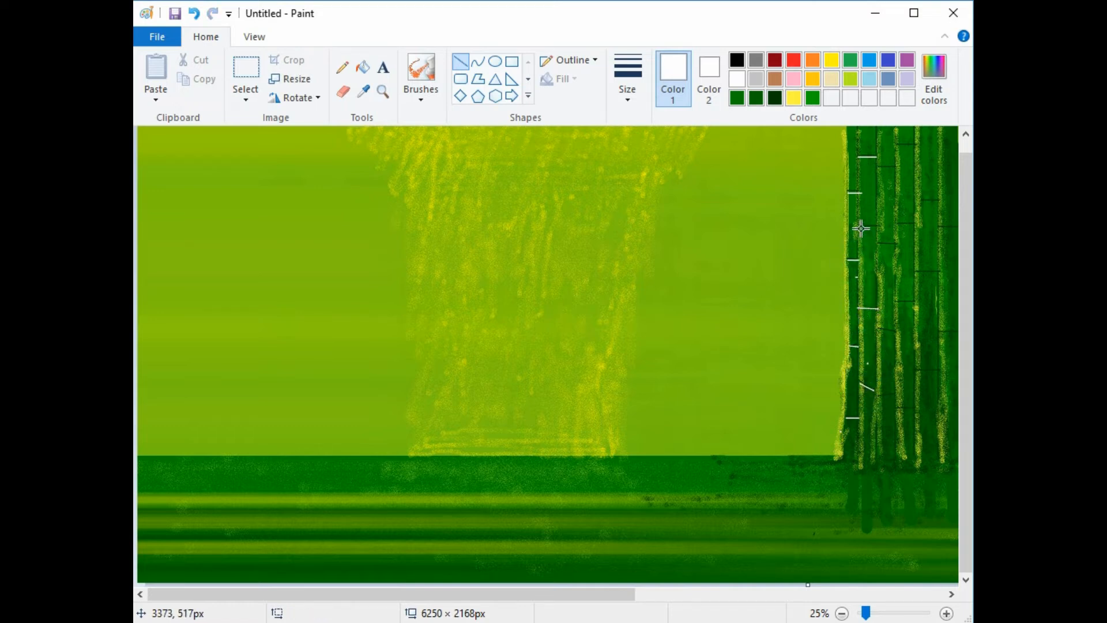
Add short white lines along the dark divisions in the upper part of the trunk's second to sixth columns
{"action": "left_click_drag", "start_coordinate": [859, 226], "coordinate": [880, 226]}
{"action": "left_click_drag", "start_coordinate": [878, 169], "coordinate": [914, 147]}
{"action": "mouse_move", "coordinate": [916, 203]}
{"action": "left_mouse_down"}
{"action": "mouse_move", "coordinate": [938, 202]}
{"action": "mouse_move", "coordinate": [958, 230]}
{"action": "left_mouse_up"}
{"action": "left_click_drag", "start_coordinate": [914, 273], "coordinate": [938, 273]}
{"action": "left_click_drag", "start_coordinate": [941, 333], "coordinate": [961, 333]}
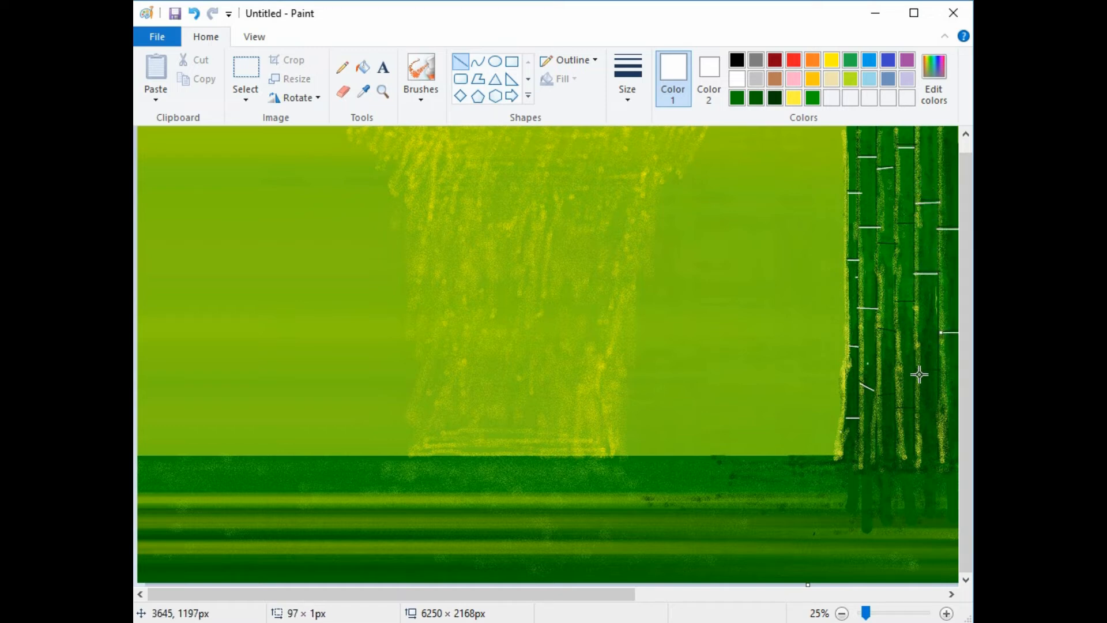
Add short white lines to the remaining divisions in the middle and lower part of the trunk's third to fifth columns
{"action": "left_click_drag", "start_coordinate": [919, 372], "coordinate": [939, 371]}
{"action": "left_click_drag", "start_coordinate": [896, 411], "coordinate": [916, 411]}
{"action": "left_click_drag", "start_coordinate": [880, 329], "coordinate": [916, 305]}
{"action": "mouse_move", "coordinate": [899, 244]}
{"action": "left_mouse_down"}
{"action": "mouse_move", "coordinate": [878, 244]}
{"action": "mouse_move", "coordinate": [912, 225]}
{"action": "left_mouse_up"}
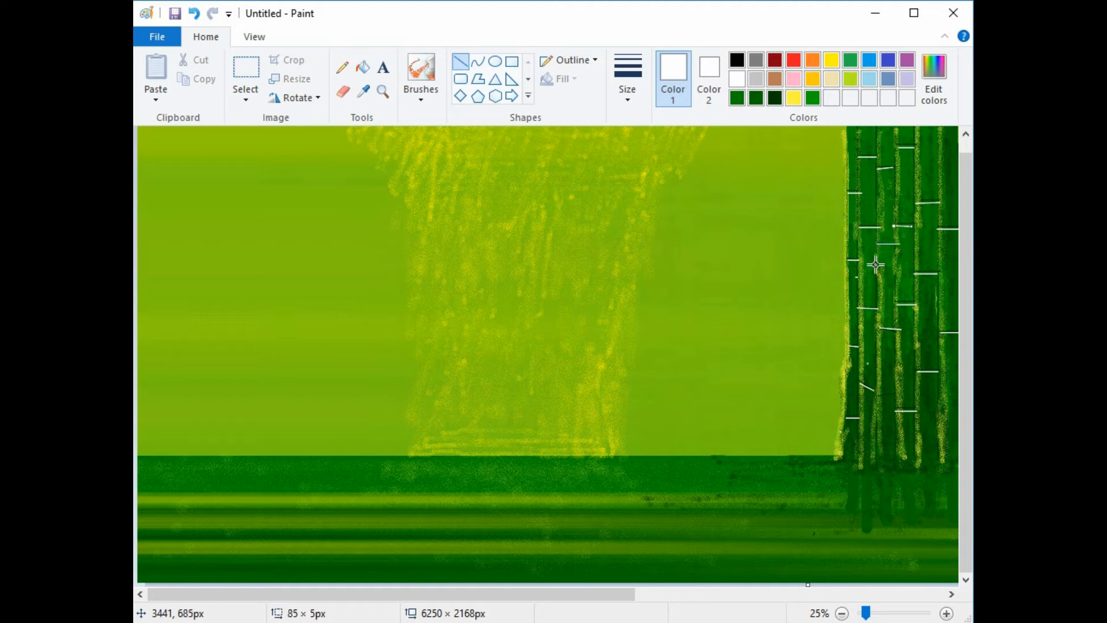
{"action": "left_click_drag", "start_coordinate": [879, 396], "coordinate": [896, 394]}
{"action": "left_click", "coordinate": [901, 479]}
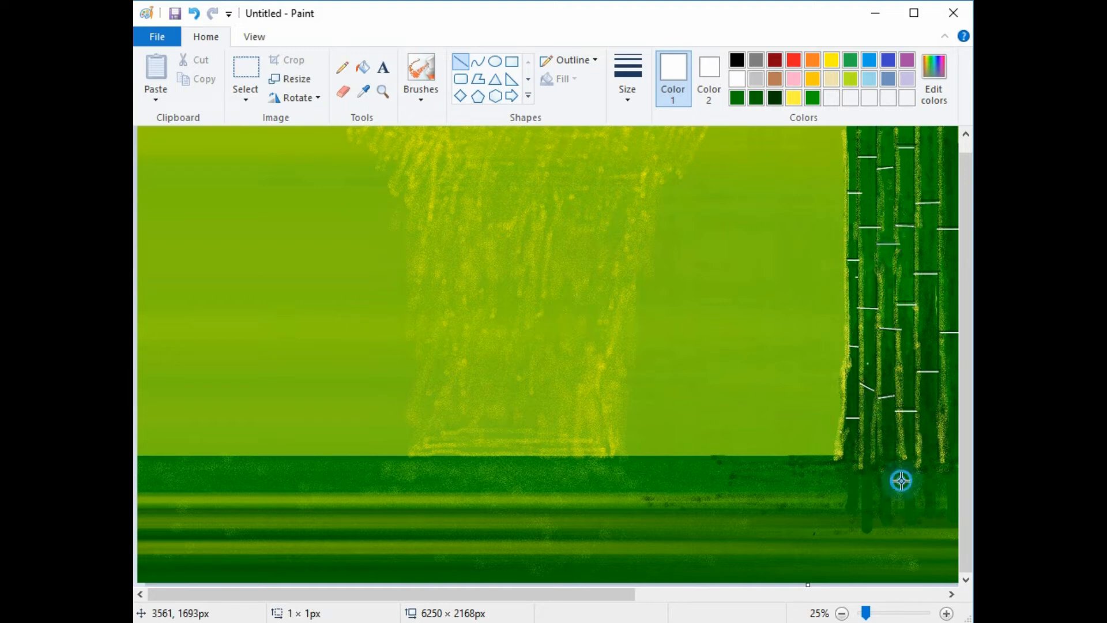
Airbrush yellow strokes down the light beam's edge nearest the trunk to widen its lower part
{"action": "left_click", "coordinate": [793, 98]}
{"action": "left_click", "coordinate": [421, 72]}
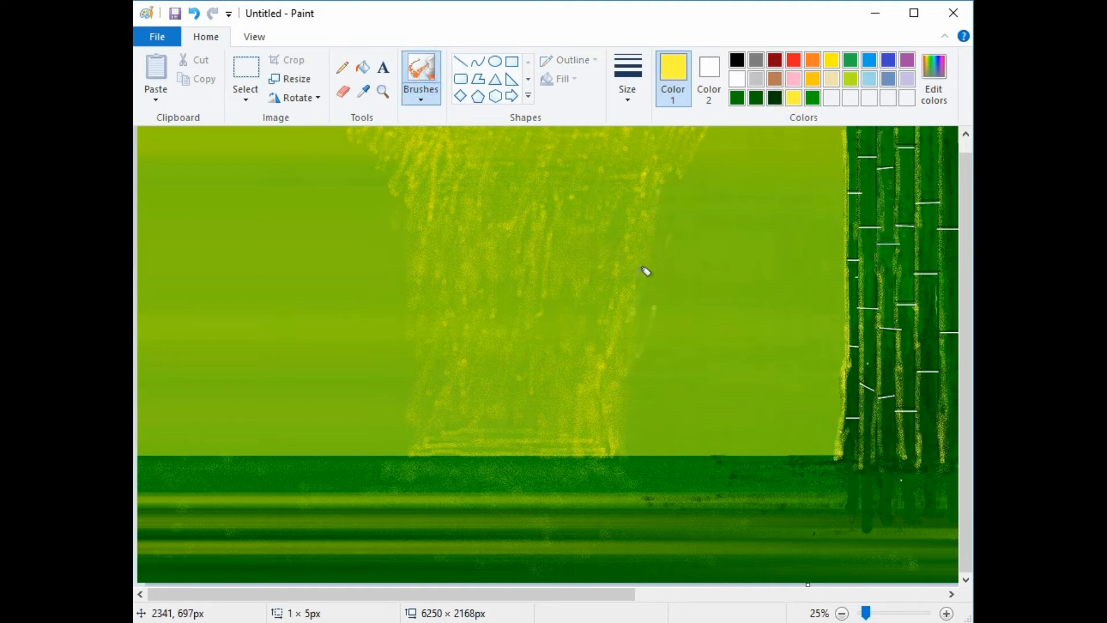
{"action": "mouse_move", "coordinate": [633, 382]}
{"action": "left_mouse_down"}
{"action": "mouse_move", "coordinate": [644, 413]}
{"action": "mouse_move", "coordinate": [660, 279]}
{"action": "mouse_move", "coordinate": [642, 252]}
{"action": "mouse_move", "coordinate": [560, 256]}
{"action": "mouse_move", "coordinate": [632, 374]}
{"action": "mouse_move", "coordinate": [634, 333]}
{"action": "mouse_move", "coordinate": [663, 439]}
{"action": "left_mouse_up"}
Switch to the standard round brush and mix a light beige-grey custom color starting from the light grey swatch
{"action": "left_click", "coordinate": [421, 99]}
{"action": "left_click", "coordinate": [423, 128]}
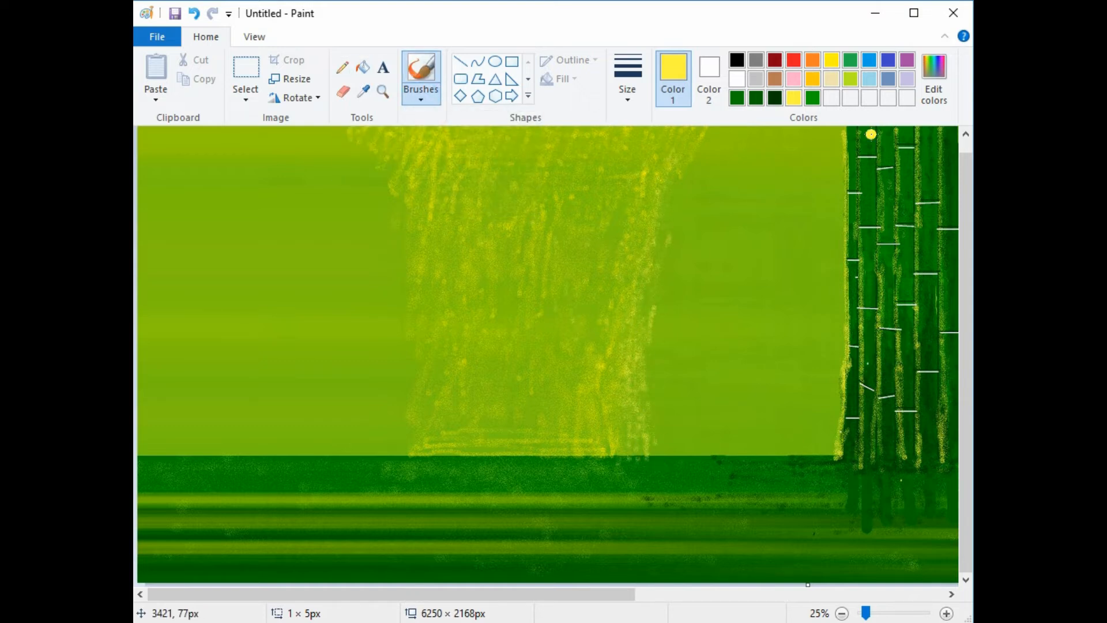
{"action": "left_click", "coordinate": [756, 78]}
{"action": "left_click", "coordinate": [934, 81]}
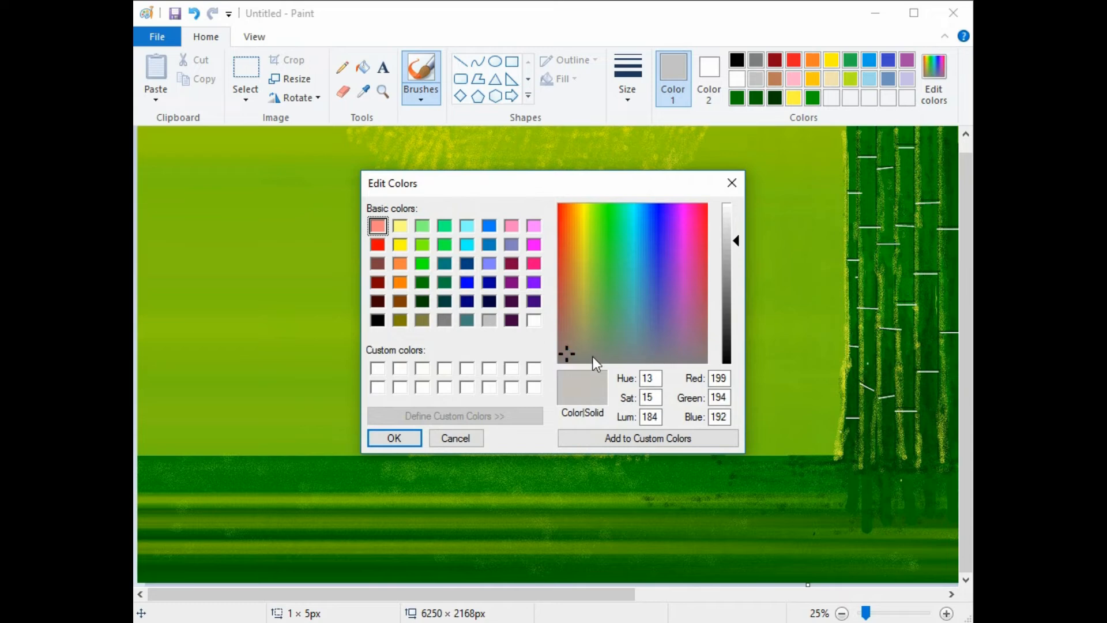
{"action": "left_click_drag", "start_coordinate": [592, 356], "coordinate": [576, 344]}
{"action": "left_click", "coordinate": [392, 437]}
Mix a taupe grey custom color by desaturating the brown swatch
{"action": "left_click", "coordinate": [776, 80]}
{"action": "left_click", "coordinate": [934, 81]}
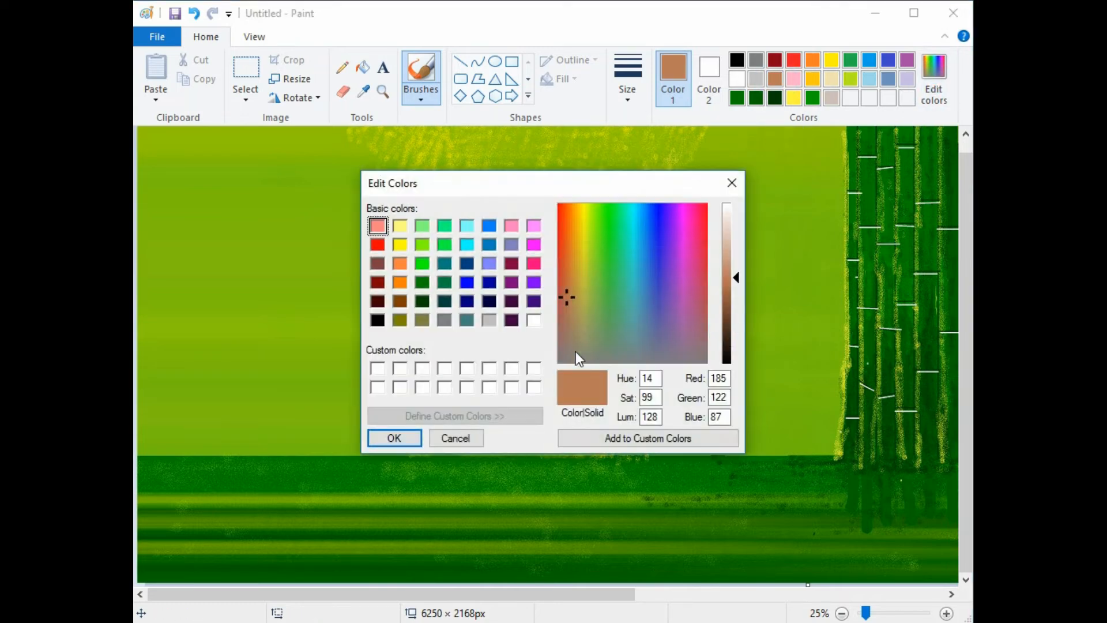
{"action": "left_click", "coordinate": [576, 352]}
{"action": "left_click", "coordinate": [394, 438]}
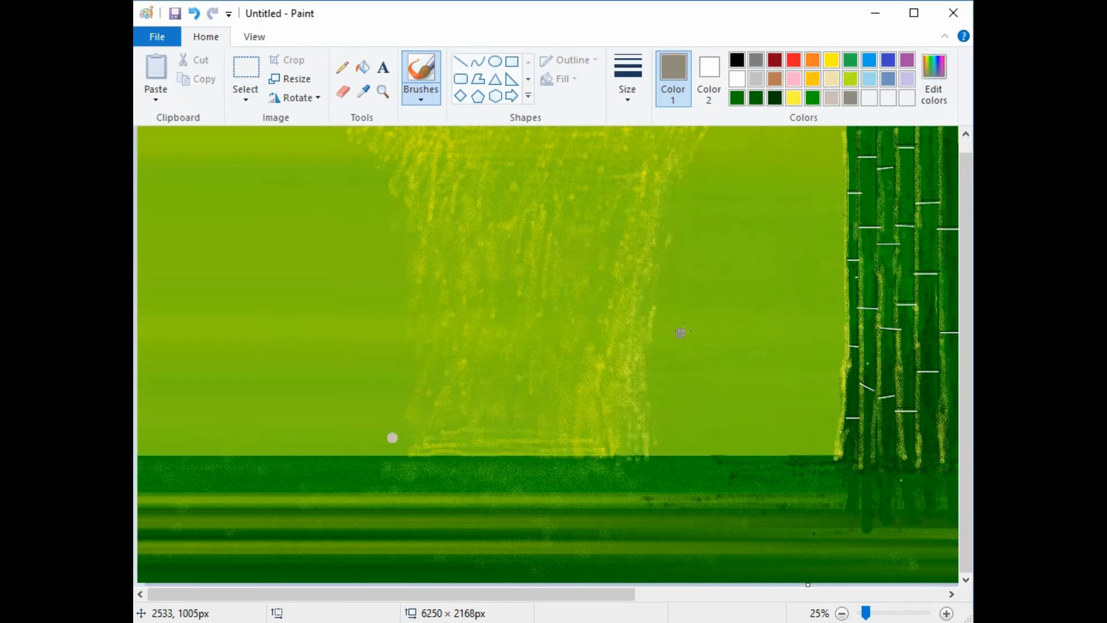
Mix two dark grey custom colors, one by darkening the grey swatch and one by lightening black
{"action": "left_click", "coordinate": [755, 60]}
{"action": "left_click", "coordinate": [934, 81]}
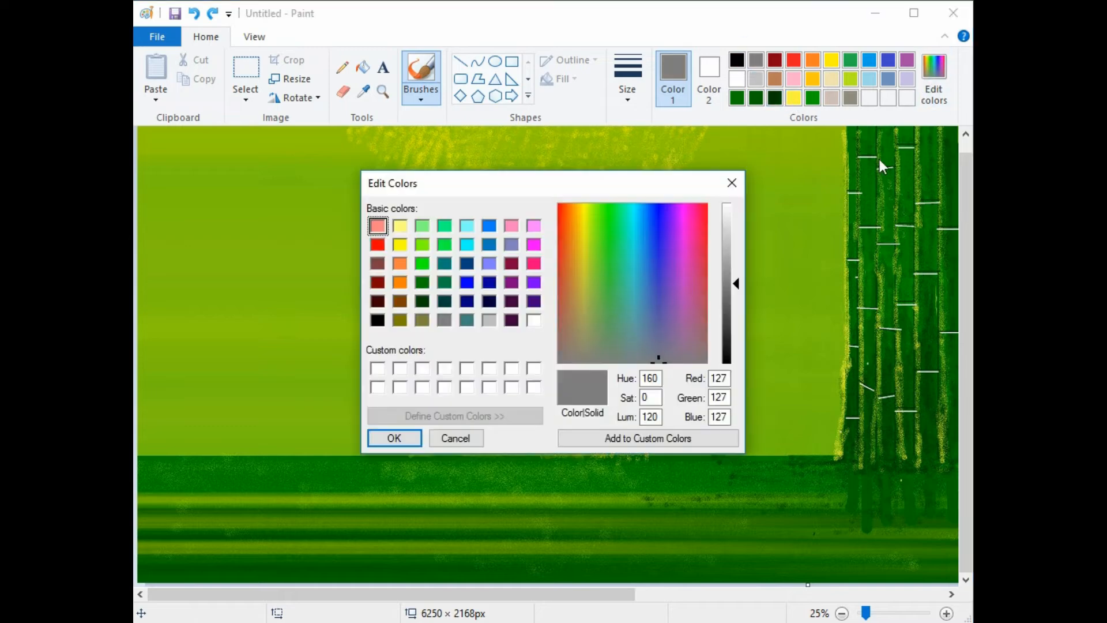
{"action": "left_click_drag", "start_coordinate": [734, 282], "coordinate": [734, 300]}
{"action": "left_click", "coordinate": [397, 440]}
{"action": "left_click", "coordinate": [737, 60]}
{"action": "left_click", "coordinate": [934, 89]}
{"action": "left_click_drag", "start_coordinate": [734, 362], "coordinate": [734, 314]}
{"action": "left_click", "coordinate": [395, 439]}
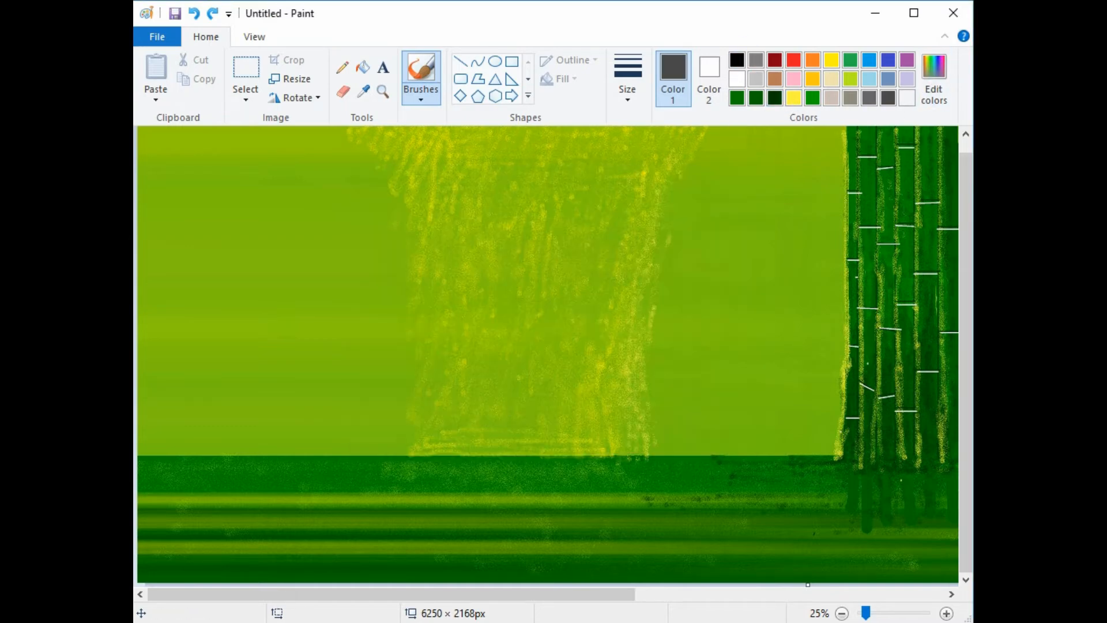
Paint a stack of three taupe grey stones and two small separate stones on the ground line below the light beam
{"action": "left_click", "coordinate": [851, 98]}
{"action": "left_click_drag", "start_coordinate": [722, 453], "coordinate": [745, 450]}
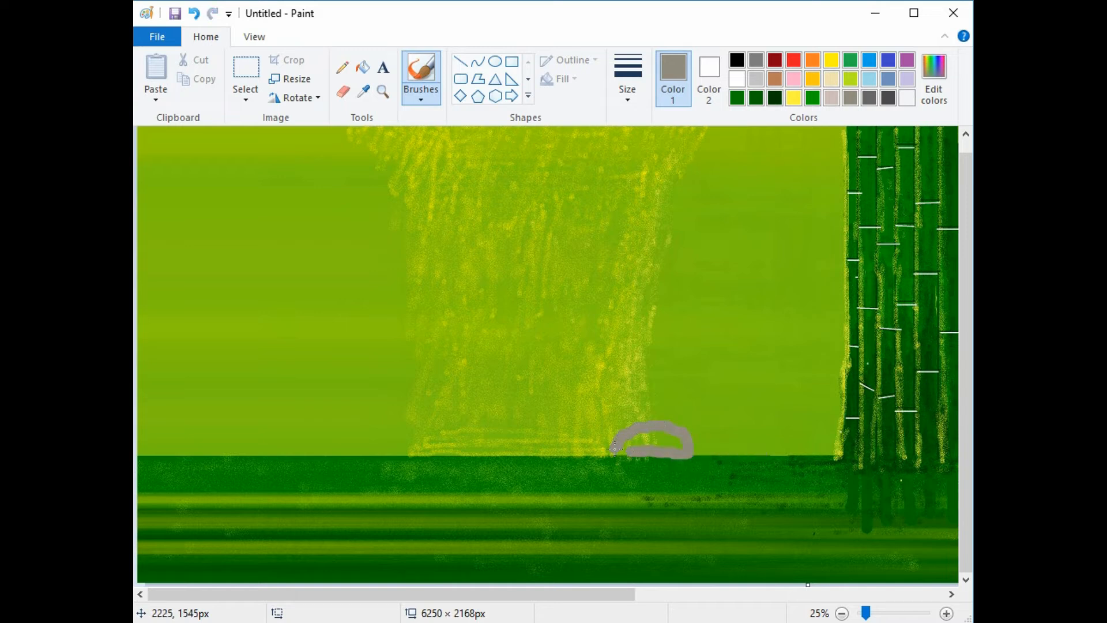
{"action": "mouse_move", "coordinate": [681, 427]}
{"action": "left_mouse_down"}
{"action": "mouse_move", "coordinate": [617, 401]}
{"action": "mouse_move", "coordinate": [646, 424]}
{"action": "mouse_move", "coordinate": [665, 404]}
{"action": "mouse_move", "coordinate": [645, 374]}
{"action": "mouse_move", "coordinate": [651, 386]}
{"action": "left_mouse_up"}
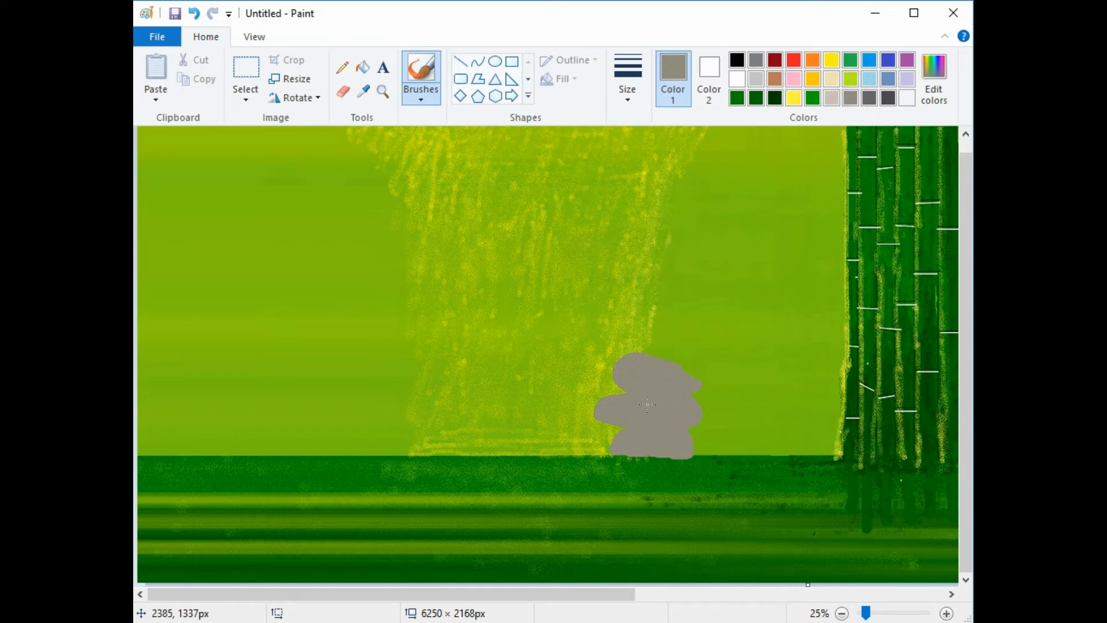
{"action": "left_click_drag", "start_coordinate": [567, 452], "coordinate": [529, 437]}
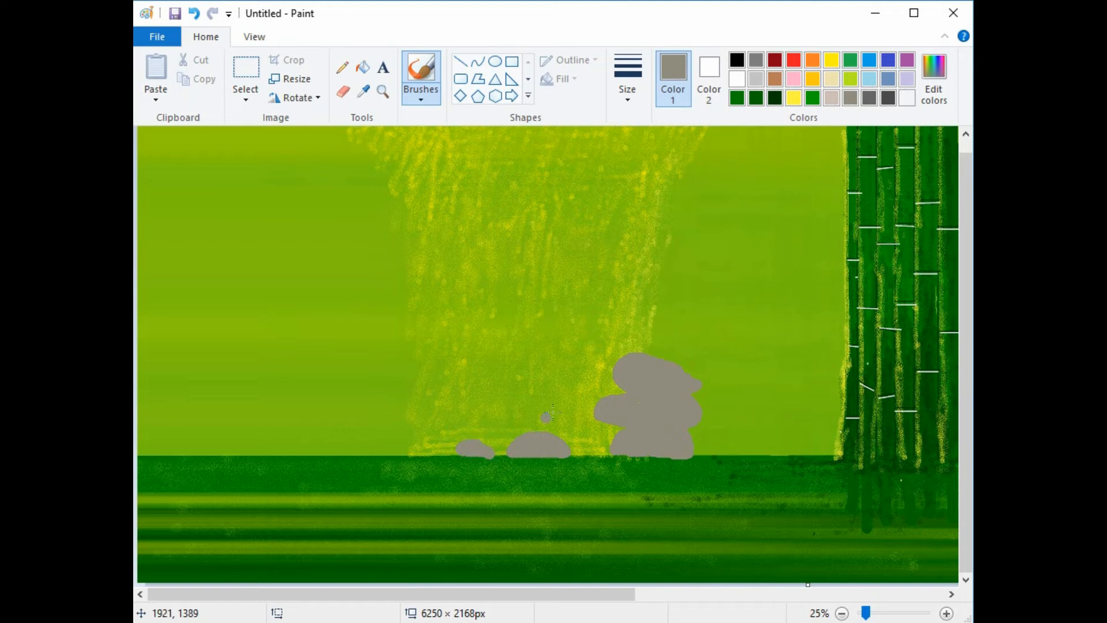
Cover the smallest stone in the darkest grey and shade the stone stack with medium grey faces and darkest grey shadows
{"action": "left_click", "coordinate": [869, 98]}
{"action": "left_click_drag", "start_coordinate": [462, 452], "coordinate": [479, 448]}
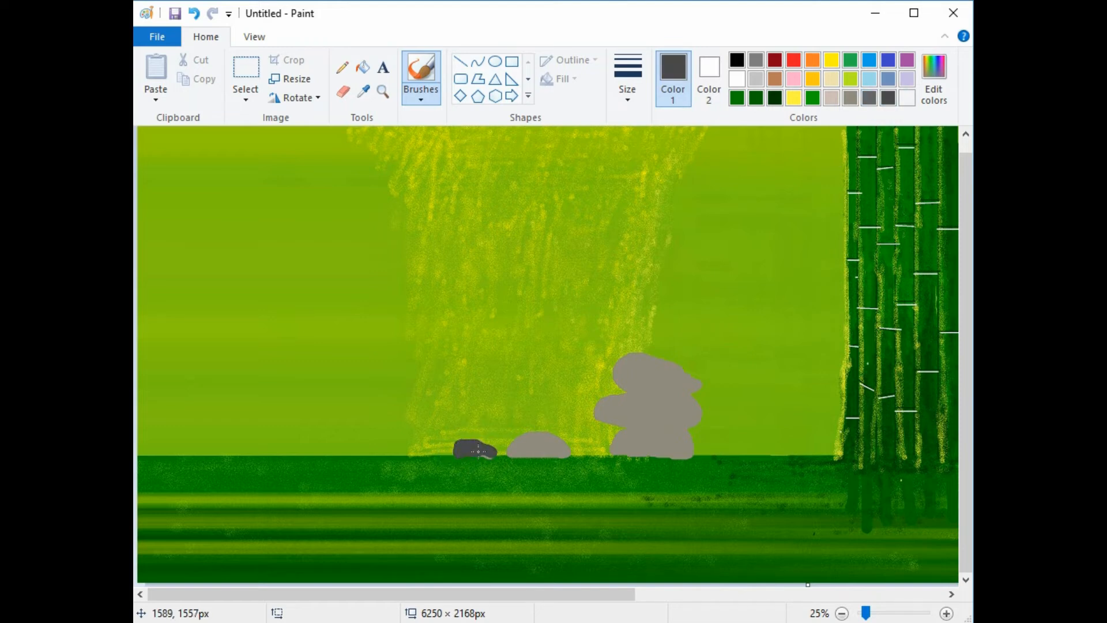
{"action": "left_click", "coordinate": [850, 97]}
{"action": "left_click", "coordinate": [869, 97]}
{"action": "mouse_move", "coordinate": [701, 385]}
{"action": "left_mouse_down"}
{"action": "mouse_move", "coordinate": [671, 384]}
{"action": "mouse_move", "coordinate": [634, 362]}
{"action": "mouse_move", "coordinate": [631, 375]}
{"action": "left_mouse_up"}
{"action": "mouse_move", "coordinate": [670, 427]}
{"action": "left_mouse_down"}
{"action": "mouse_move", "coordinate": [640, 407]}
{"action": "mouse_move", "coordinate": [689, 422]}
{"action": "left_mouse_up"}
{"action": "mouse_move", "coordinate": [653, 446]}
{"action": "left_mouse_down"}
{"action": "mouse_move", "coordinate": [634, 447]}
{"action": "mouse_move", "coordinate": [683, 441]}
{"action": "mouse_move", "coordinate": [628, 433]}
{"action": "mouse_move", "coordinate": [625, 395]}
{"action": "mouse_move", "coordinate": [627, 425]}
{"action": "mouse_move", "coordinate": [606, 404]}
{"action": "mouse_move", "coordinate": [663, 387]}
{"action": "mouse_move", "coordinate": [629, 356]}
{"action": "left_mouse_up"}
{"action": "left_click", "coordinate": [888, 97]}
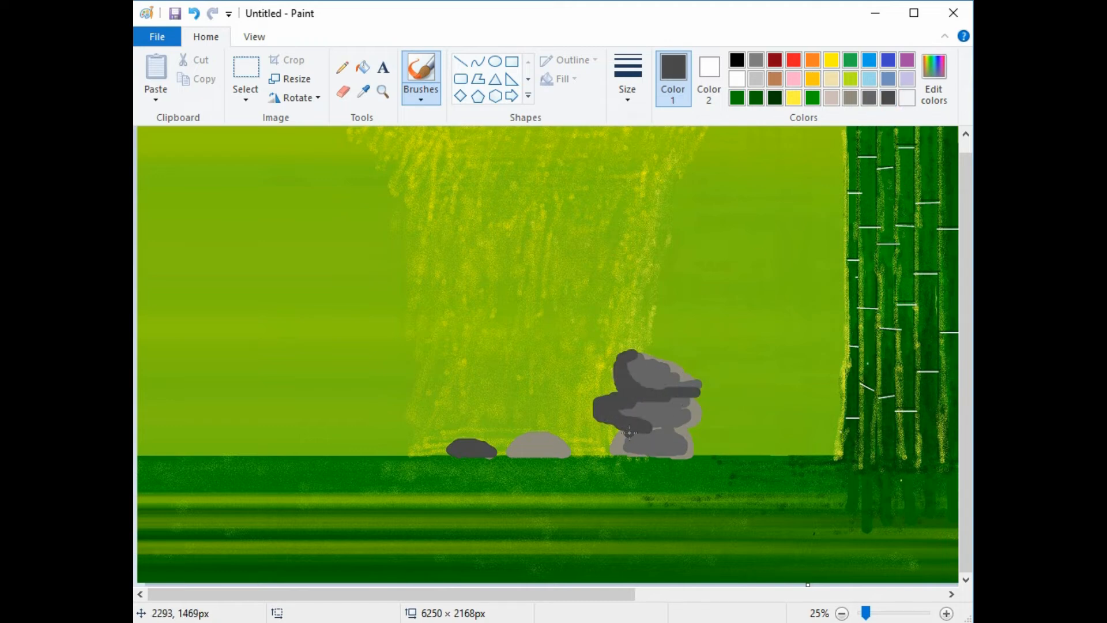
Airbrush light beige-grey highlights and black shadows on the three stacked stones to give them a grainy, rounded look
{"action": "left_click", "coordinate": [831, 98]}
{"action": "left_click", "coordinate": [421, 96]}
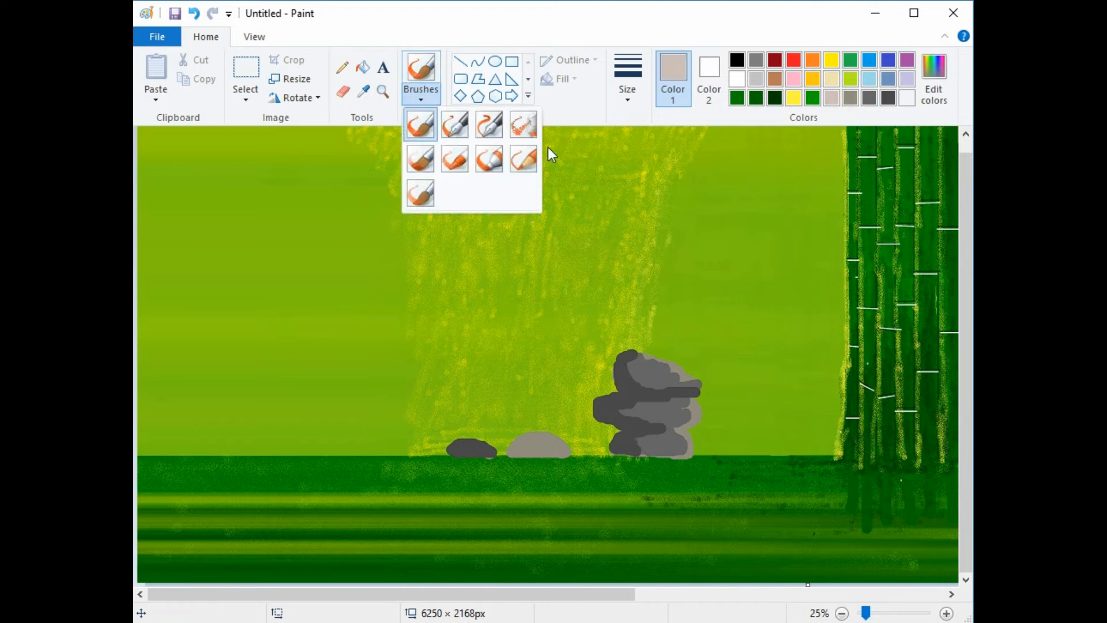
{"action": "left_click", "coordinate": [523, 124]}
{"action": "left_click", "coordinate": [627, 92]}
{"action": "left_click", "coordinate": [669, 225]}
{"action": "mouse_move", "coordinate": [681, 385]}
{"action": "left_mouse_down"}
{"action": "mouse_move", "coordinate": [648, 349]}
{"action": "mouse_move", "coordinate": [673, 390]}
{"action": "mouse_move", "coordinate": [637, 403]}
{"action": "mouse_move", "coordinate": [672, 425]}
{"action": "mouse_move", "coordinate": [657, 433]}
{"action": "mouse_move", "coordinate": [678, 436]}
{"action": "mouse_move", "coordinate": [664, 432]}
{"action": "mouse_move", "coordinate": [661, 401]}
{"action": "mouse_move", "coordinate": [620, 406]}
{"action": "mouse_move", "coordinate": [615, 397]}
{"action": "left_mouse_up"}
{"action": "left_click", "coordinate": [737, 60]}
{"action": "mouse_move", "coordinate": [699, 385]}
{"action": "left_mouse_down"}
{"action": "mouse_move", "coordinate": [677, 391]}
{"action": "mouse_move", "coordinate": [697, 375]}
{"action": "mouse_move", "coordinate": [651, 400]}
{"action": "mouse_move", "coordinate": [608, 401]}
{"action": "mouse_move", "coordinate": [629, 392]}
{"action": "mouse_move", "coordinate": [630, 371]}
{"action": "mouse_move", "coordinate": [644, 388]}
{"action": "mouse_move", "coordinate": [607, 407]}
{"action": "mouse_move", "coordinate": [651, 429]}
{"action": "mouse_move", "coordinate": [631, 441]}
{"action": "mouse_move", "coordinate": [687, 430]}
{"action": "mouse_move", "coordinate": [647, 425]}
{"action": "mouse_move", "coordinate": [687, 454]}
{"action": "mouse_move", "coordinate": [694, 398]}
{"action": "mouse_move", "coordinate": [696, 417]}
{"action": "left_mouse_up"}
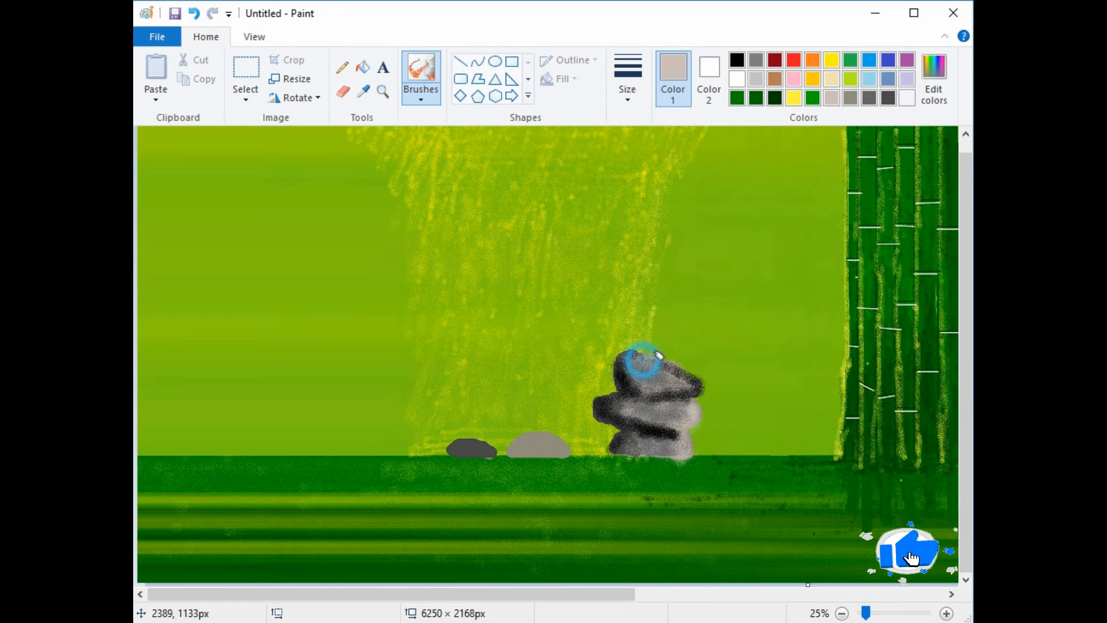
{"action": "mouse_move", "coordinate": [658, 355]}
{"action": "left_mouse_down"}
{"action": "mouse_move", "coordinate": [700, 378]}
{"action": "mouse_move", "coordinate": [655, 391]}
{"action": "mouse_move", "coordinate": [662, 427]}
{"action": "left_mouse_up"}
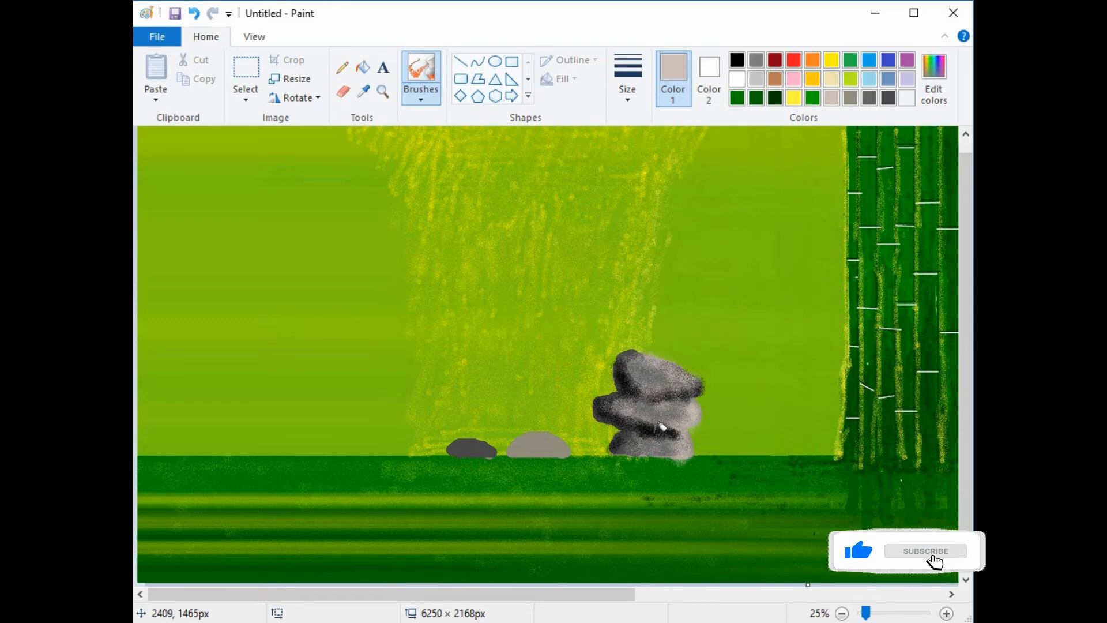
Airbrush the two small stones with black shading, with taupe and medium grey highlights
{"action": "left_click", "coordinate": [737, 60]}
{"action": "mouse_move", "coordinate": [538, 440]}
{"action": "left_mouse_down"}
{"action": "mouse_move", "coordinate": [503, 430]}
{"action": "mouse_move", "coordinate": [518, 446]}
{"action": "mouse_move", "coordinate": [472, 443]}
{"action": "mouse_move", "coordinate": [562, 445]}
{"action": "left_mouse_up"}
{"action": "left_click", "coordinate": [850, 98]}
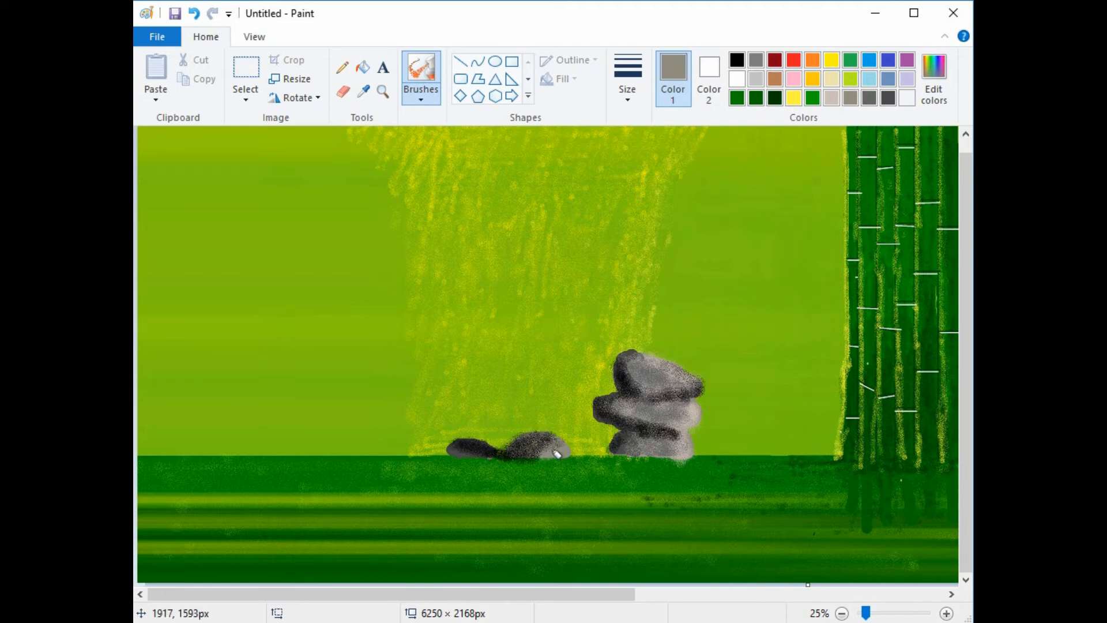
{"action": "left_click", "coordinate": [869, 98]}
{"action": "left_click_drag", "start_coordinate": [495, 448], "coordinate": [468, 442]}
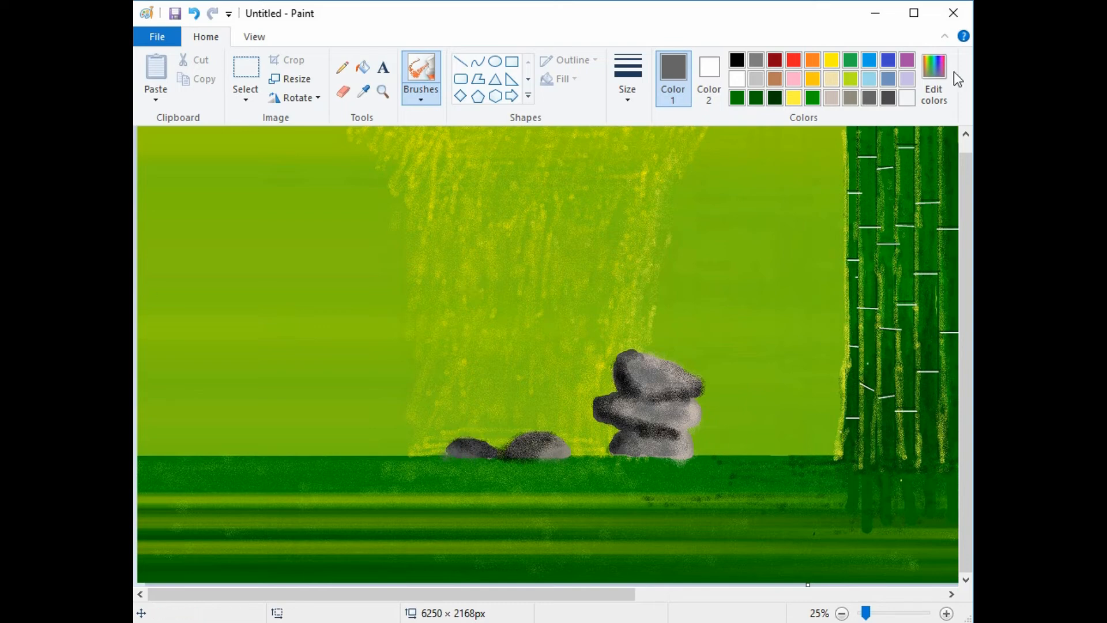
Draw thin very dark green pencil branches slanting from the upper trunk out past its outer edge
{"action": "left_click", "coordinate": [737, 98]}
{"action": "left_click", "coordinate": [342, 67]}
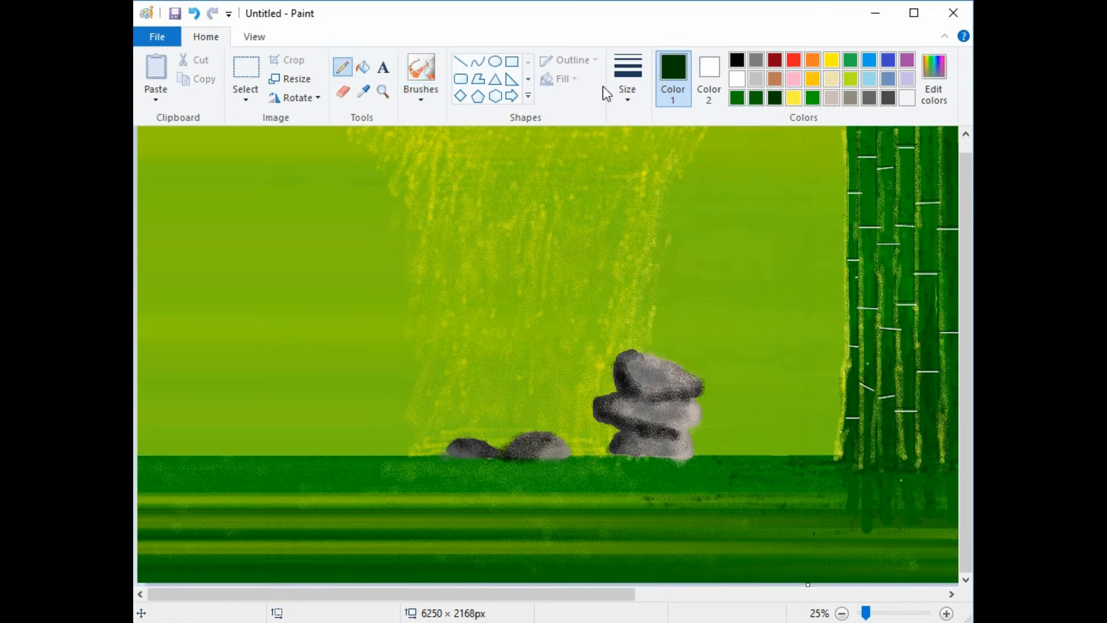
{"action": "left_click", "coordinate": [628, 72]}
{"action": "left_click", "coordinate": [667, 232]}
{"action": "key", "text": "ctrl+z"}
{"action": "left_click", "coordinate": [627, 90]}
{"action": "left_click", "coordinate": [652, 232]}
{"action": "left_click_drag", "start_coordinate": [927, 128], "coordinate": [815, 193]}
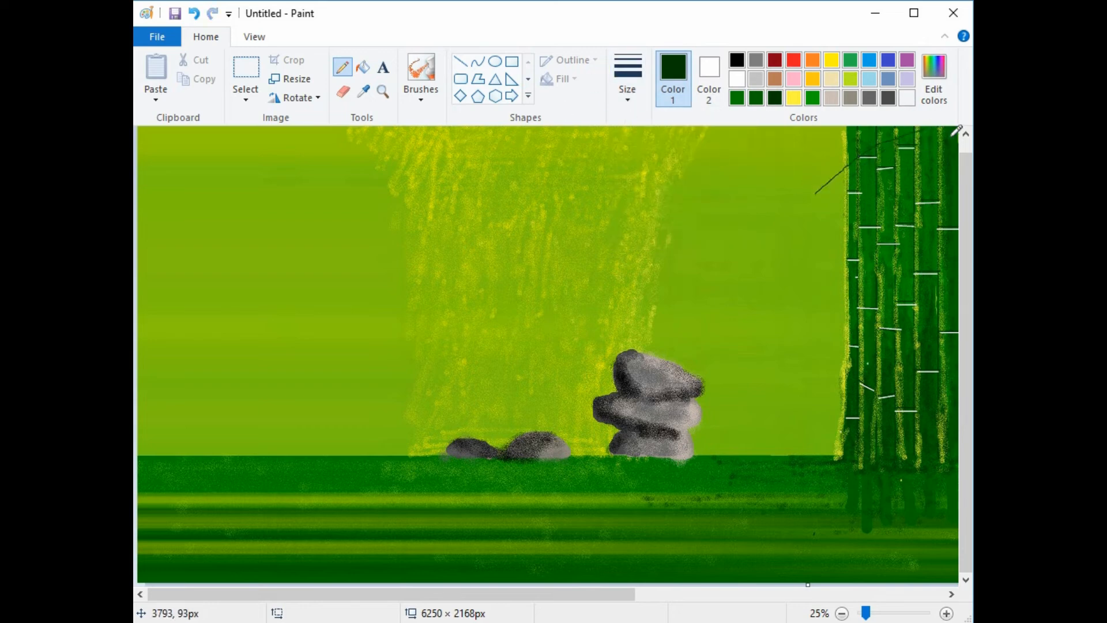
{"action": "left_click_drag", "start_coordinate": [929, 131], "coordinate": [828, 242]}
{"action": "mouse_move", "coordinate": [838, 278]}
{"action": "left_mouse_down"}
{"action": "mouse_move", "coordinate": [920, 131]}
{"action": "mouse_move", "coordinate": [897, 237]}
{"action": "left_mouse_up"}
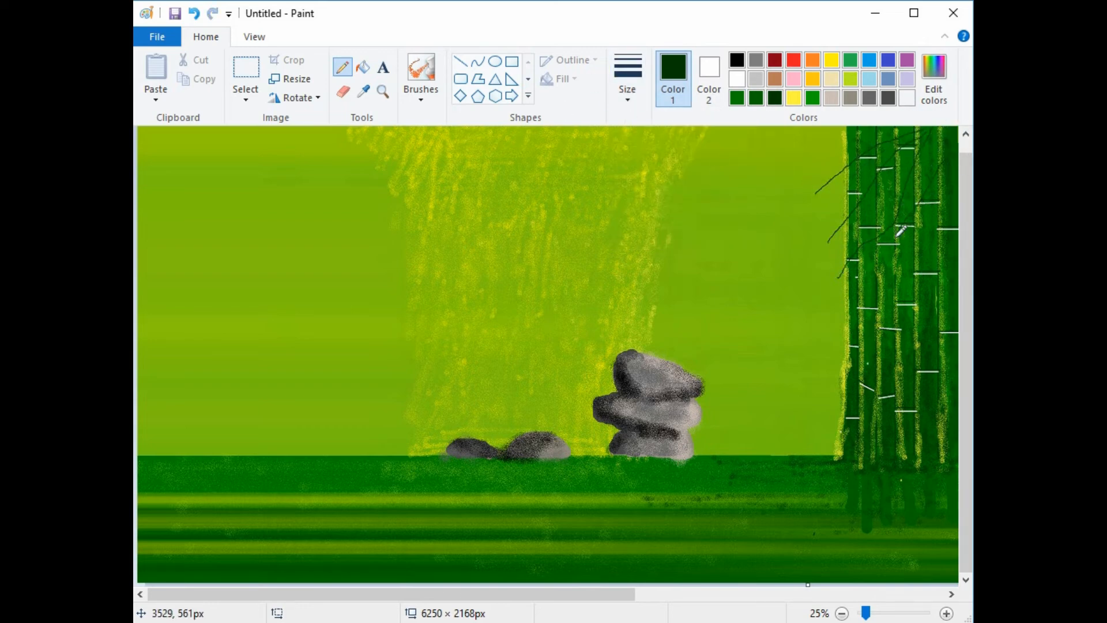
Outline a pointed leaf in dark green with the calligraphy brush at the trunk's outer edge, near the uppermost branch
{"action": "left_click", "coordinate": [737, 98]}
{"action": "left_click", "coordinate": [421, 95]}
{"action": "left_click", "coordinate": [456, 123]}
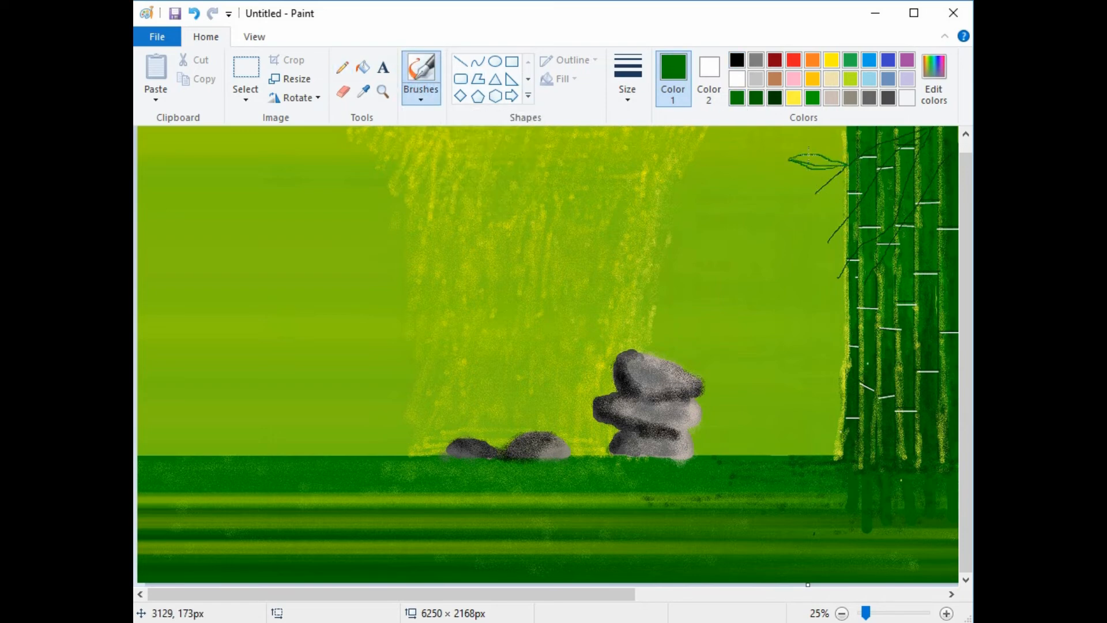
{"action": "left_click", "coordinate": [421, 98]}
{"action": "left_click", "coordinate": [420, 155]}
{"action": "mouse_move", "coordinate": [794, 157]}
{"action": "left_mouse_down"}
{"action": "mouse_move", "coordinate": [819, 160]}
{"action": "mouse_move", "coordinate": [790, 162]}
{"action": "mouse_move", "coordinate": [809, 199]}
{"action": "mouse_move", "coordinate": [821, 188]}
{"action": "left_mouse_up"}
{"action": "key", "text": "ctrl+z"}
Crayon in the outlined leaf in dark green, add a second leaf below it and start a third against the trunk
{"action": "left_click", "coordinate": [420, 97]}
{"action": "left_click", "coordinate": [443, 159]}
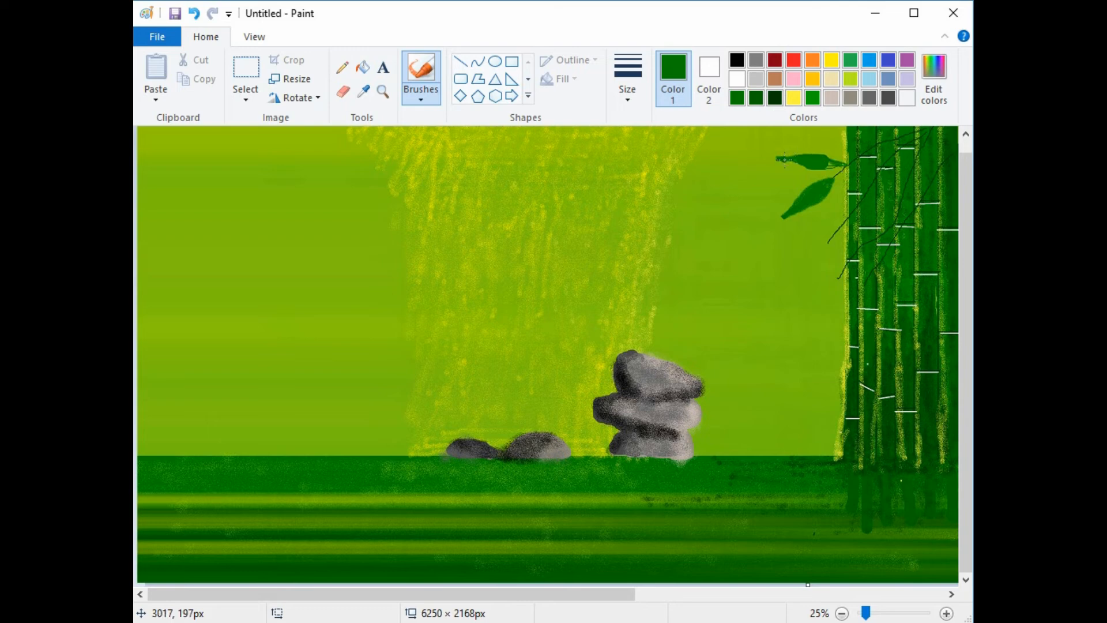
{"action": "left_click_drag", "start_coordinate": [846, 179], "coordinate": [838, 212]}
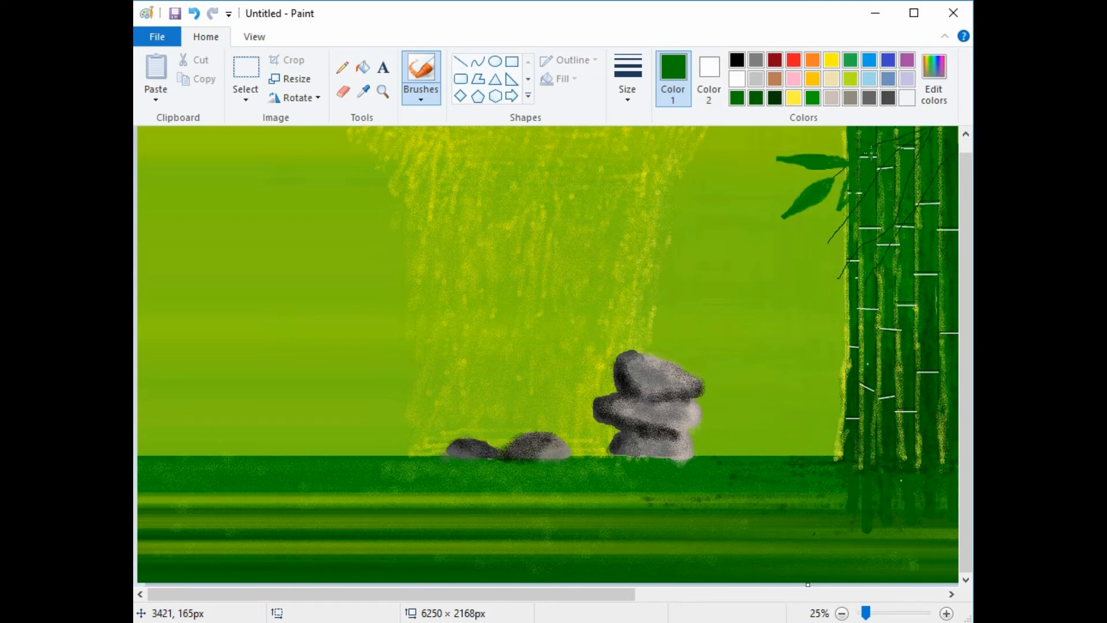
Paint the third leaf and several more pointed leaves in very dark green along the branches across the upper trunk
{"action": "left_click", "coordinate": [775, 98]}
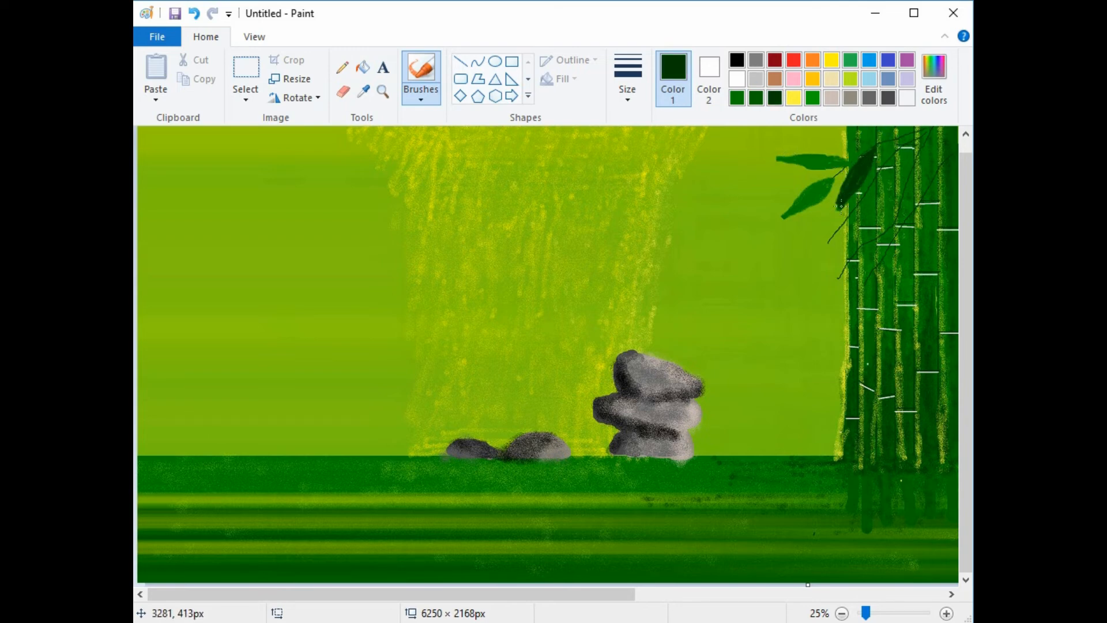
{"action": "mouse_move", "coordinate": [911, 144]}
{"action": "left_mouse_down"}
{"action": "mouse_move", "coordinate": [955, 128]}
{"action": "mouse_move", "coordinate": [928, 129]}
{"action": "mouse_move", "coordinate": [905, 163]}
{"action": "mouse_move", "coordinate": [925, 130]}
{"action": "left_mouse_up"}
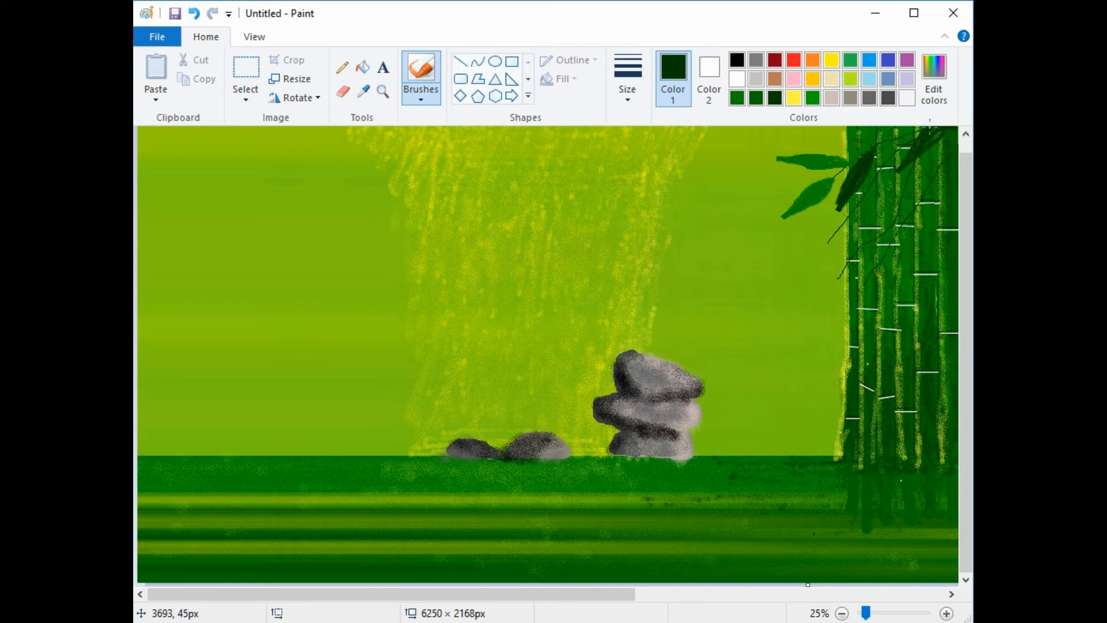
{"action": "left_click_drag", "start_coordinate": [861, 119], "coordinate": [893, 135]}
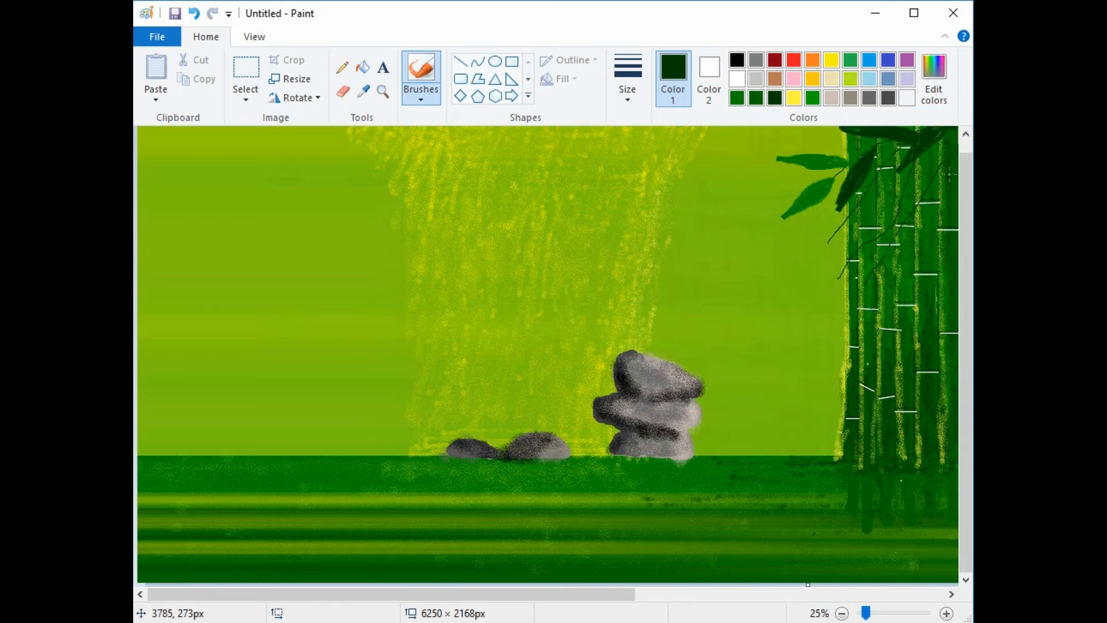
{"action": "left_click_drag", "start_coordinate": [950, 174], "coordinate": [926, 177]}
{"action": "left_click_drag", "start_coordinate": [873, 243], "coordinate": [891, 263]}
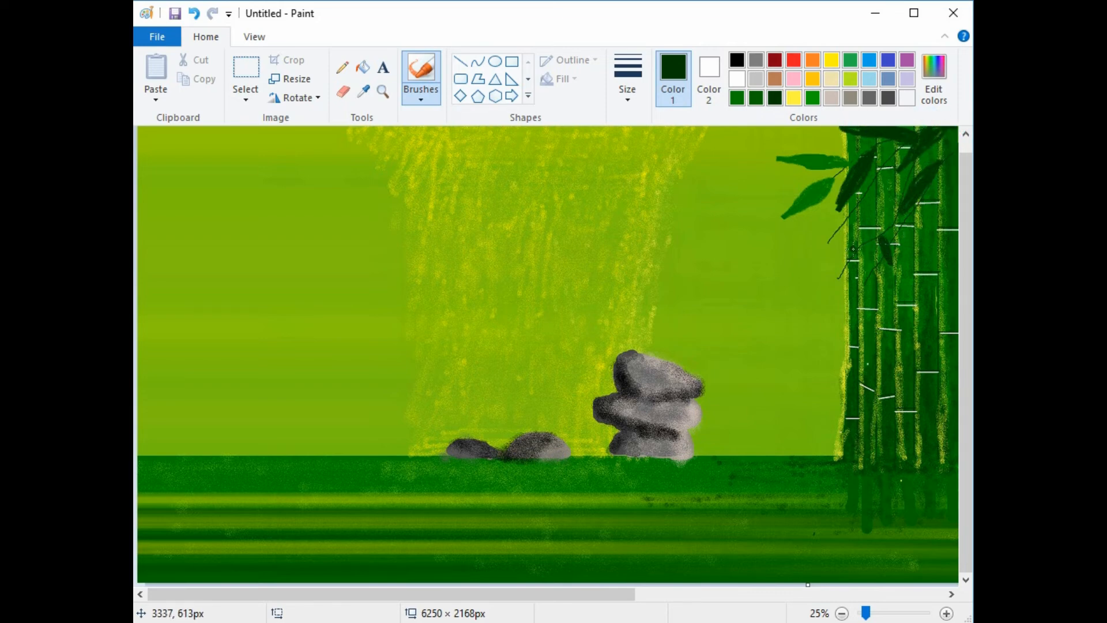
Paint very dark green leaves on the lower branches and medium green leaves among the dark ones across the upper bamboo
{"action": "mouse_move", "coordinate": [831, 242]}
{"action": "left_mouse_down"}
{"action": "mouse_move", "coordinate": [850, 244]}
{"action": "mouse_move", "coordinate": [858, 266]}
{"action": "left_mouse_up"}
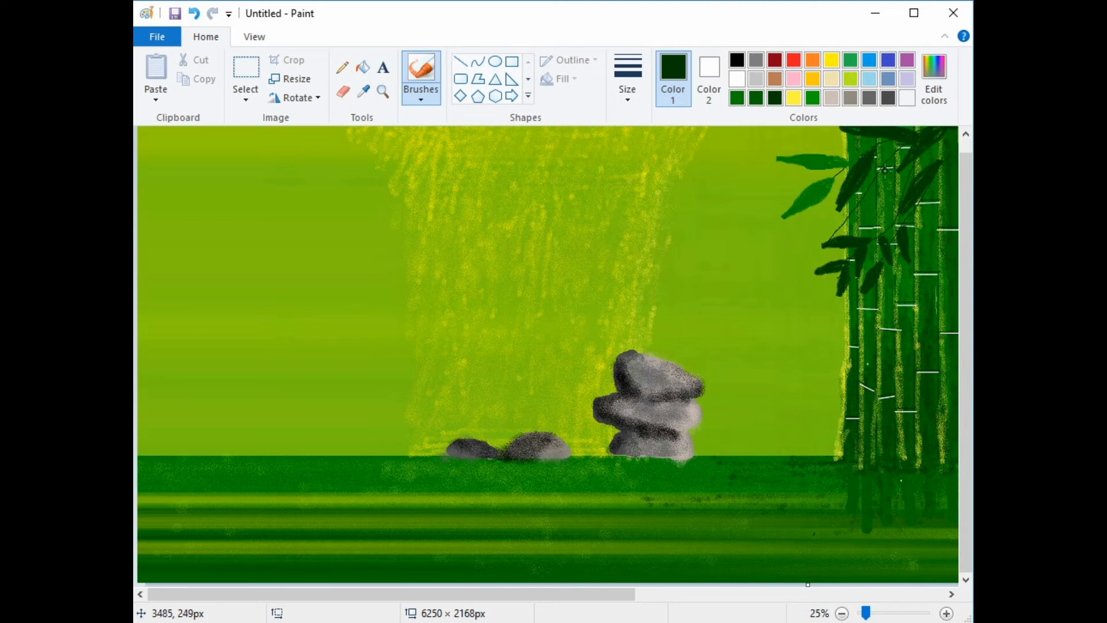
{"action": "left_click", "coordinate": [812, 98]}
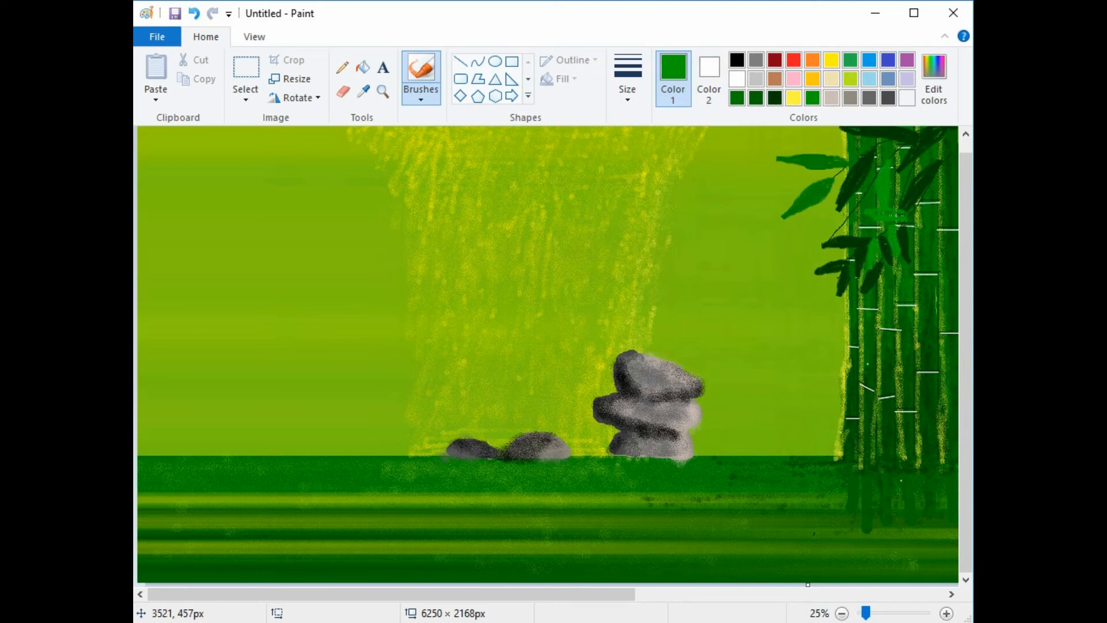
{"action": "left_click_drag", "start_coordinate": [933, 205], "coordinate": [934, 207]}
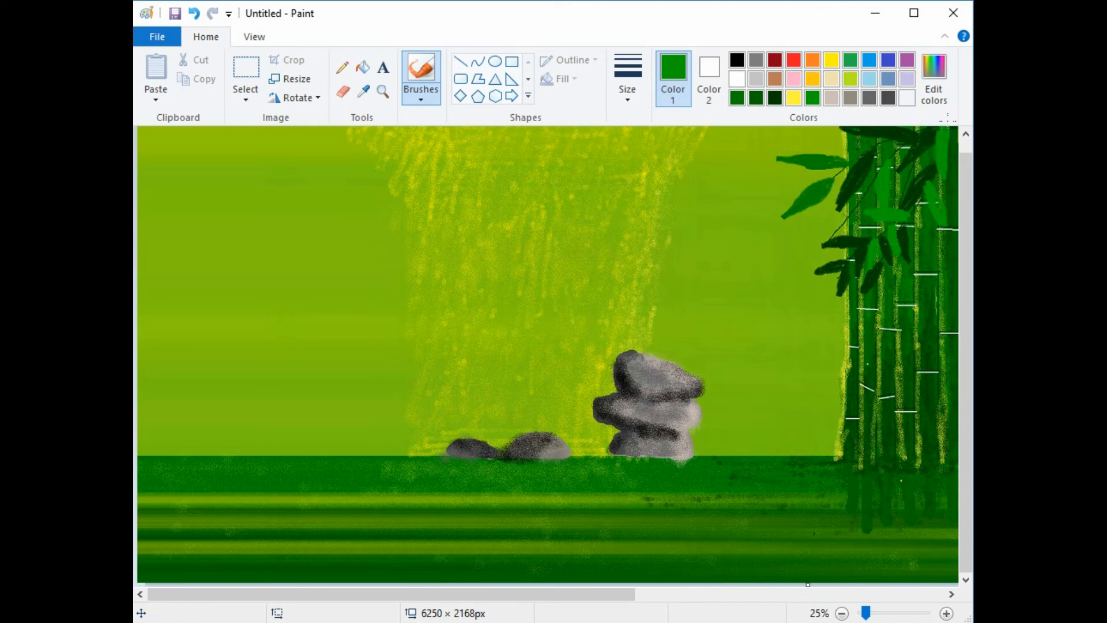
{"action": "left_click_drag", "start_coordinate": [857, 206], "coordinate": [853, 214]}
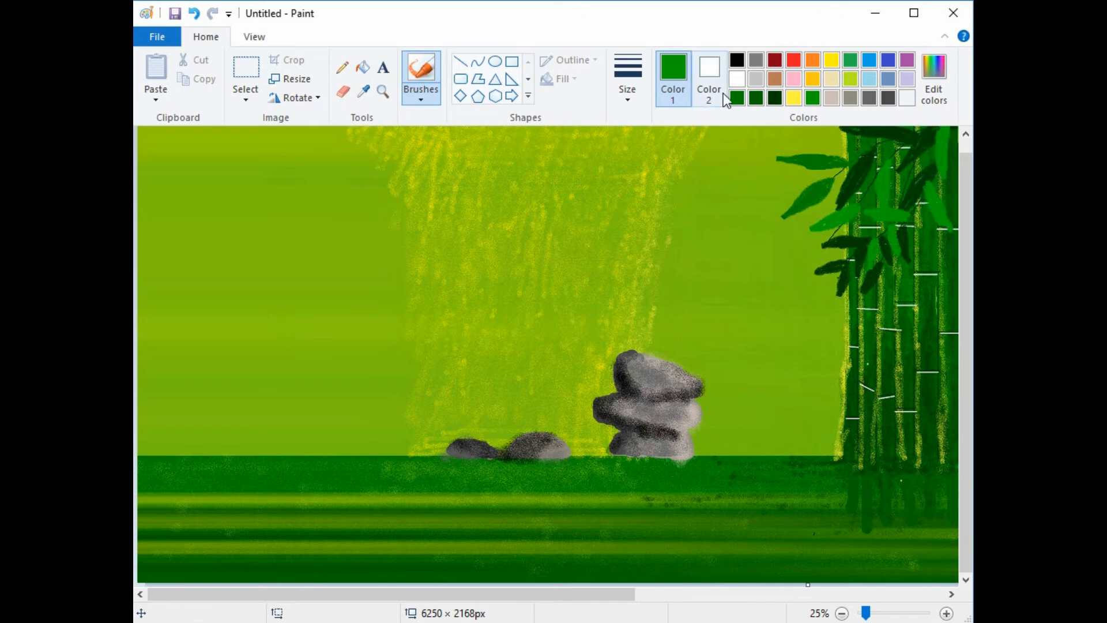
Mix a brighter custom green and paint pointed accent leaves with it between the darker bamboo leaves
{"action": "left_click", "coordinate": [933, 79]}
{"action": "left_click_drag", "start_coordinate": [731, 315], "coordinate": [731, 298]}
{"action": "left_click", "coordinate": [393, 438]}
{"action": "left_click_drag", "start_coordinate": [841, 271], "coordinate": [817, 298]}
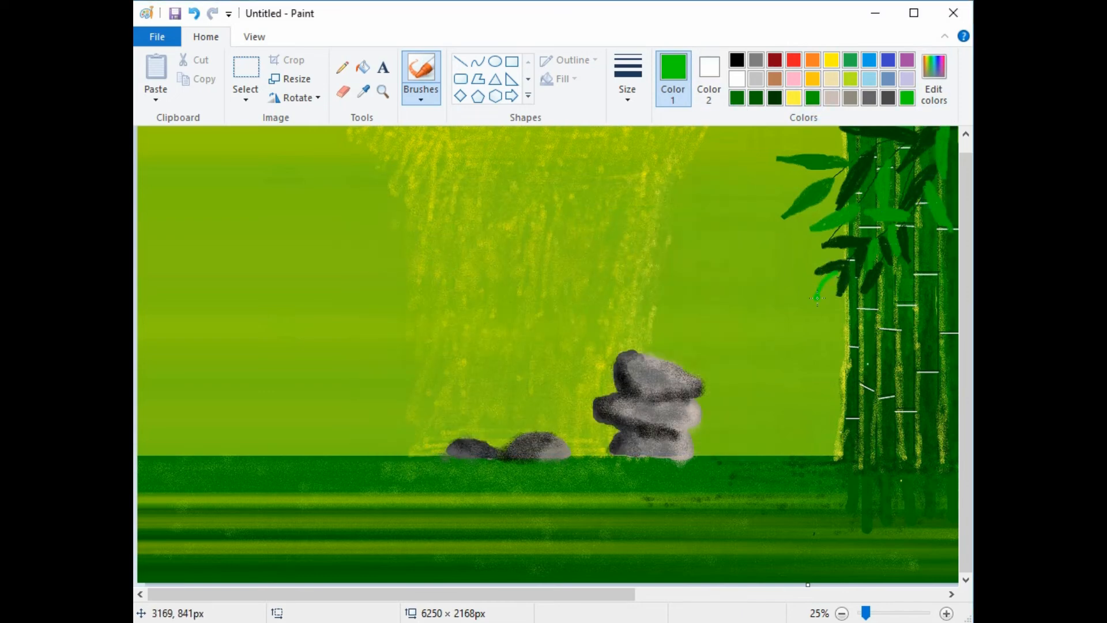
{"action": "left_click_drag", "start_coordinate": [884, 266], "coordinate": [888, 297]}
{"action": "left_click_drag", "start_coordinate": [907, 250], "coordinate": [922, 209]}
{"action": "mouse_move", "coordinate": [889, 148]}
{"action": "left_mouse_down"}
{"action": "mouse_move", "coordinate": [842, 137]}
{"action": "mouse_move", "coordinate": [897, 153]}
{"action": "left_mouse_up"}
{"action": "left_click_drag", "start_coordinate": [811, 206], "coordinate": [797, 238]}
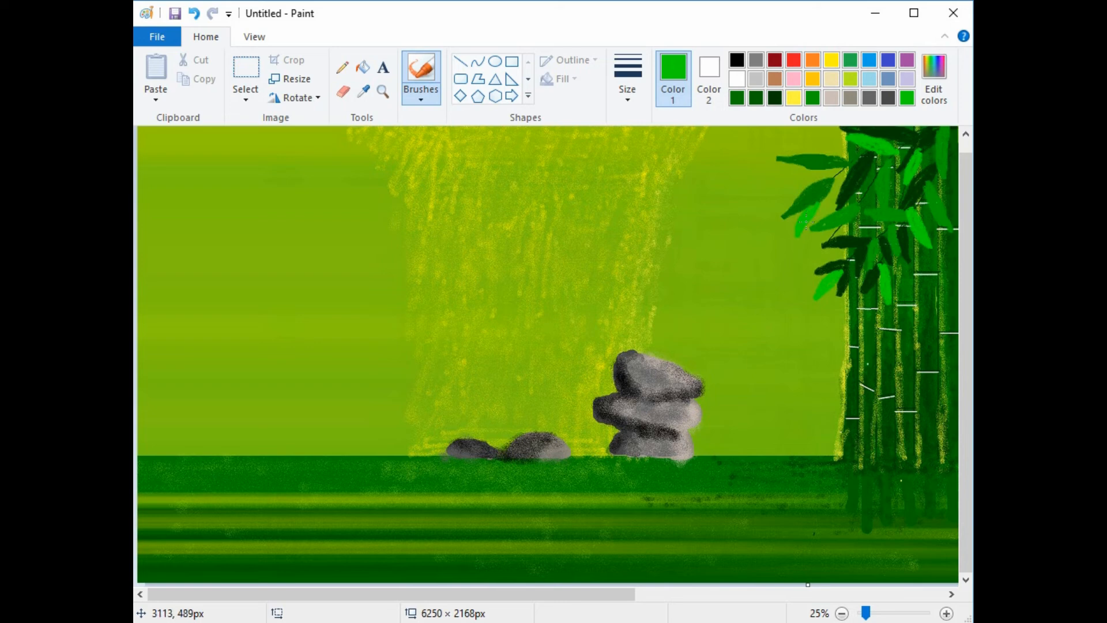
Outline a mountain in very dark green, rising from the canvas's left edge to a peak and sloping jaggedly down to the small stones
{"action": "left_click", "coordinate": [774, 98]}
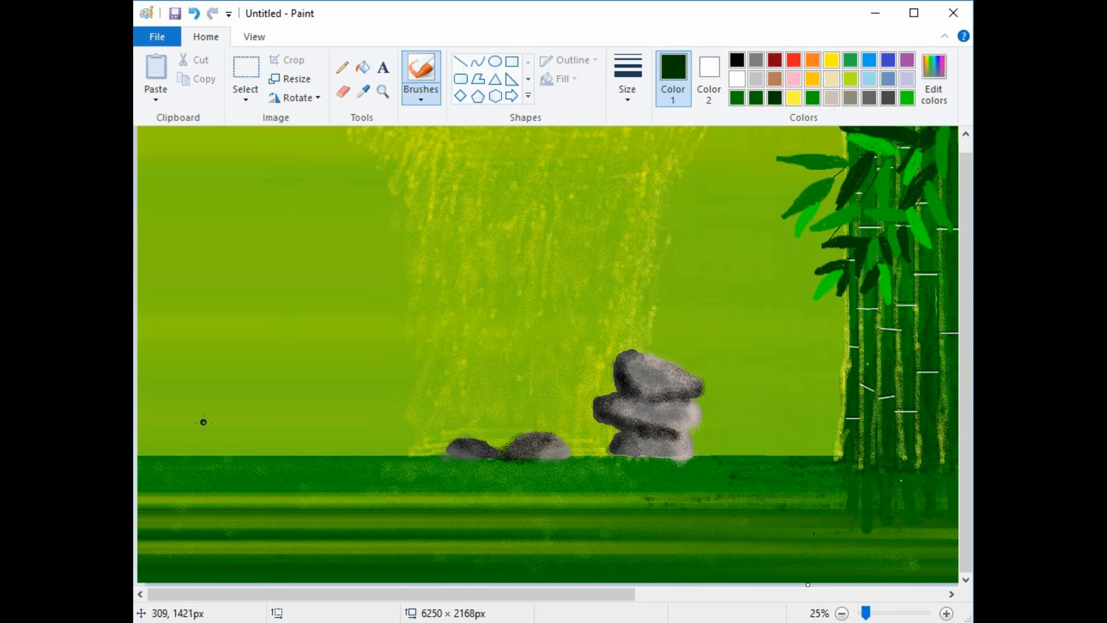
{"action": "mouse_move", "coordinate": [228, 452]}
{"action": "left_mouse_down"}
{"action": "mouse_move", "coordinate": [230, 353]}
{"action": "mouse_move", "coordinate": [270, 255]}
{"action": "mouse_move", "coordinate": [466, 184]}
{"action": "left_mouse_up"}
{"action": "key", "text": "ctrl+z"}
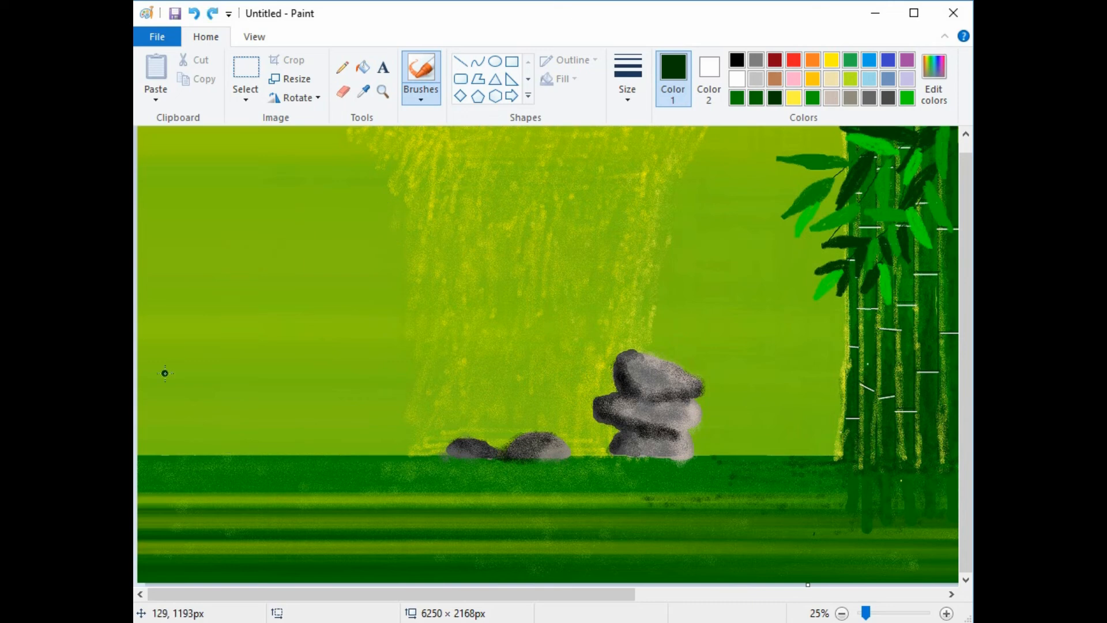
{"action": "mouse_move", "coordinate": [133, 321]}
{"action": "left_mouse_down"}
{"action": "mouse_move", "coordinate": [207, 251]}
{"action": "mouse_move", "coordinate": [270, 278]}
{"action": "mouse_move", "coordinate": [408, 430]}
{"action": "left_mouse_up"}
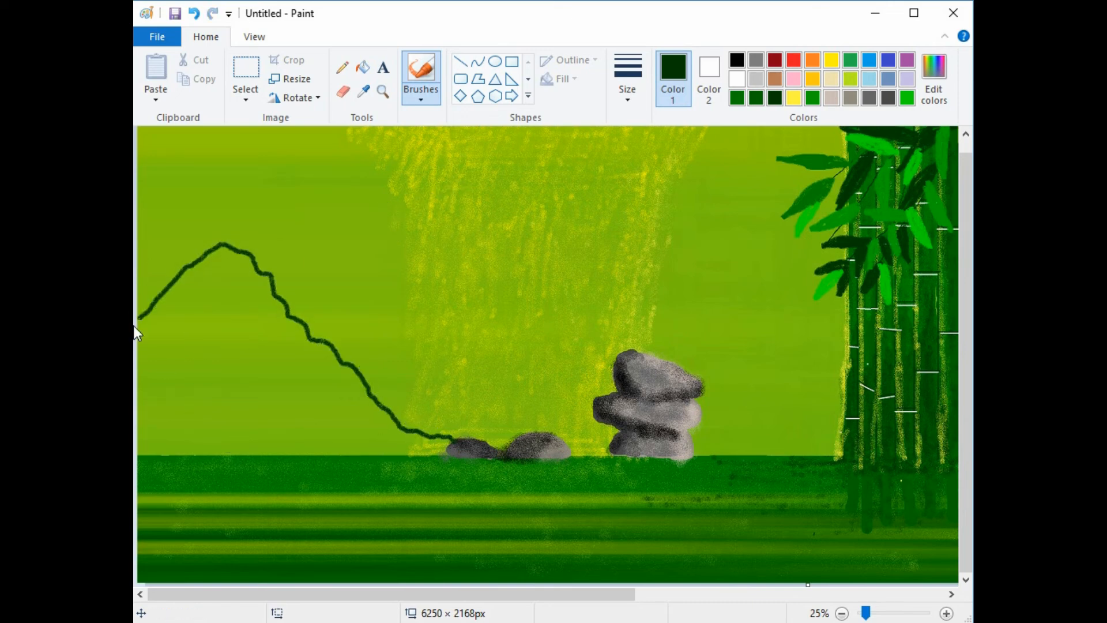
Fill the mountain's peak in yellow and paint rough green strokes below it and along the slopes and base
{"action": "left_click", "coordinate": [793, 98]}
{"action": "mouse_move", "coordinate": [223, 246]}
{"action": "left_mouse_down"}
{"action": "mouse_move", "coordinate": [205, 261]}
{"action": "mouse_move", "coordinate": [209, 252]}
{"action": "mouse_move", "coordinate": [242, 254]}
{"action": "mouse_move", "coordinate": [265, 281]}
{"action": "mouse_move", "coordinate": [242, 264]}
{"action": "mouse_move", "coordinate": [198, 271]}
{"action": "mouse_move", "coordinate": [256, 281]}
{"action": "mouse_move", "coordinate": [224, 259]}
{"action": "mouse_move", "coordinate": [249, 260]}
{"action": "mouse_move", "coordinate": [225, 275]}
{"action": "mouse_move", "coordinate": [251, 275]}
{"action": "mouse_move", "coordinate": [202, 277]}
{"action": "mouse_move", "coordinate": [214, 280]}
{"action": "mouse_move", "coordinate": [186, 267]}
{"action": "mouse_move", "coordinate": [174, 294]}
{"action": "mouse_move", "coordinate": [136, 323]}
{"action": "mouse_move", "coordinate": [186, 271]}
{"action": "mouse_move", "coordinate": [207, 272]}
{"action": "mouse_move", "coordinate": [174, 285]}
{"action": "mouse_move", "coordinate": [232, 264]}
{"action": "mouse_move", "coordinate": [262, 278]}
{"action": "mouse_move", "coordinate": [173, 292]}
{"action": "mouse_move", "coordinate": [247, 280]}
{"action": "mouse_move", "coordinate": [262, 295]}
{"action": "mouse_move", "coordinate": [166, 293]}
{"action": "mouse_move", "coordinate": [177, 325]}
{"action": "mouse_move", "coordinate": [176, 311]}
{"action": "mouse_move", "coordinate": [201, 292]}
{"action": "mouse_move", "coordinate": [215, 294]}
{"action": "mouse_move", "coordinate": [222, 320]}
{"action": "mouse_move", "coordinate": [231, 294]}
{"action": "mouse_move", "coordinate": [281, 310]}
{"action": "mouse_move", "coordinate": [191, 290]}
{"action": "mouse_move", "coordinate": [159, 328]}
{"action": "mouse_move", "coordinate": [204, 381]}
{"action": "mouse_move", "coordinate": [313, 394]}
{"action": "mouse_move", "coordinate": [222, 375]}
{"action": "mouse_move", "coordinate": [284, 344]}
{"action": "mouse_move", "coordinate": [285, 313]}
{"action": "mouse_move", "coordinate": [292, 340]}
{"action": "mouse_move", "coordinate": [319, 349]}
{"action": "mouse_move", "coordinate": [352, 386]}
{"action": "mouse_move", "coordinate": [347, 368]}
{"action": "mouse_move", "coordinate": [414, 435]}
{"action": "mouse_move", "coordinate": [440, 439]}
{"action": "mouse_move", "coordinate": [430, 452]}
{"action": "mouse_move", "coordinate": [196, 449]}
{"action": "mouse_move", "coordinate": [294, 442]}
{"action": "left_mouse_up"}
{"action": "left_click", "coordinate": [775, 101]}
{"action": "left_click", "coordinate": [813, 98]}
{"action": "left_click", "coordinate": [756, 98]}
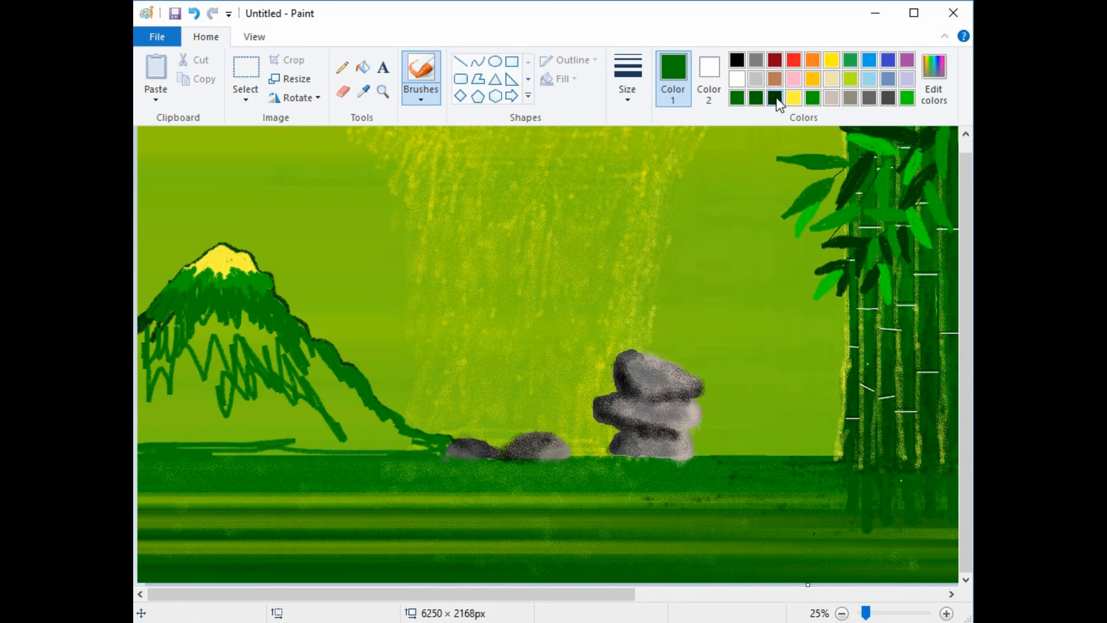
Fill the remaining body of the mountain down to the ground with solid darker green strokes
{"action": "left_click", "coordinate": [774, 98]}
{"action": "mouse_move", "coordinate": [168, 449]}
{"action": "left_mouse_down"}
{"action": "mouse_move", "coordinate": [391, 455]}
{"action": "mouse_move", "coordinate": [139, 436]}
{"action": "mouse_move", "coordinate": [193, 396]}
{"action": "left_mouse_up"}
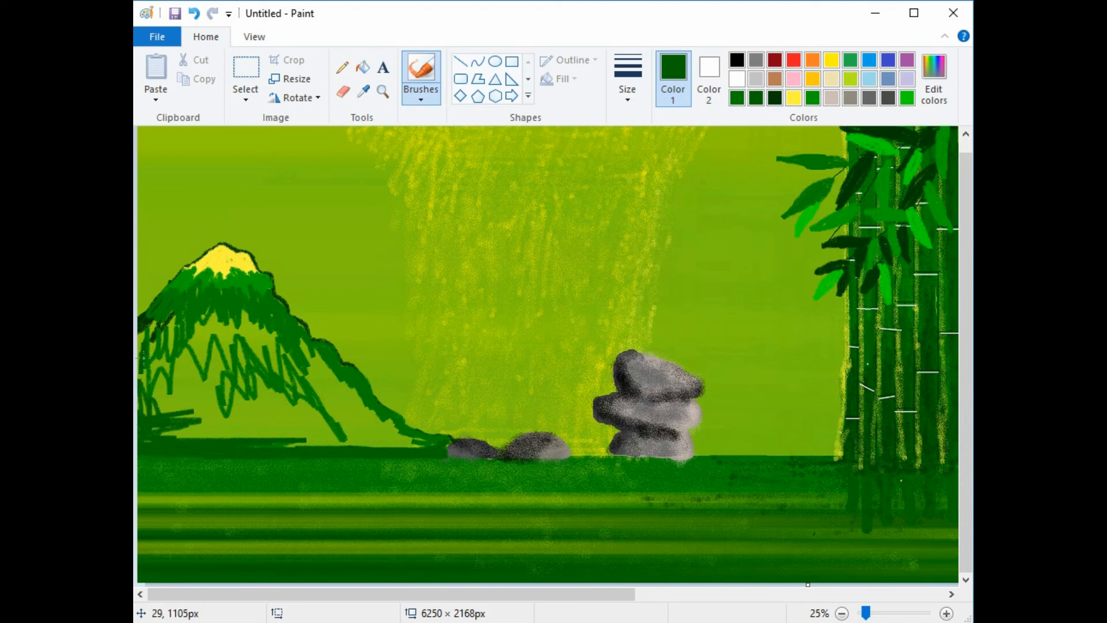
{"action": "mouse_move", "coordinate": [146, 314]}
{"action": "left_mouse_down"}
{"action": "mouse_move", "coordinate": [148, 375]}
{"action": "mouse_move", "coordinate": [163, 398]}
{"action": "mouse_move", "coordinate": [167, 323]}
{"action": "mouse_move", "coordinate": [216, 299]}
{"action": "mouse_move", "coordinate": [271, 360]}
{"action": "mouse_move", "coordinate": [317, 369]}
{"action": "mouse_move", "coordinate": [423, 445]}
{"action": "mouse_move", "coordinate": [292, 385]}
{"action": "mouse_move", "coordinate": [263, 425]}
{"action": "mouse_move", "coordinate": [167, 398]}
{"action": "left_mouse_up"}
{"action": "mouse_move", "coordinate": [181, 349]}
{"action": "left_mouse_down"}
{"action": "mouse_move", "coordinate": [180, 452]}
{"action": "mouse_move", "coordinate": [194, 439]}
{"action": "mouse_move", "coordinate": [316, 439]}
{"action": "mouse_move", "coordinate": [294, 445]}
{"action": "mouse_move", "coordinate": [379, 452]}
{"action": "mouse_move", "coordinate": [395, 426]}
{"action": "mouse_move", "coordinate": [172, 430]}
{"action": "mouse_move", "coordinate": [266, 416]}
{"action": "mouse_move", "coordinate": [225, 422]}
{"action": "mouse_move", "coordinate": [261, 394]}
{"action": "mouse_move", "coordinate": [358, 423]}
{"action": "mouse_move", "coordinate": [314, 419]}
{"action": "mouse_move", "coordinate": [383, 422]}
{"action": "left_mouse_up"}
{"action": "mouse_move", "coordinate": [330, 378]}
{"action": "left_mouse_down"}
{"action": "mouse_move", "coordinate": [297, 352]}
{"action": "mouse_move", "coordinate": [267, 423]}
{"action": "mouse_move", "coordinate": [254, 386]}
{"action": "mouse_move", "coordinate": [231, 392]}
{"action": "mouse_move", "coordinate": [222, 312]}
{"action": "left_mouse_up"}
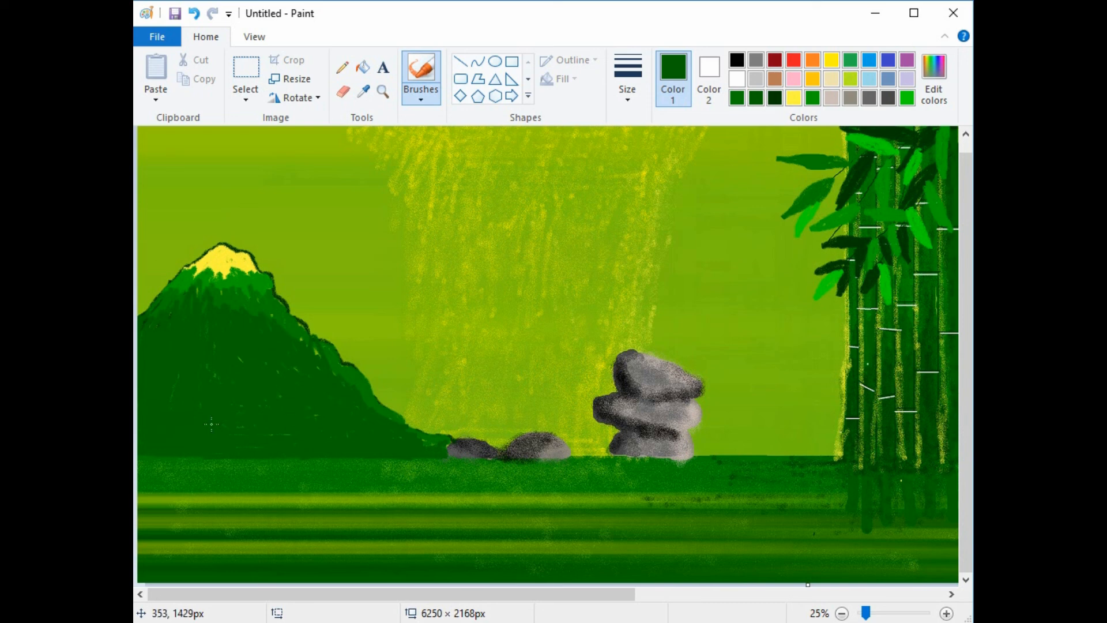
Shade the mountain's peak and slopes in dark and very dark green with a textured brush at the thickest size
{"action": "left_click", "coordinate": [421, 95]}
{"action": "left_click", "coordinate": [455, 156]}
{"action": "left_click", "coordinate": [627, 93]}
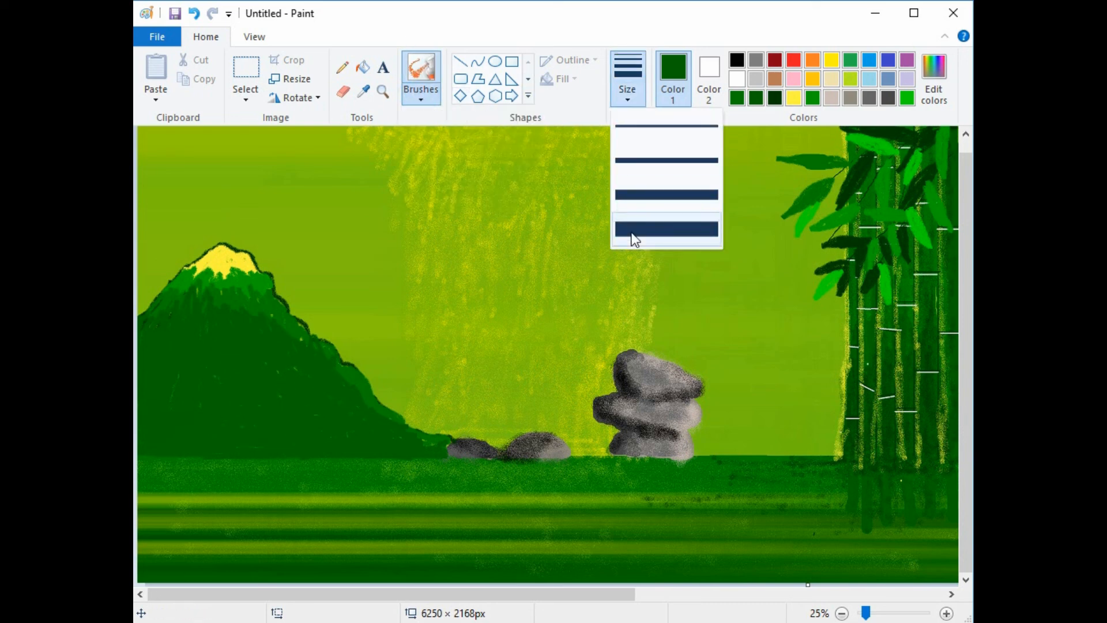
{"action": "left_click", "coordinate": [630, 230]}
{"action": "mouse_move", "coordinate": [233, 270]}
{"action": "left_mouse_down"}
{"action": "mouse_move", "coordinate": [227, 242]}
{"action": "mouse_move", "coordinate": [187, 261]}
{"action": "mouse_move", "coordinate": [218, 245]}
{"action": "mouse_move", "coordinate": [256, 253]}
{"action": "mouse_move", "coordinate": [220, 259]}
{"action": "mouse_move", "coordinate": [228, 286]}
{"action": "mouse_move", "coordinate": [247, 273]}
{"action": "left_mouse_up"}
{"action": "left_click", "coordinate": [774, 98]}
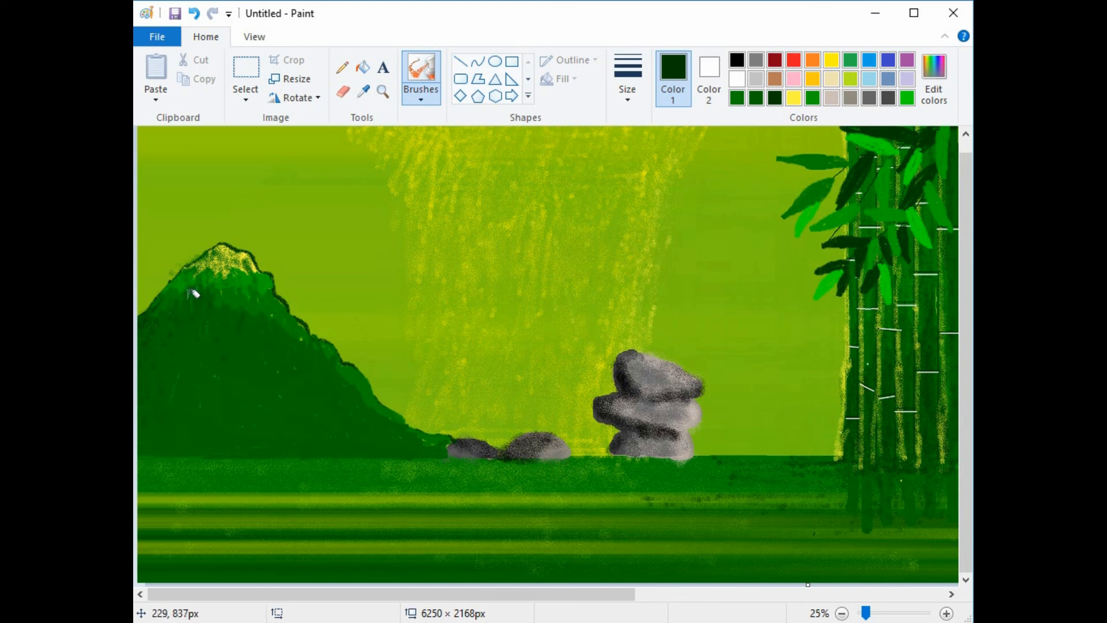
{"action": "left_click_drag", "start_coordinate": [357, 369], "coordinate": [419, 425]}
Widen the light beam in yellow and add speckled yellow highlights to the bamboo, its reflection and the mountain
{"action": "left_click", "coordinate": [793, 98]}
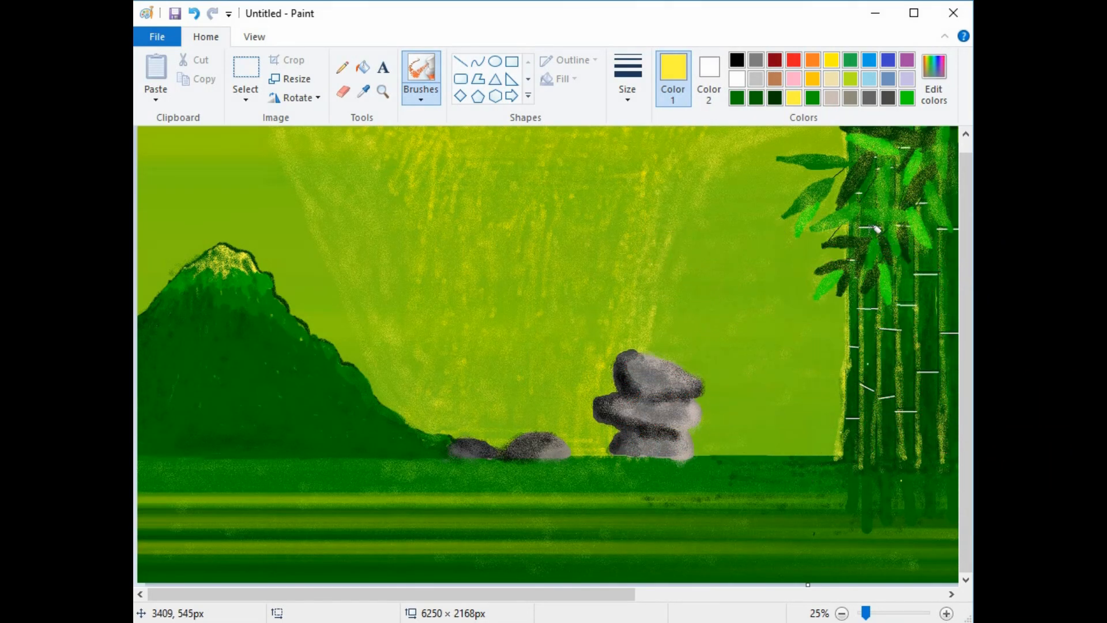
{"action": "mouse_move", "coordinate": [867, 507]}
{"action": "left_mouse_down"}
{"action": "mouse_move", "coordinate": [911, 518]}
{"action": "mouse_move", "coordinate": [944, 497]}
{"action": "mouse_move", "coordinate": [851, 542]}
{"action": "mouse_move", "coordinate": [847, 571]}
{"action": "left_mouse_up"}
{"action": "mouse_move", "coordinate": [229, 265]}
{"action": "left_mouse_down"}
{"action": "mouse_move", "coordinate": [335, 346]}
{"action": "mouse_move", "coordinate": [418, 434]}
{"action": "mouse_move", "coordinate": [244, 270]}
{"action": "mouse_move", "coordinate": [187, 276]}
{"action": "mouse_move", "coordinate": [306, 365]}
{"action": "mouse_move", "coordinate": [198, 346]}
{"action": "mouse_move", "coordinate": [179, 437]}
{"action": "mouse_move", "coordinate": [377, 422]}
{"action": "mouse_move", "coordinate": [212, 425]}
{"action": "mouse_move", "coordinate": [401, 471]}
{"action": "mouse_move", "coordinate": [229, 412]}
{"action": "left_mouse_up"}
Try to save the painting as the PNG file 108 in the Cartoon folder
{"action": "key", "text": "ctrl+s"}
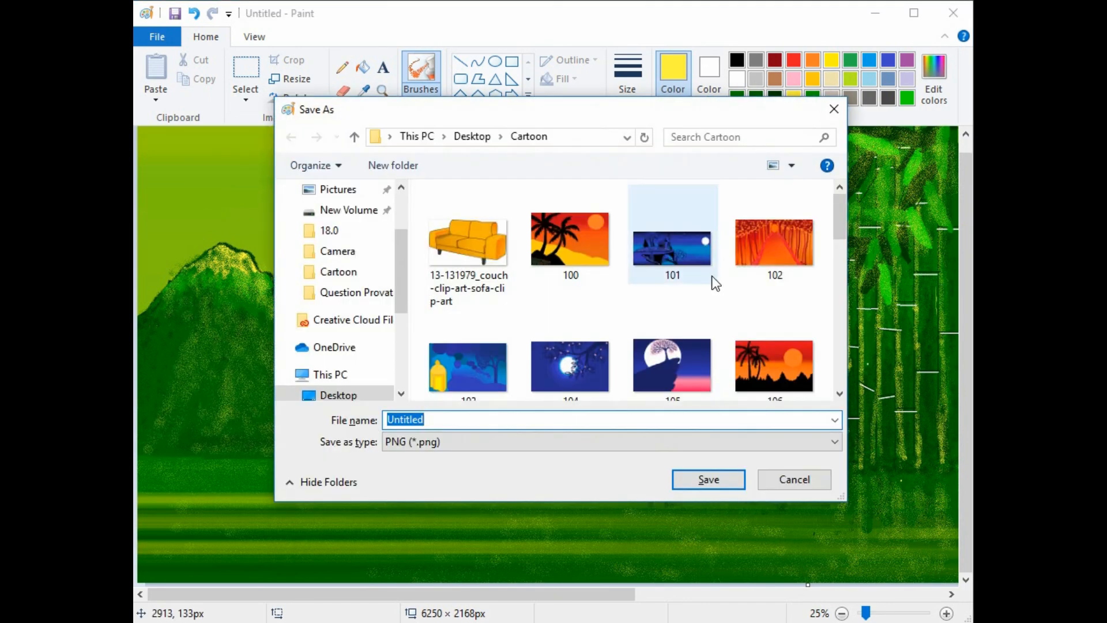
{"action": "type", "text": "108"}
{"action": "key", "text": "Return"}
{"action": "left_click", "coordinate": [816, 321]}
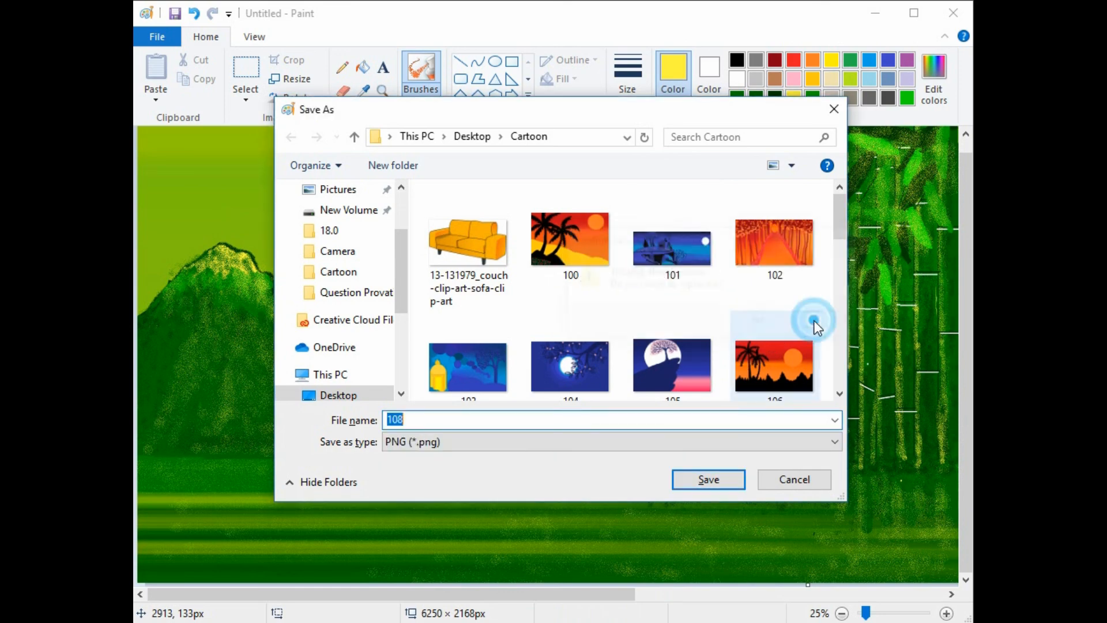